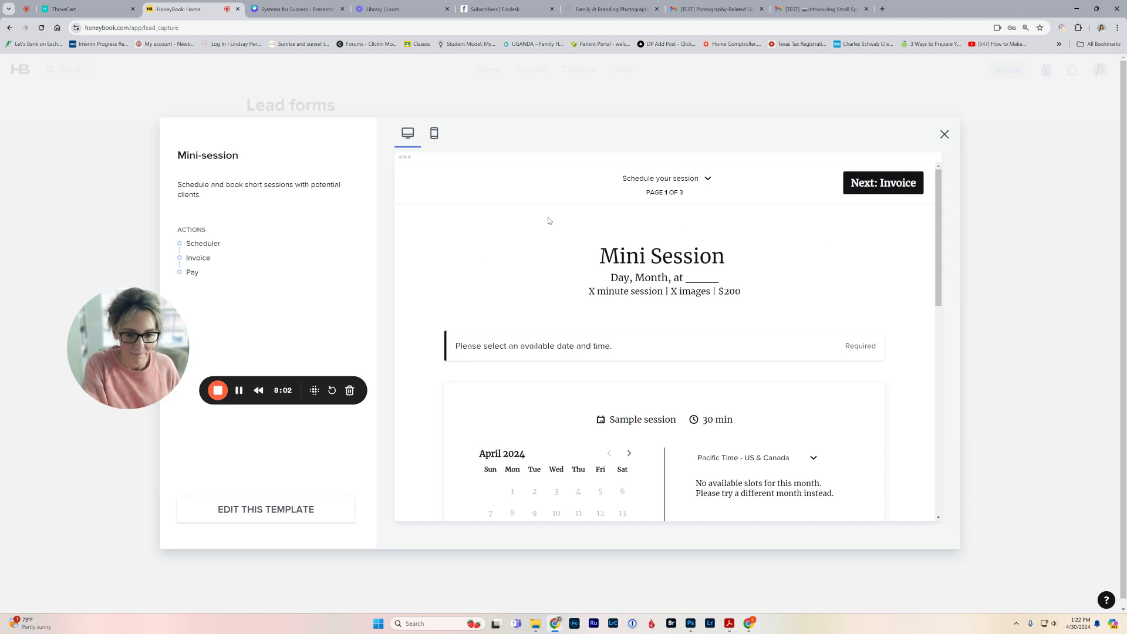
# Start editing the Mini-session template and name a new session "Bull Creek Mini Session"
pyautogui.click(274, 509)
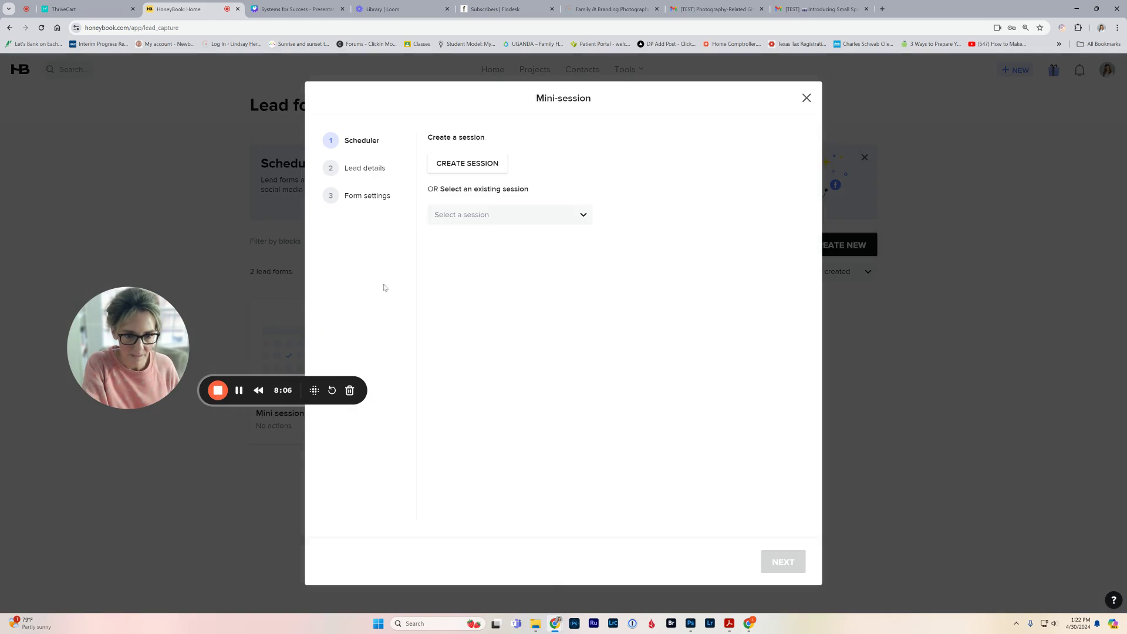
pyautogui.click(470, 168)
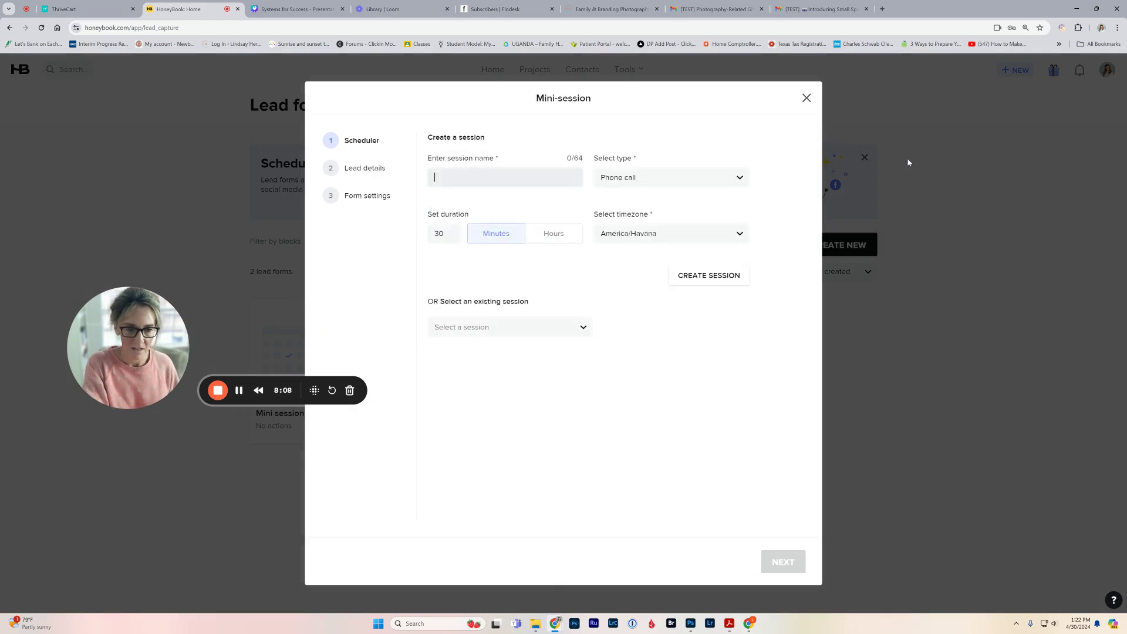
pyautogui.write('Bull')
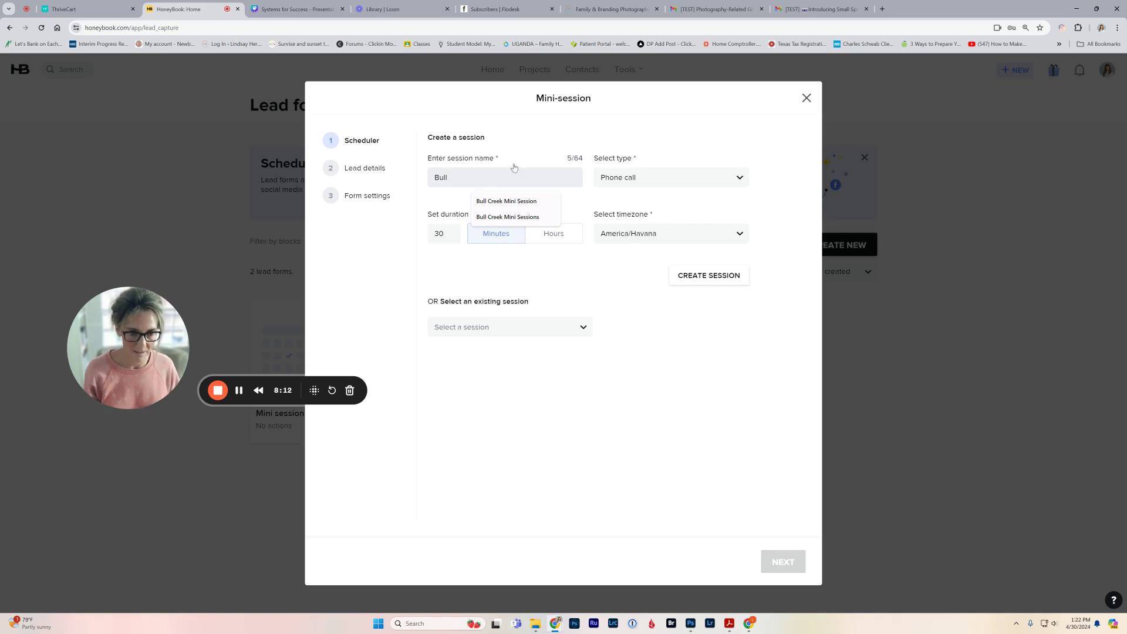
pyautogui.click(493, 201)
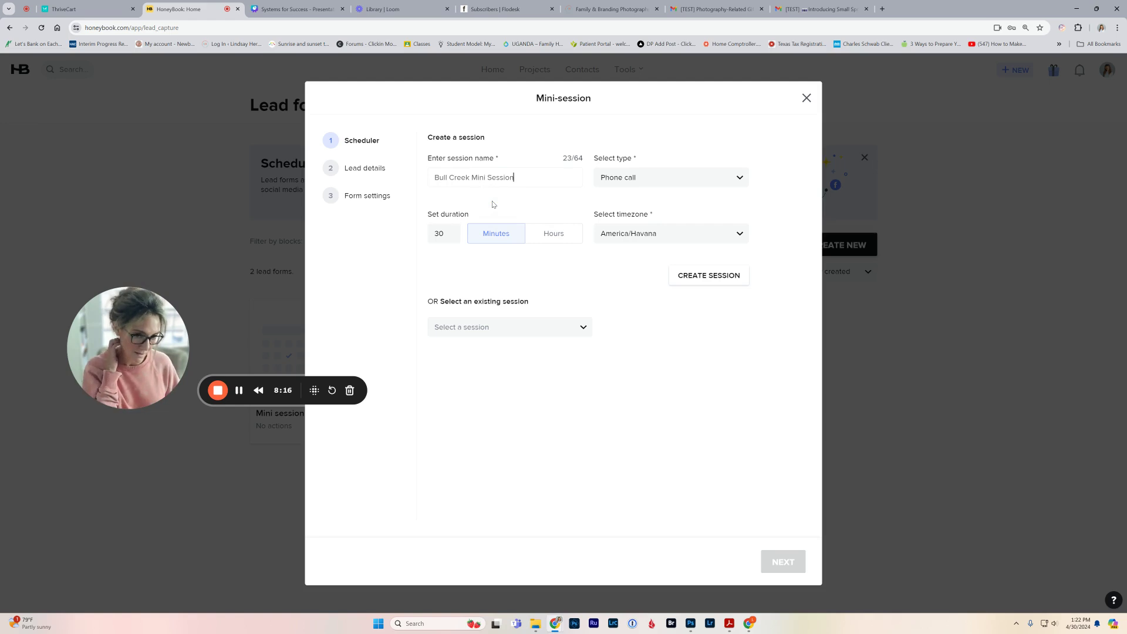
# Set the session type to In-person and its duration to 15 minutes, and create the session
pyautogui.click(719, 183)
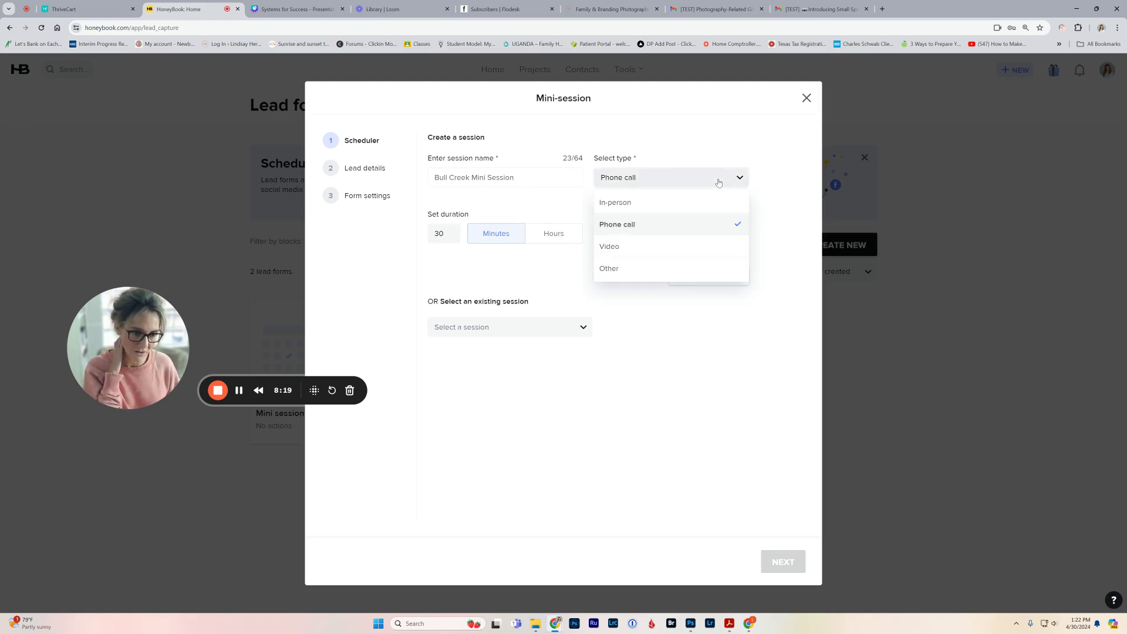
pyautogui.click(667, 201)
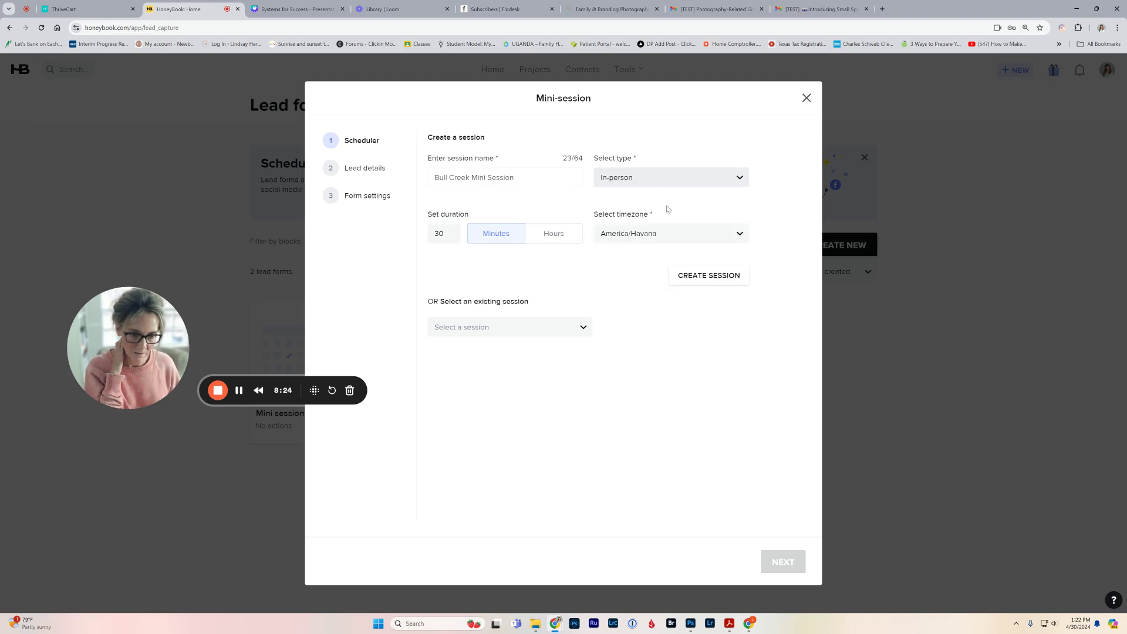
pyautogui.click(450, 232)
pyautogui.moveTo(450, 233); pyautogui.dragTo(424, 236)
pyautogui.write('15')
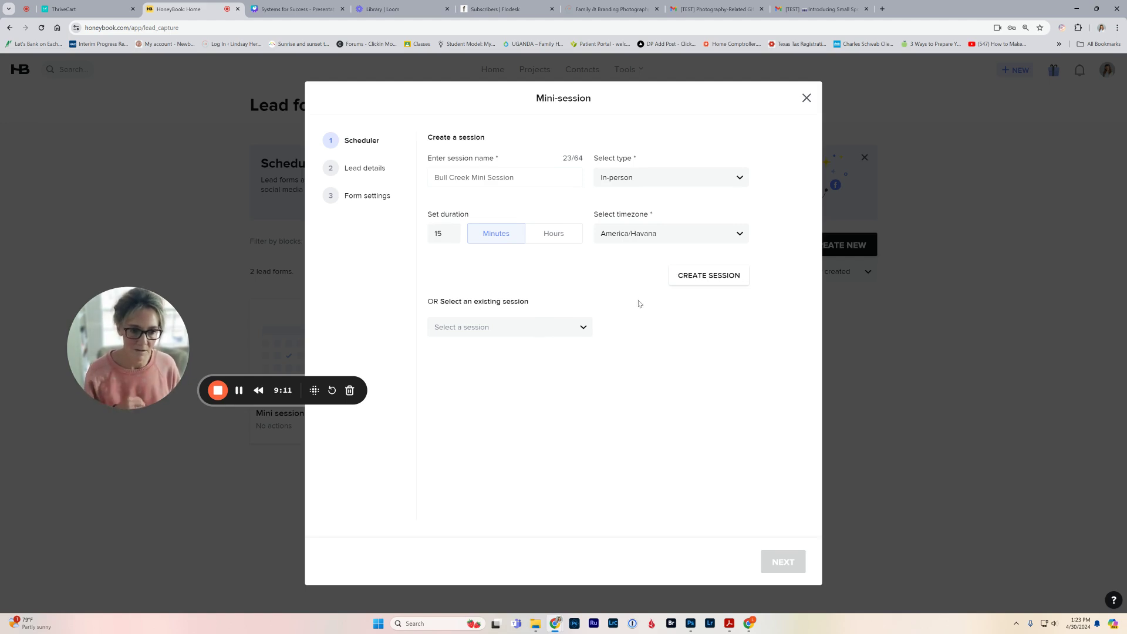
pyautogui.click(722, 276)
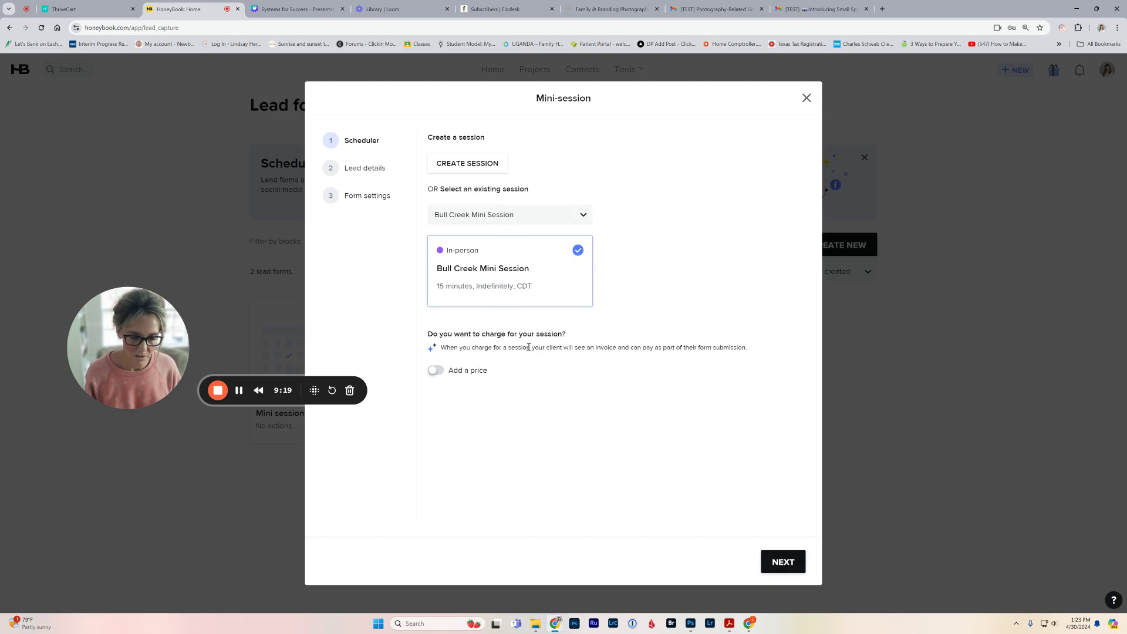
# Charge for the session with a price of $375 and continue to the lead details
pyautogui.click(436, 371)
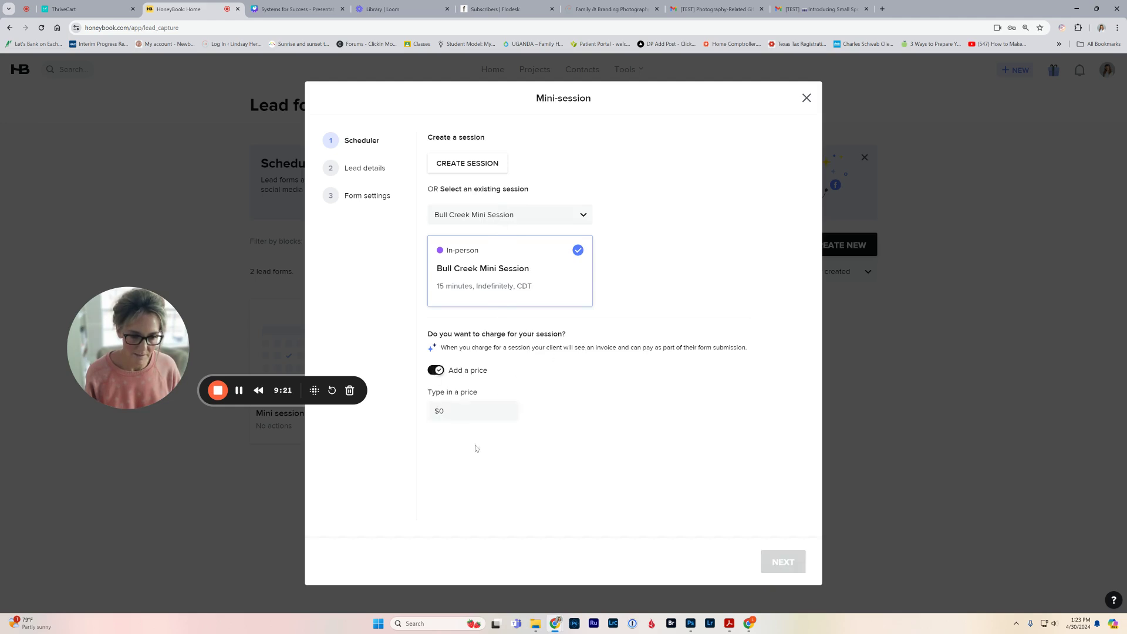
pyautogui.click(448, 416)
pyautogui.write('375')
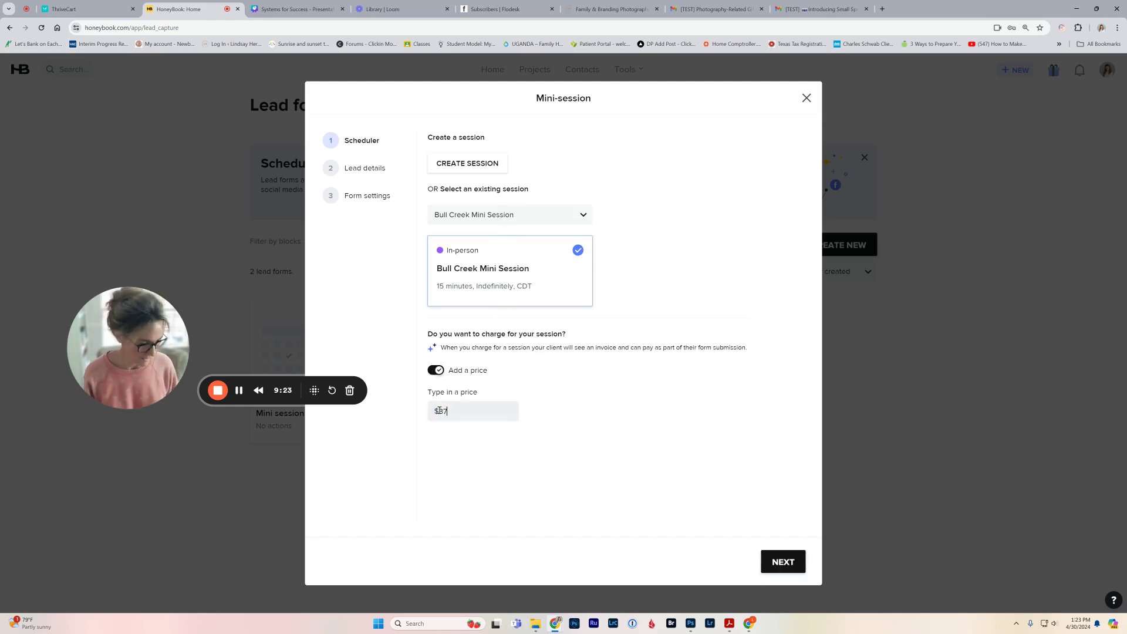
pyautogui.click(787, 563)
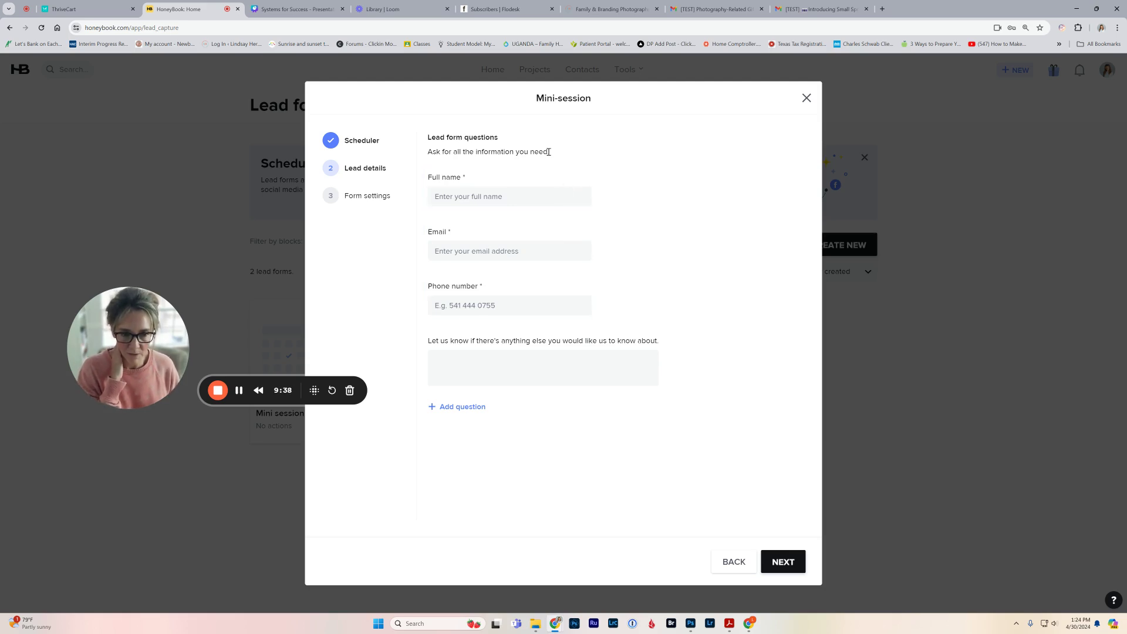
pyautogui.click(577, 190)
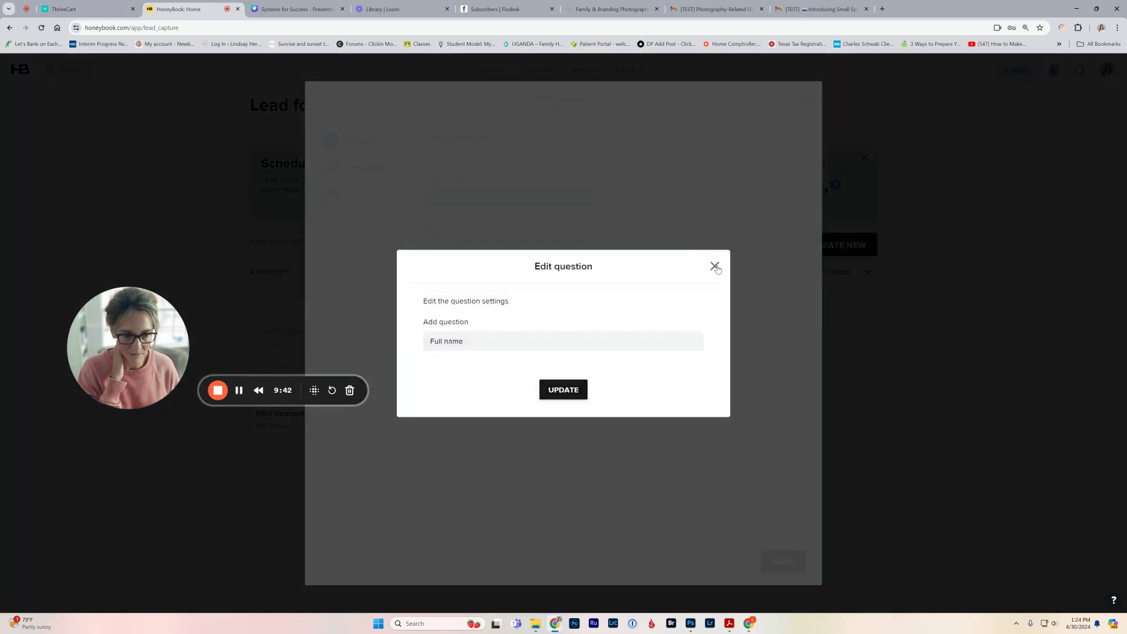
pyautogui.click(715, 266)
pyautogui.click(537, 247)
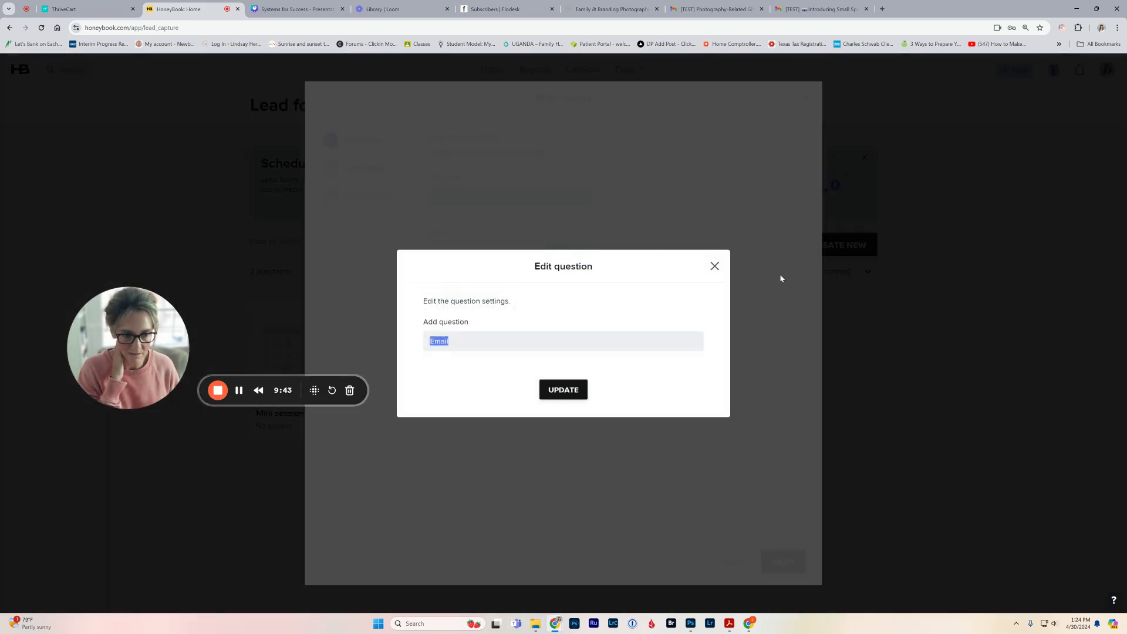
pyautogui.click(714, 267)
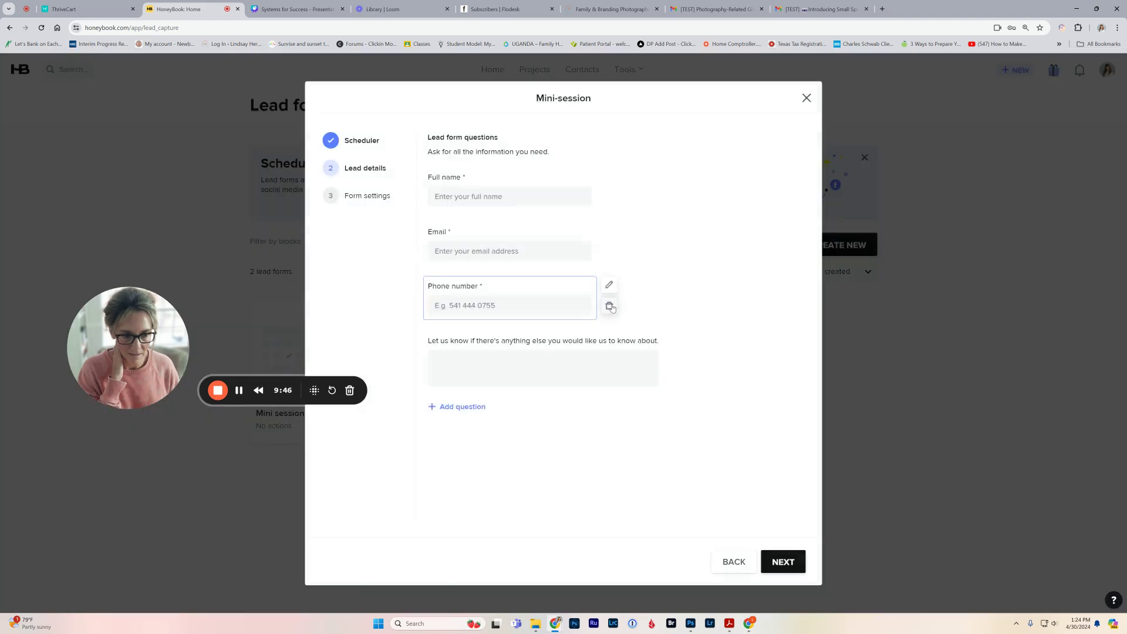
# Delete the phone number question and the open-ended "anything else" question from the lead form
pyautogui.click(610, 306)
pyautogui.click(674, 306)
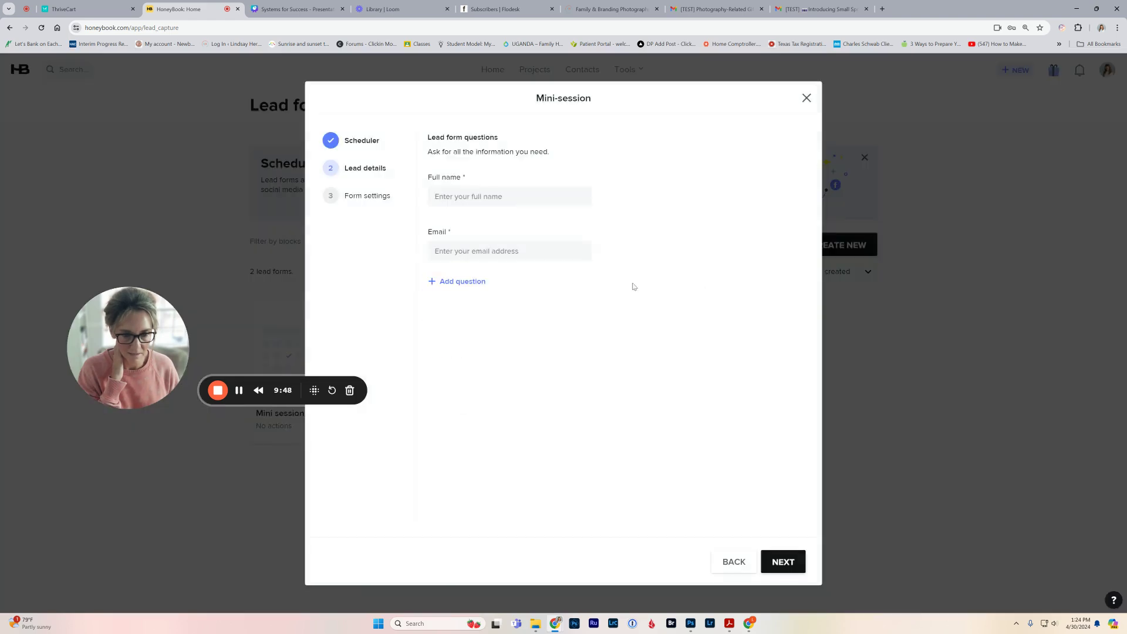
pyautogui.click(469, 283)
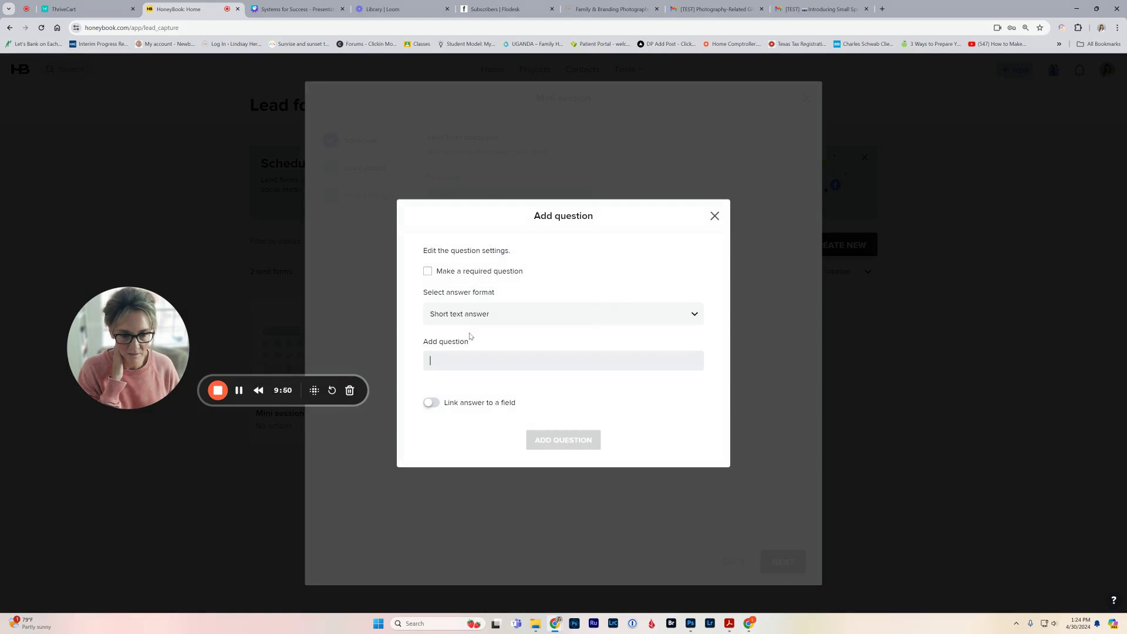
pyautogui.click(714, 215)
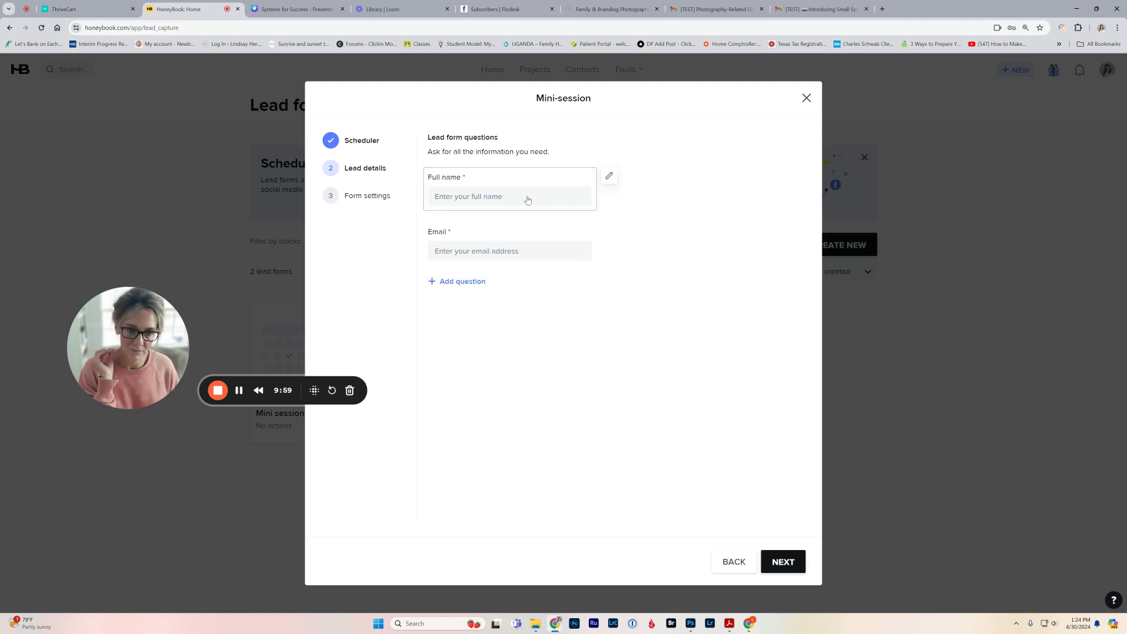
# Continue to the form settings and title the lead form "Bull Creek Mini Session"
pyautogui.click(777, 563)
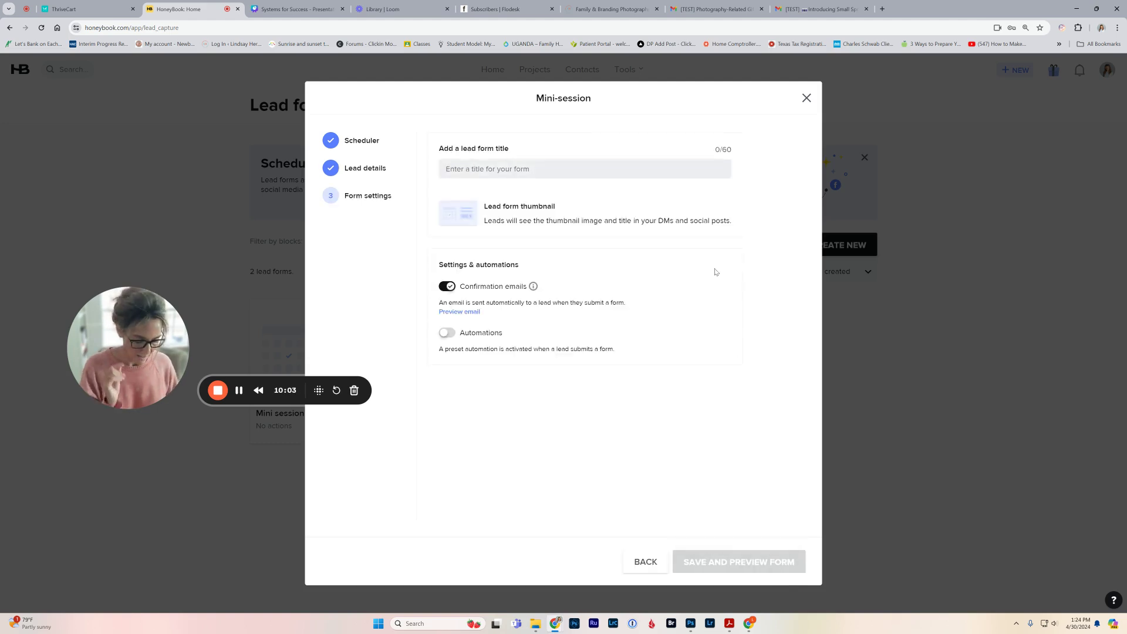
pyautogui.write('Bull Creek Mini Session')
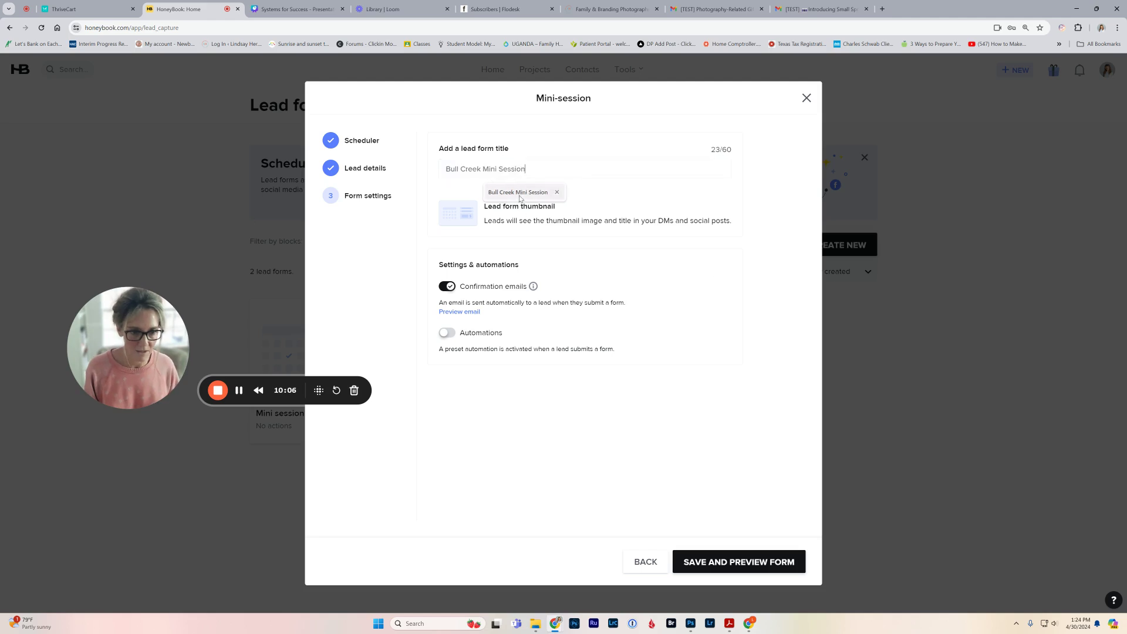
pyautogui.click(520, 197)
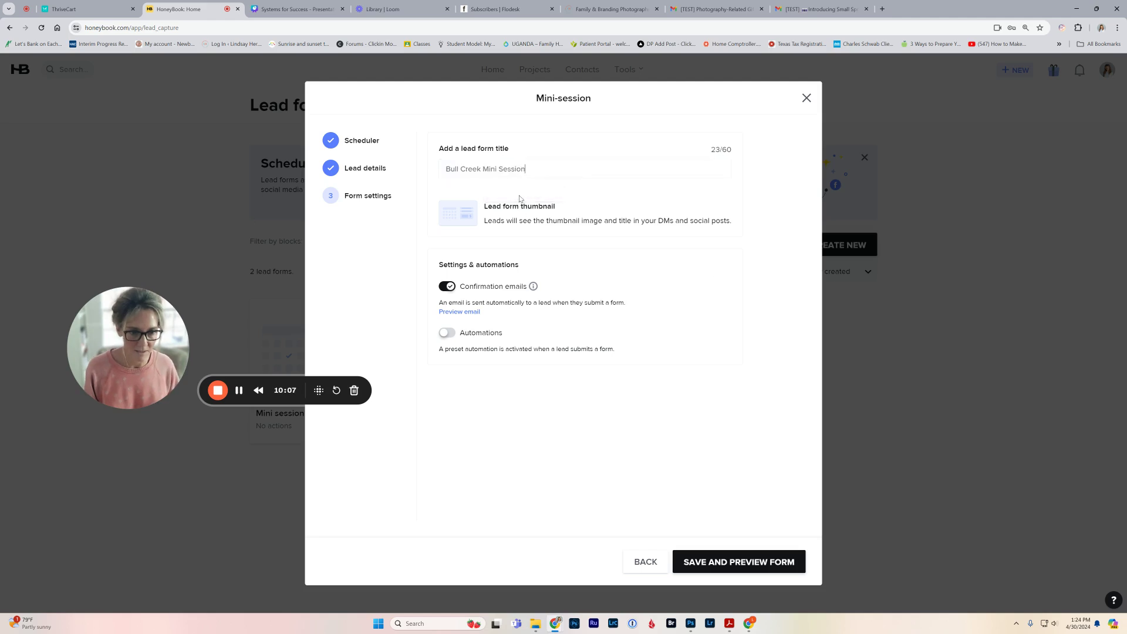
# Preview the automatic confirmation email that leads receive, and close the preview
pyautogui.click(448, 287)
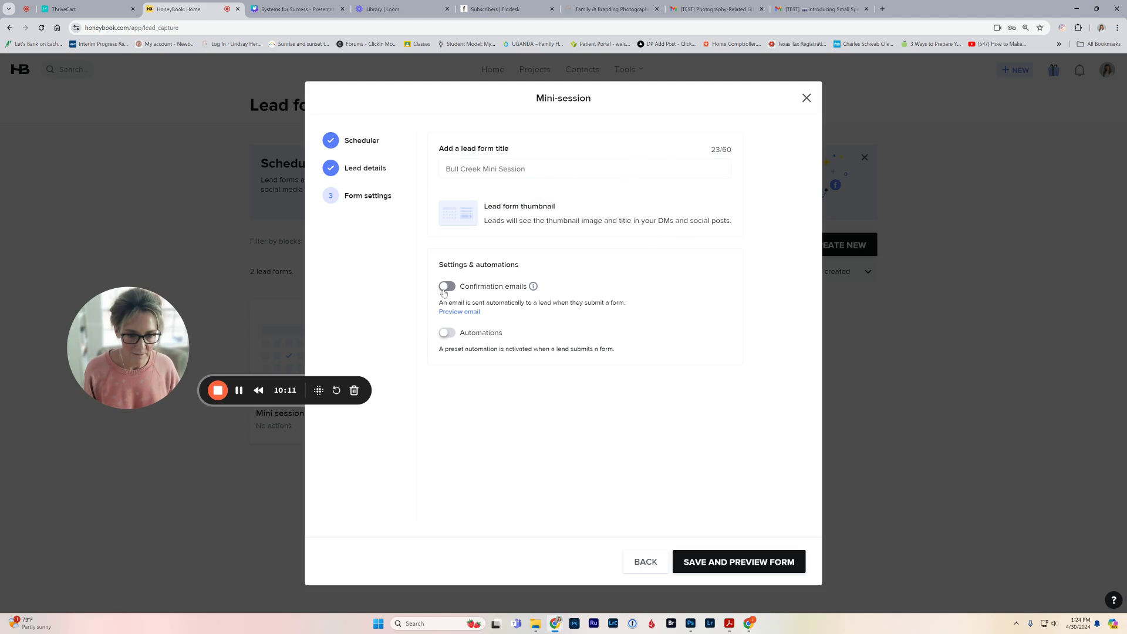
pyautogui.click(445, 287)
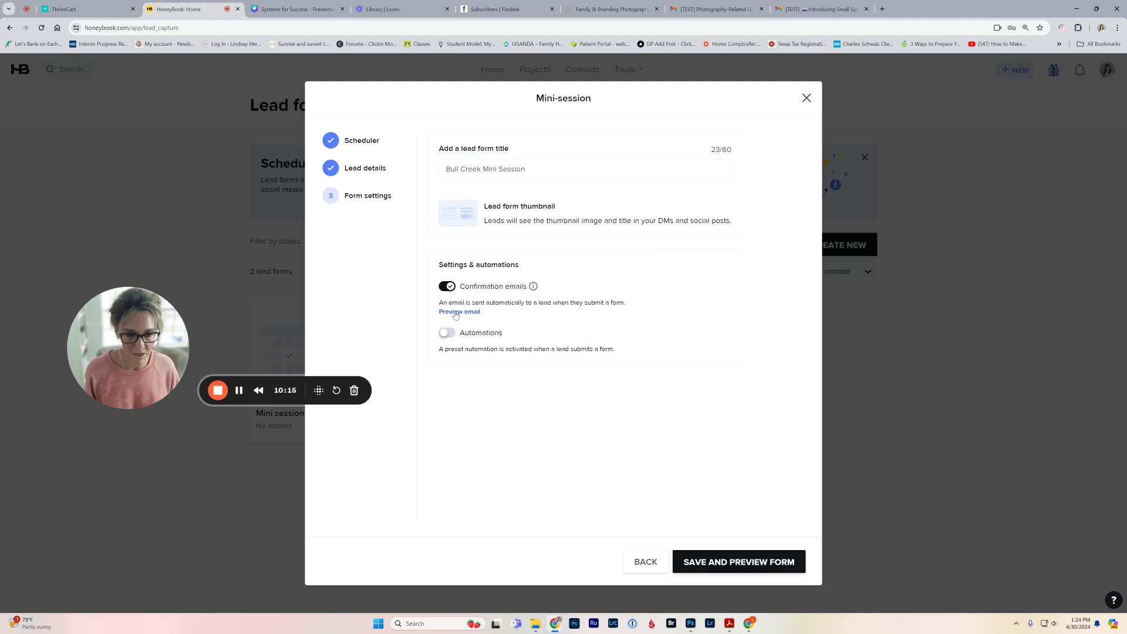
pyautogui.click(455, 313)
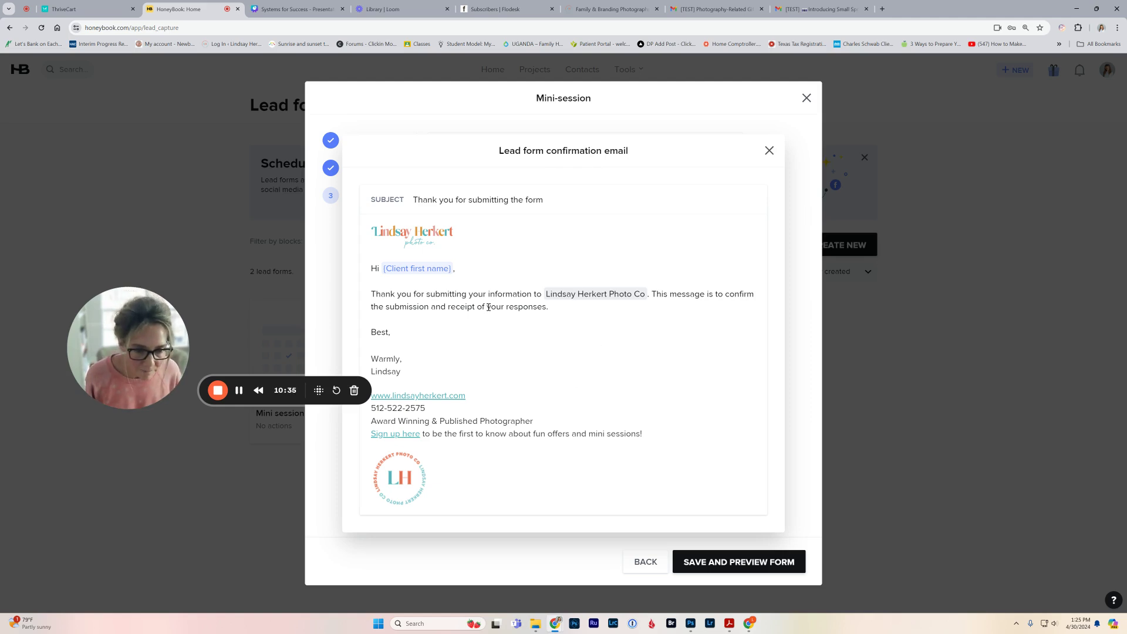
pyautogui.click(769, 151)
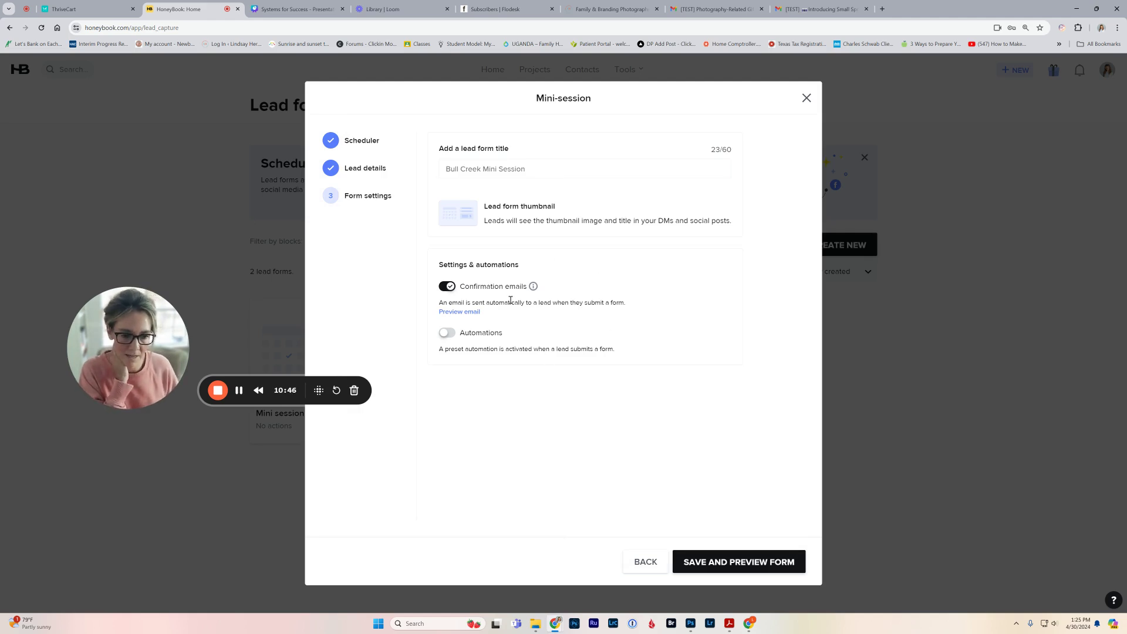
# Turn off confirmation emails, and save and preview the lead form
pyautogui.moveTo(534, 286)
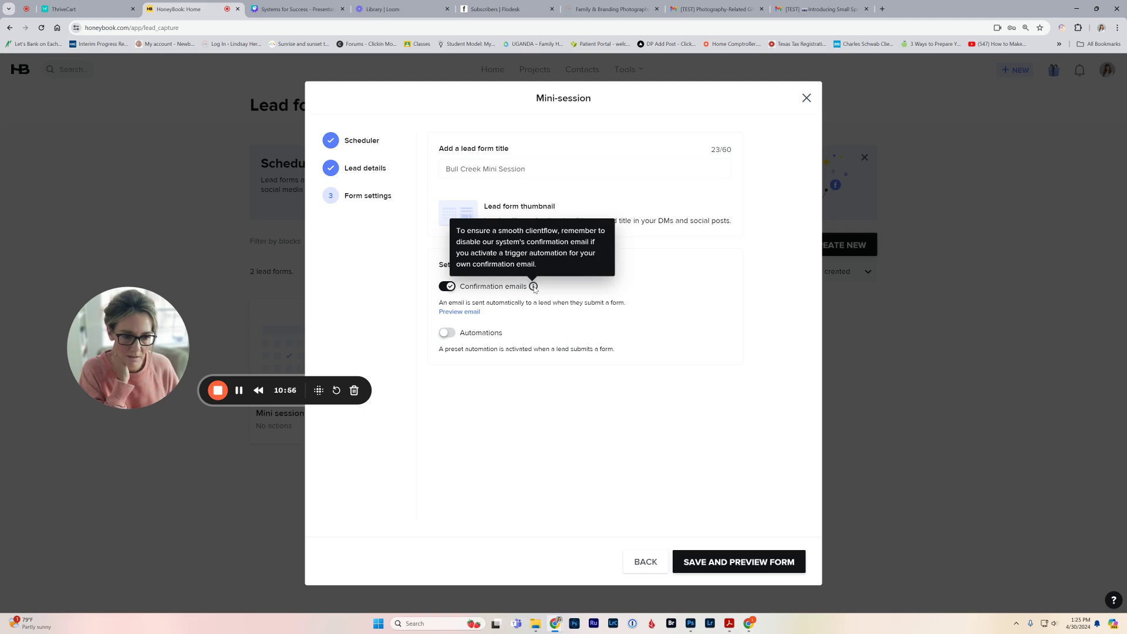
pyautogui.click(450, 287)
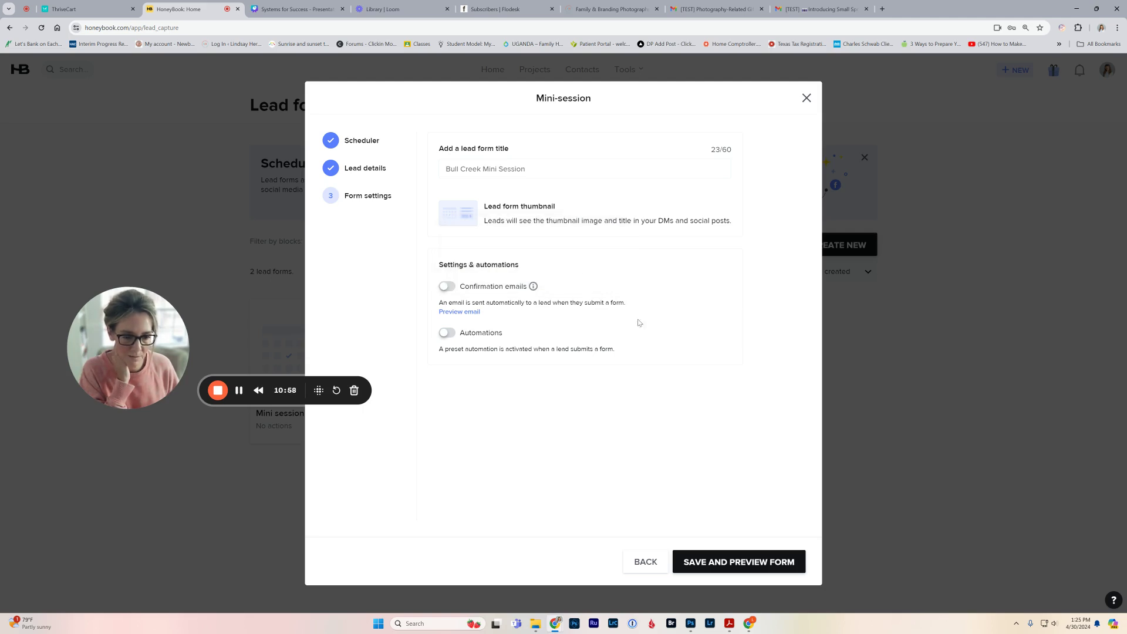
pyautogui.click(738, 562)
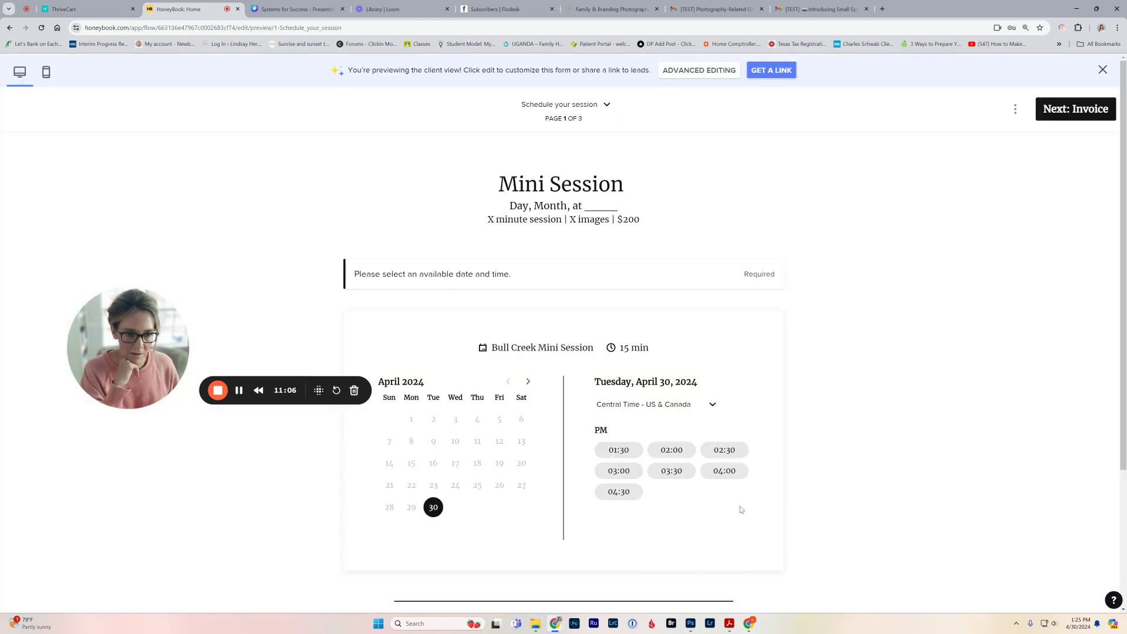
# Open the form for advanced editing and change its main heading to "Bull Creek Mini Session"
pyautogui.click(706, 74)
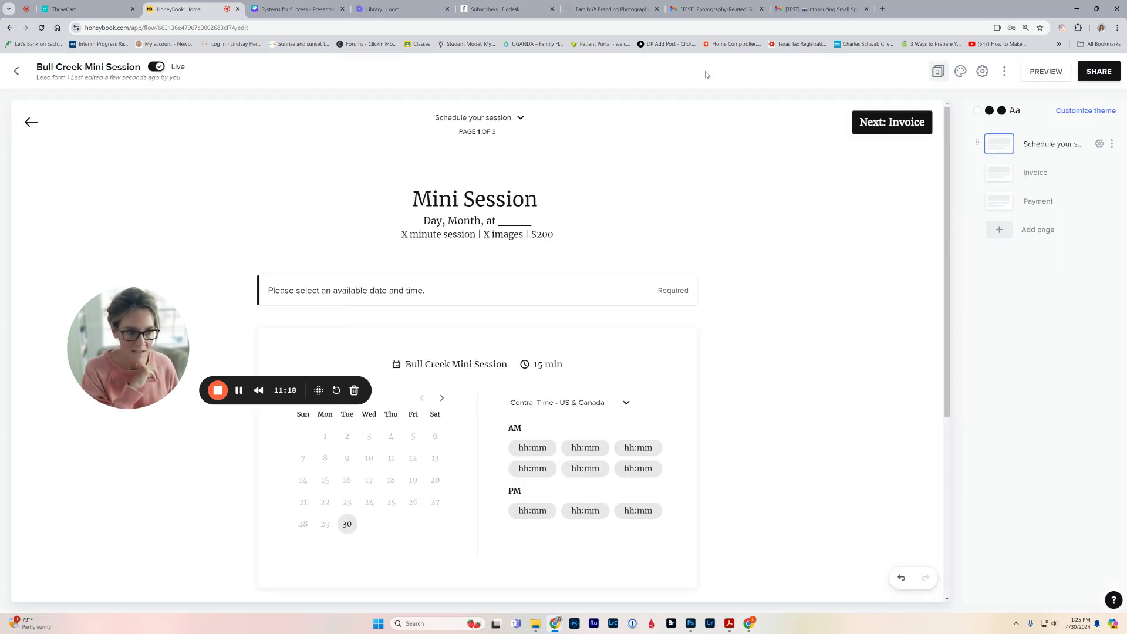
pyautogui.click(497, 218)
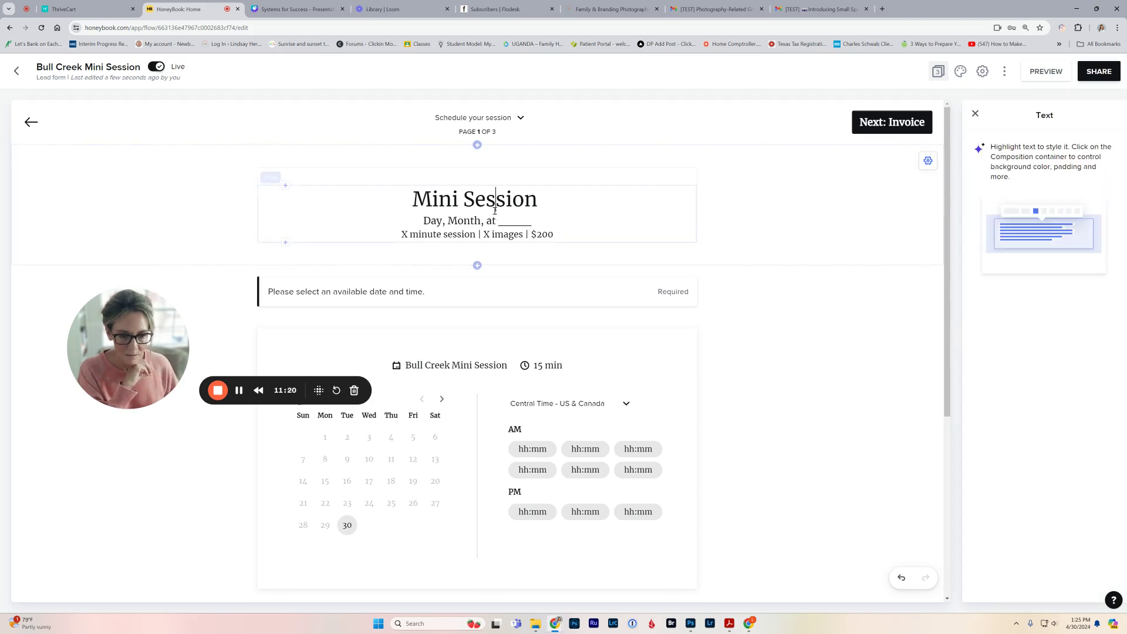
pyautogui.write('Bull')
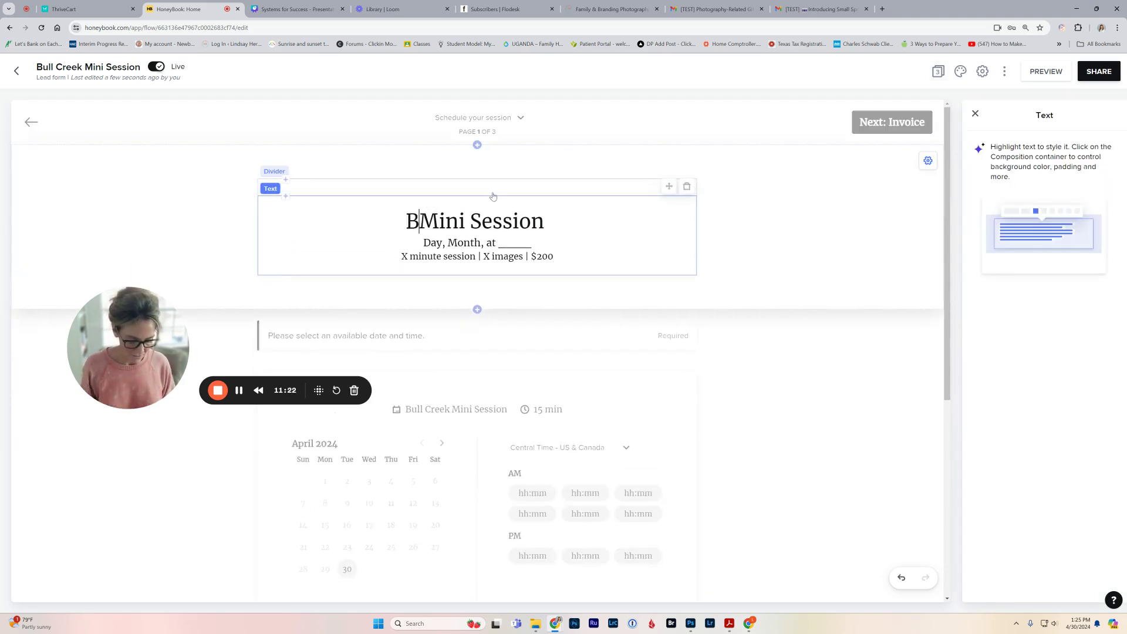
pyautogui.write('Creek')
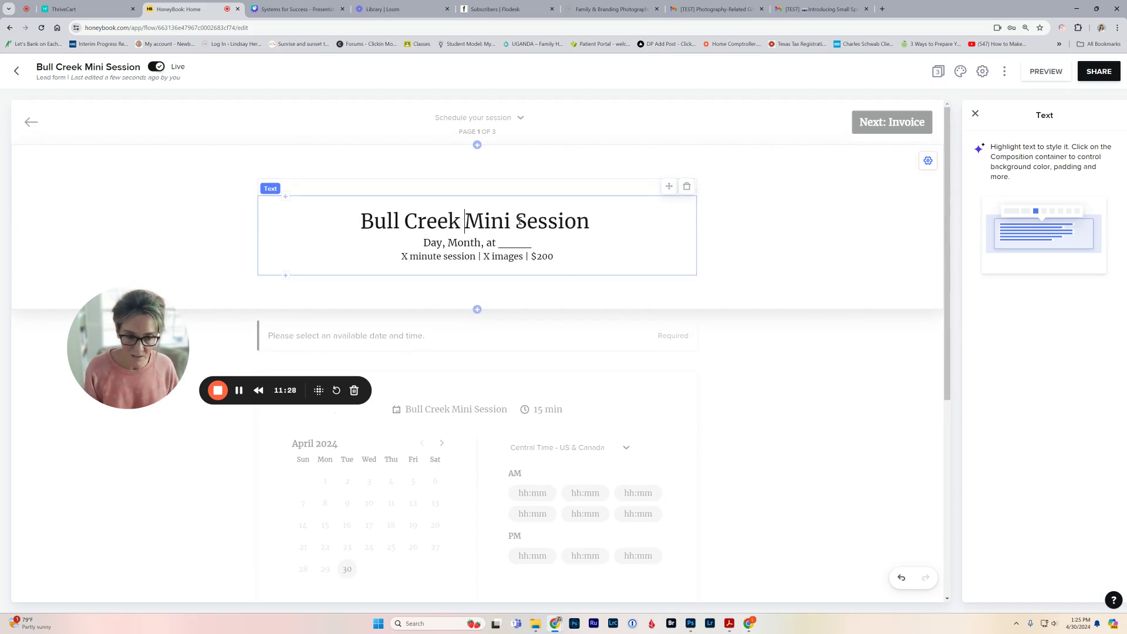
pyautogui.click(574, 251)
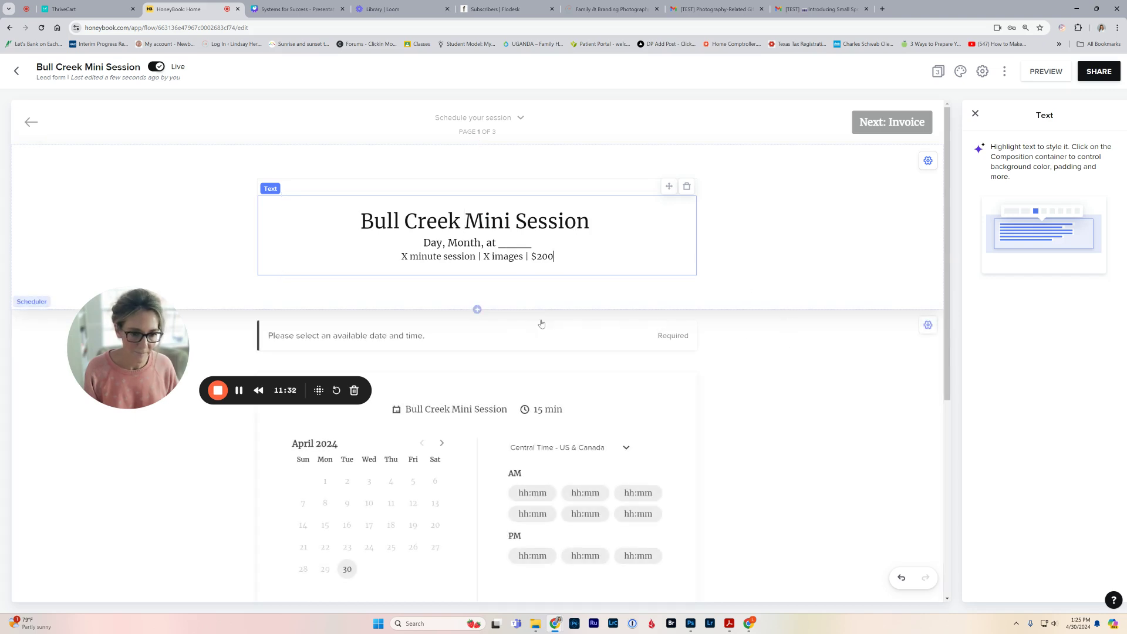
# Add a single-image block between the heading and the scheduler, filled with the photo of two boys touching foreheads
pyautogui.click(477, 309)
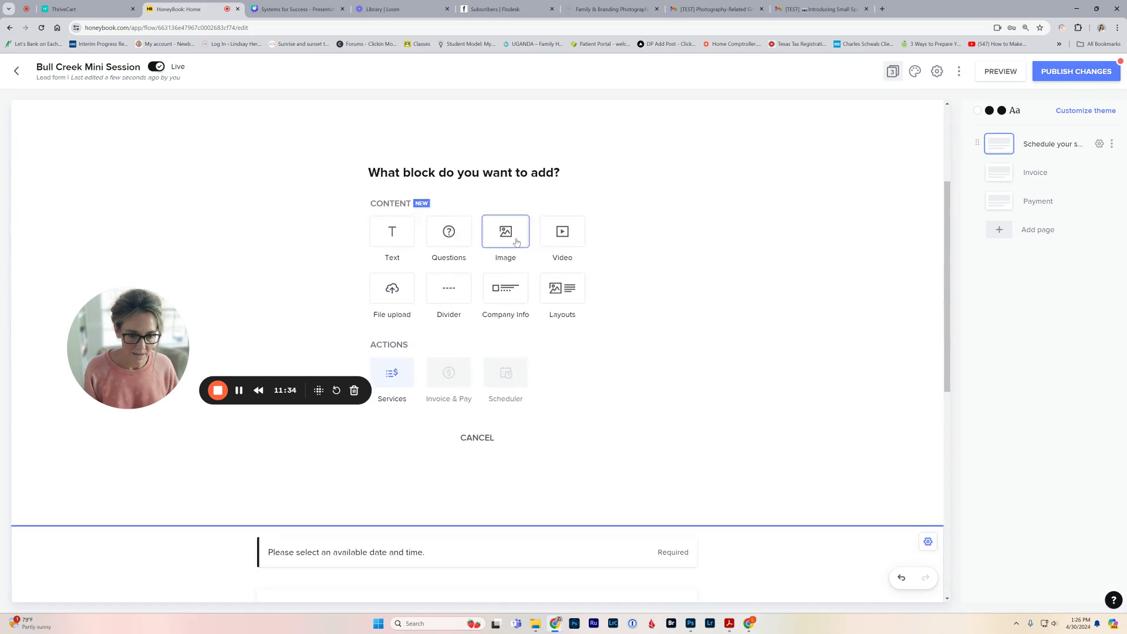
pyautogui.click(506, 231)
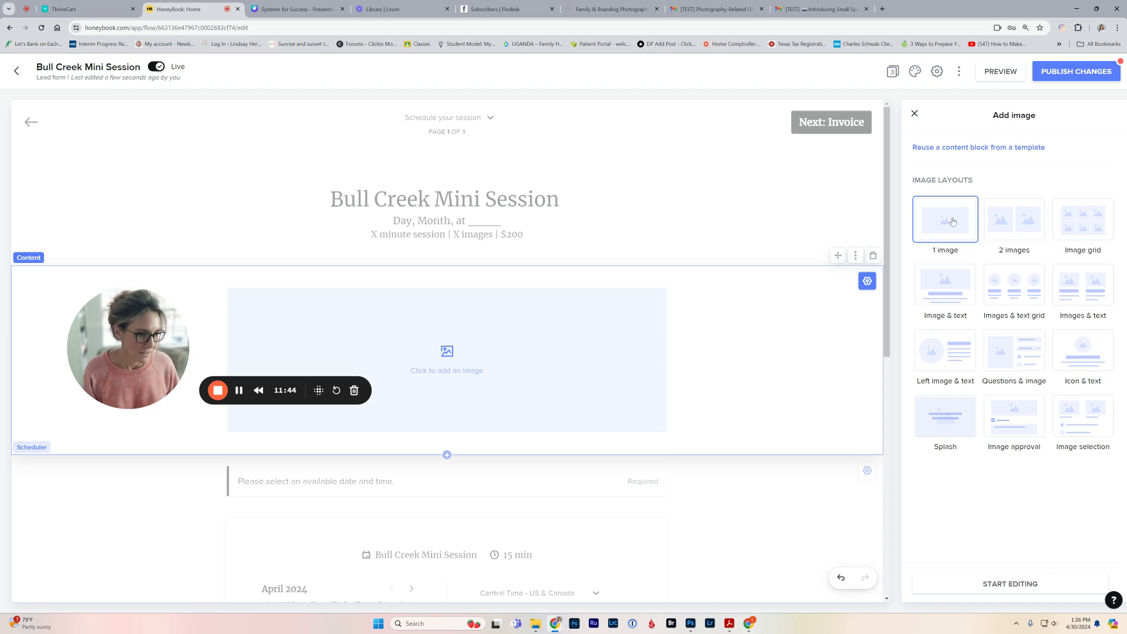
pyautogui.click(477, 385)
pyautogui.click(928, 260)
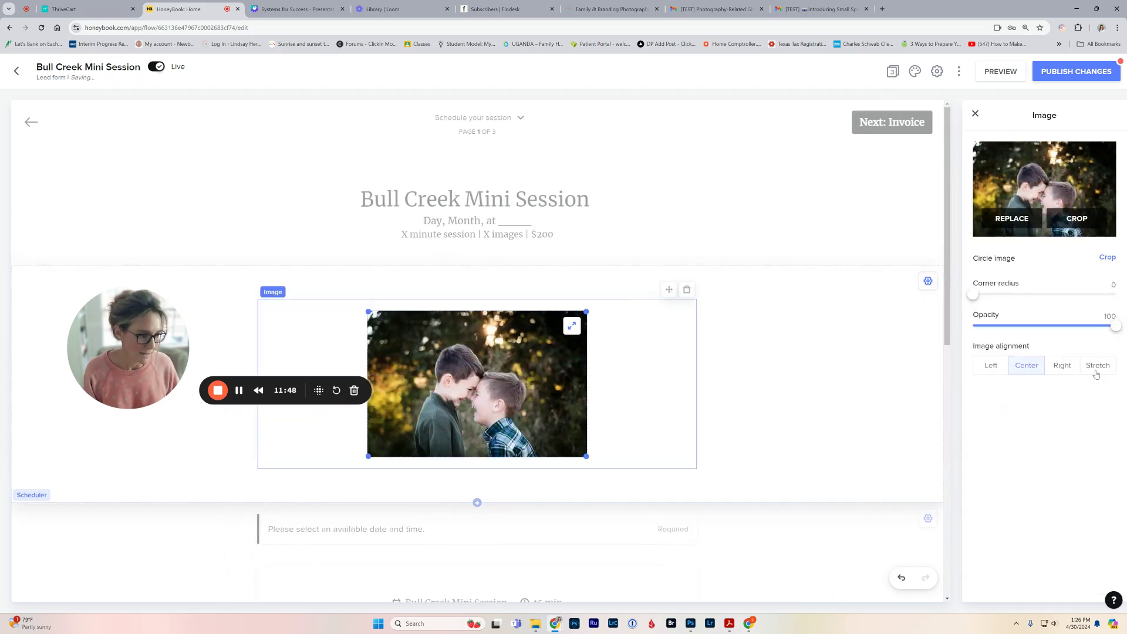
# Keep the boys' photo centre-aligned and round its corners with a corner radius of 25
pyautogui.click(1096, 374)
pyautogui.click(1027, 366)
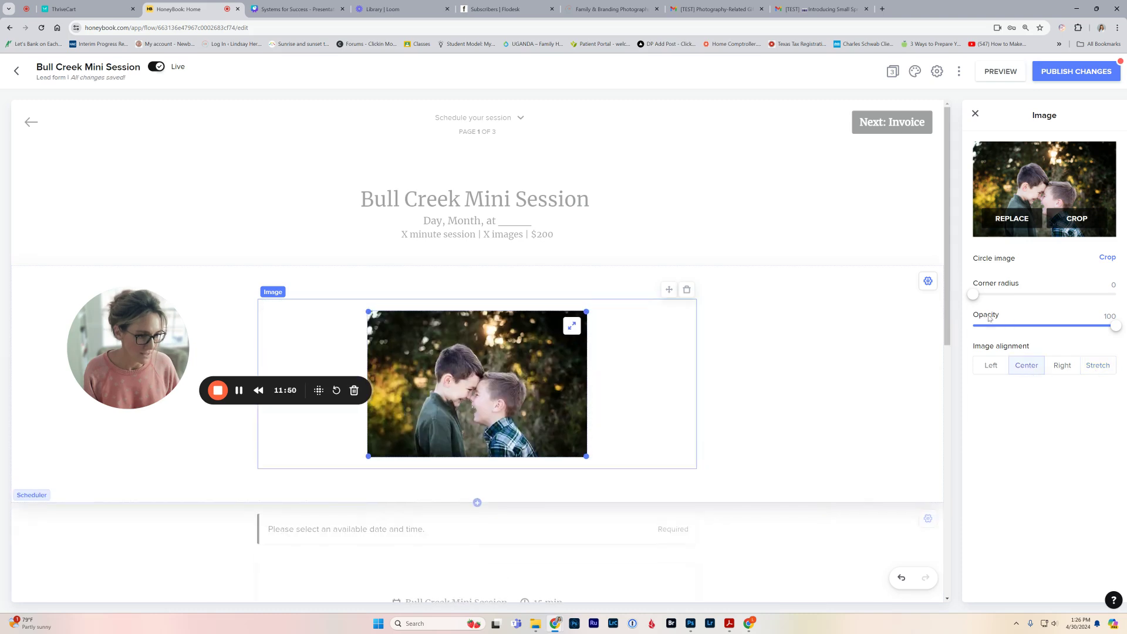
pyautogui.moveTo(974, 294); pyautogui.dragTo(1009, 297)
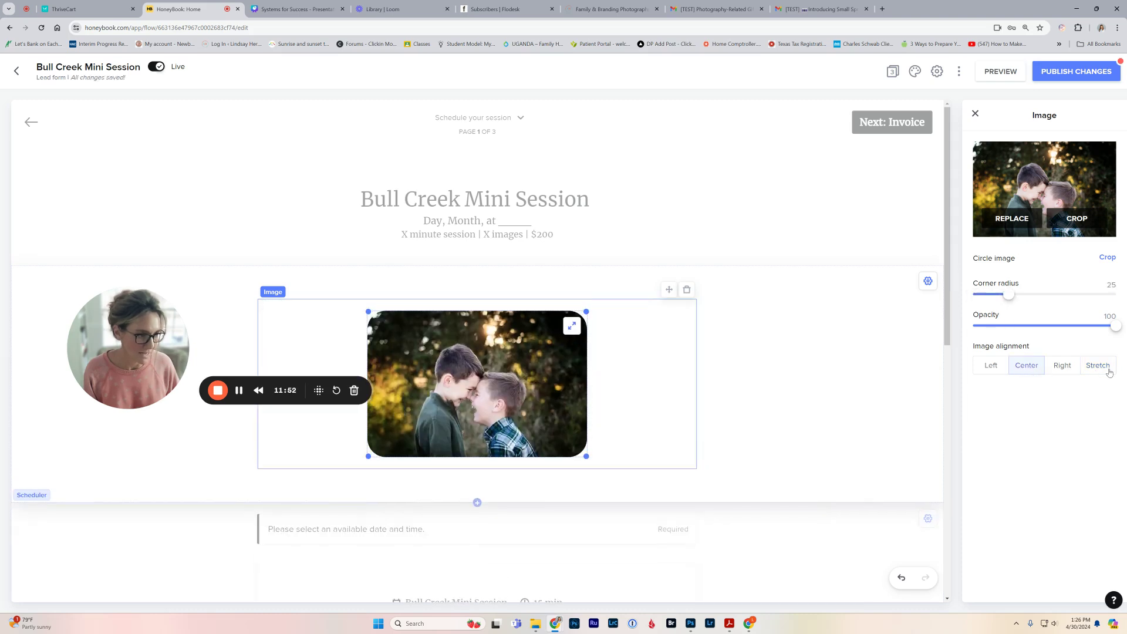
pyautogui.click(797, 220)
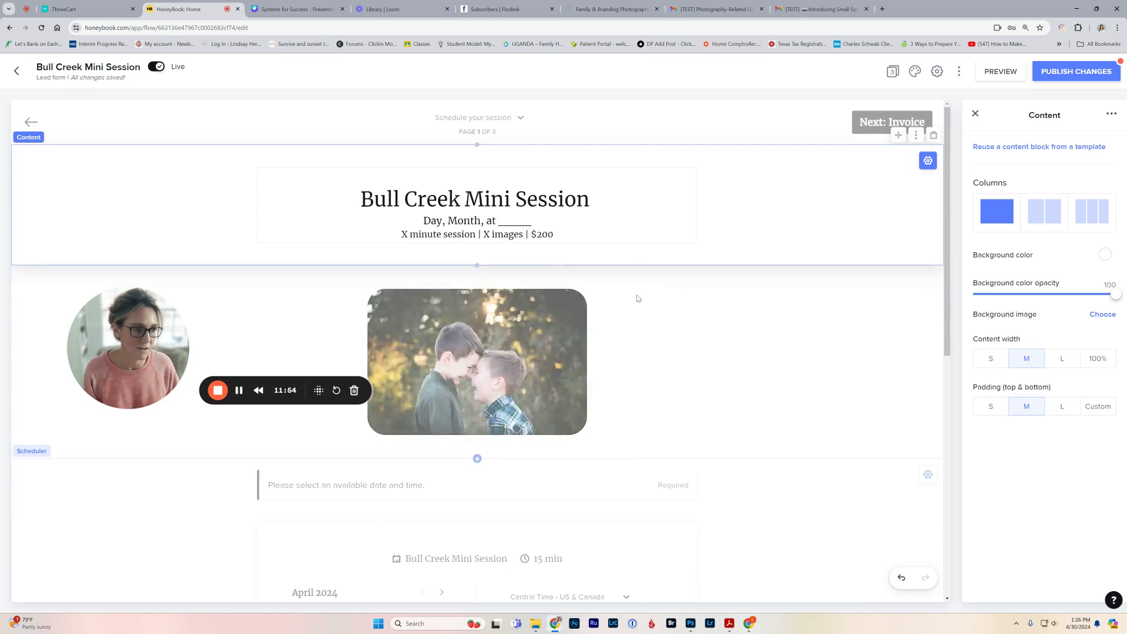
# Open the scheduler block's Bull Creek Mini Session for editing its details and availability
pyautogui.scroll(-4, 616, 277)
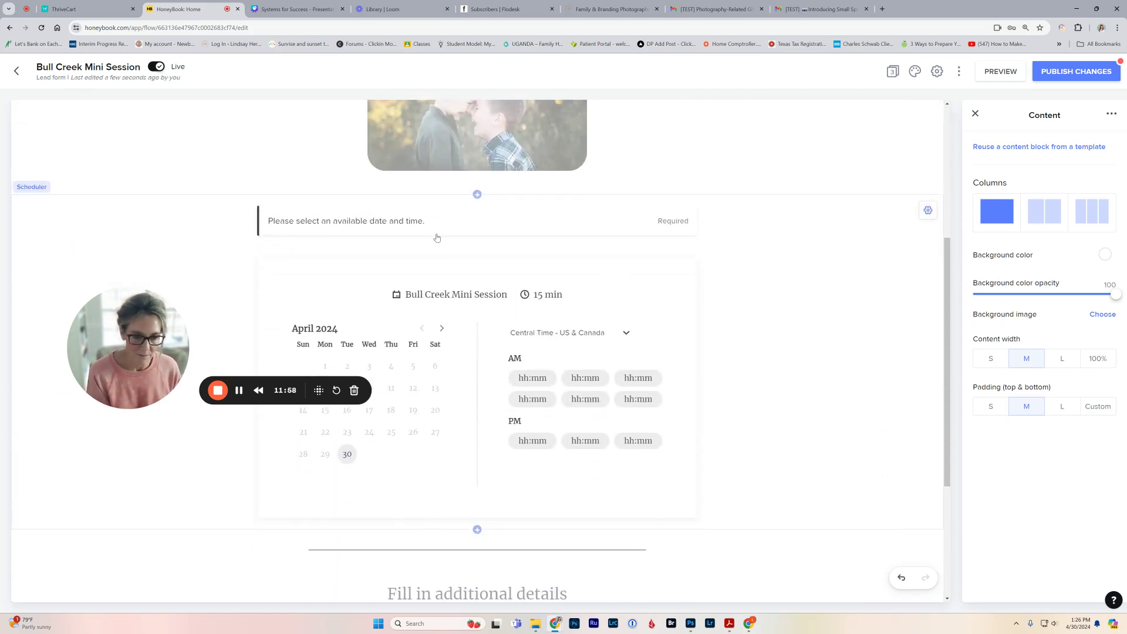
pyautogui.scroll(-2, 438, 242)
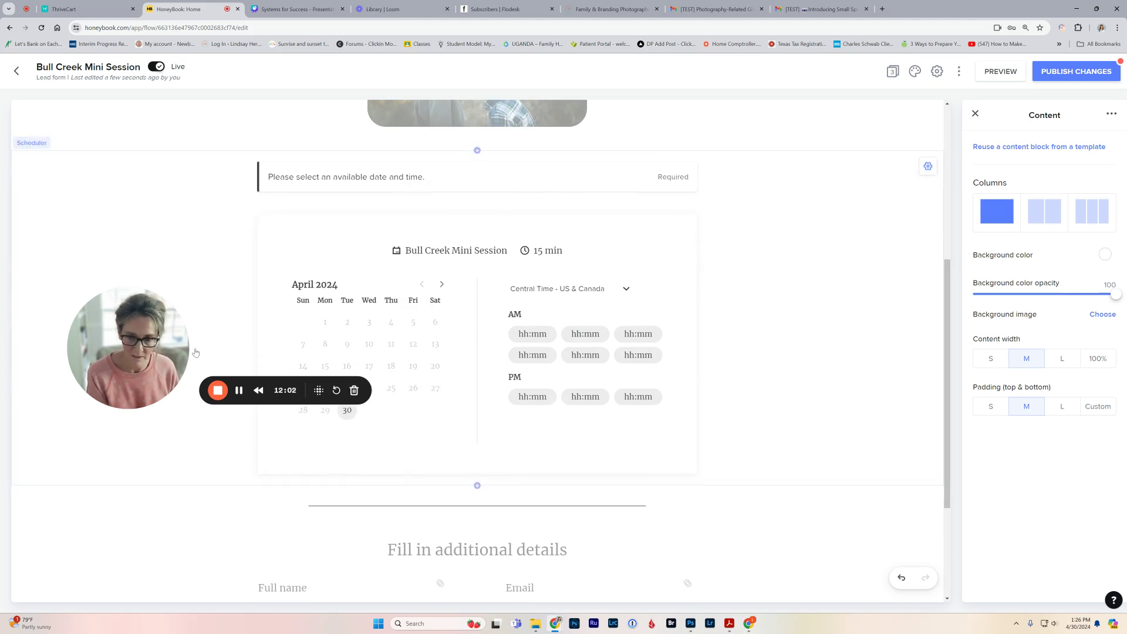
pyautogui.moveTo(195, 352); pyautogui.dragTo(173, 267)
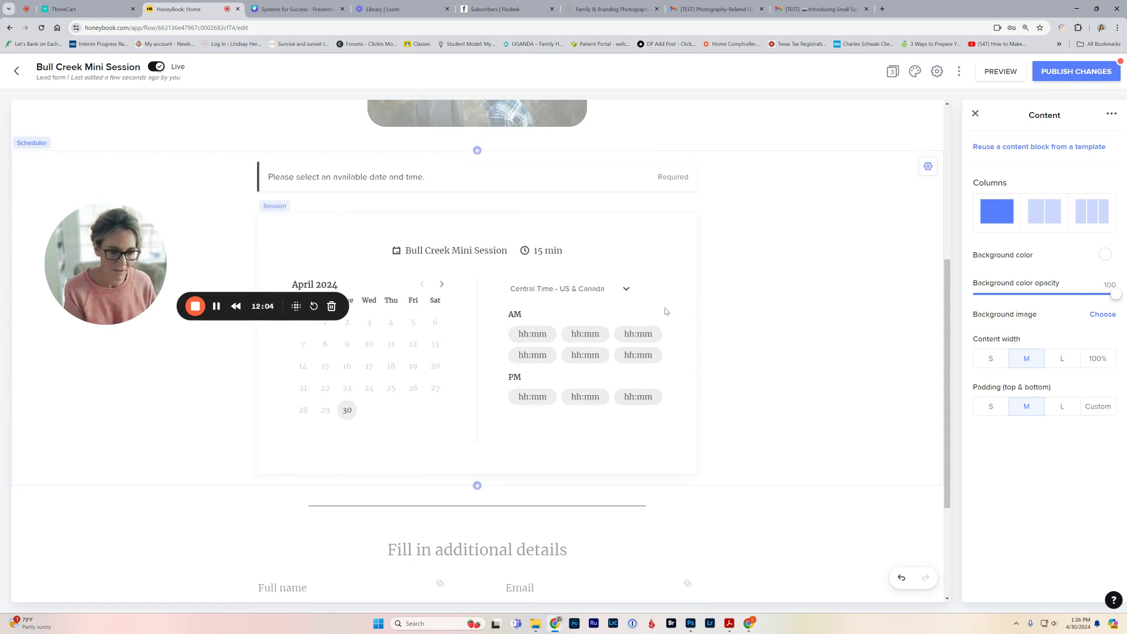
pyautogui.click(705, 291)
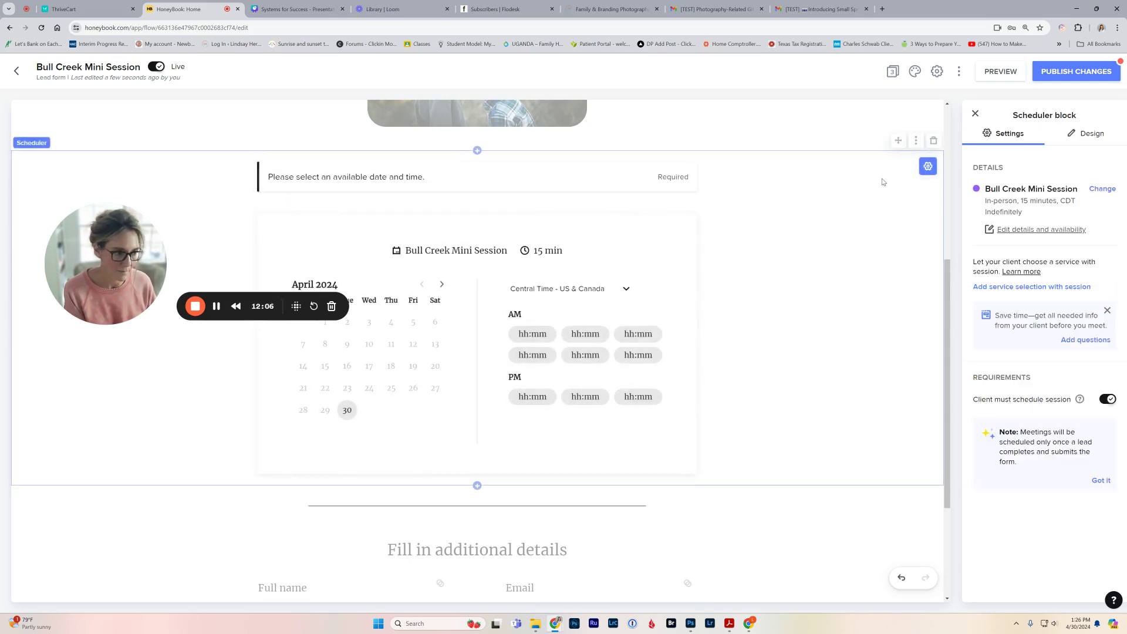
pyautogui.click(1041, 230)
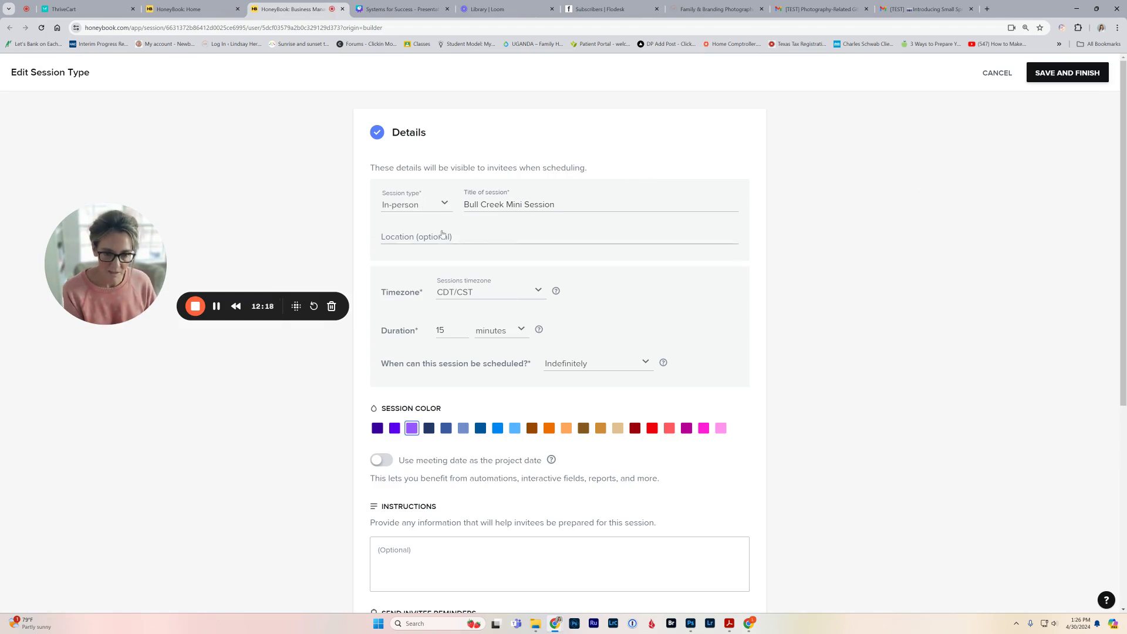
# Review the session's duration and the options for when it can be scheduled, leaving the scheduling window at Indefinitely
pyautogui.scroll(-2, 465, 250)
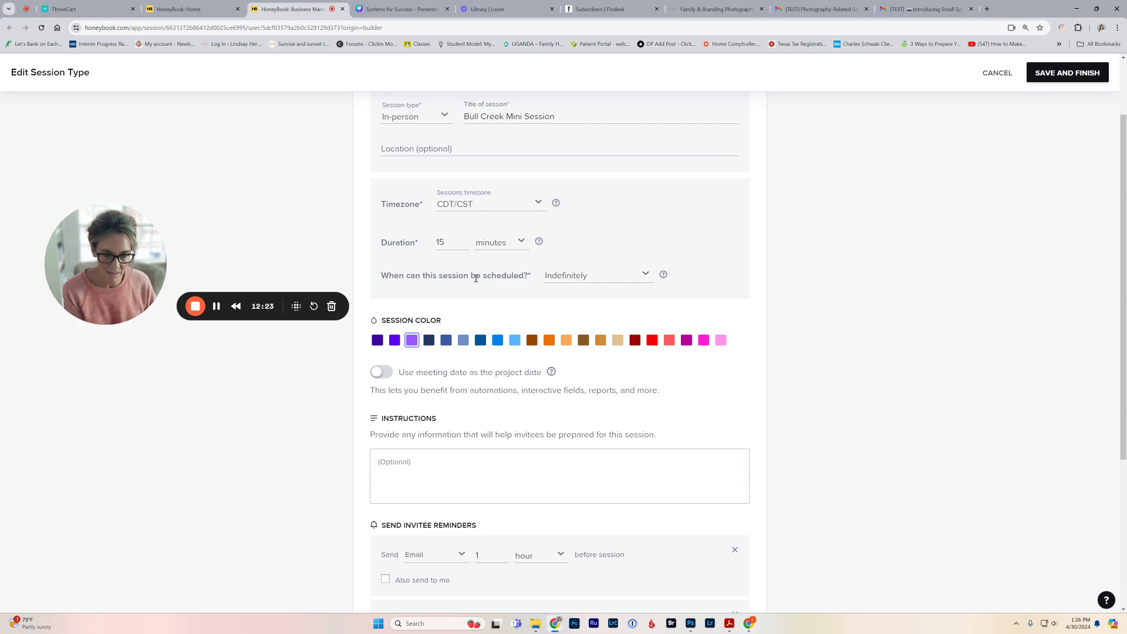
pyautogui.click(646, 276)
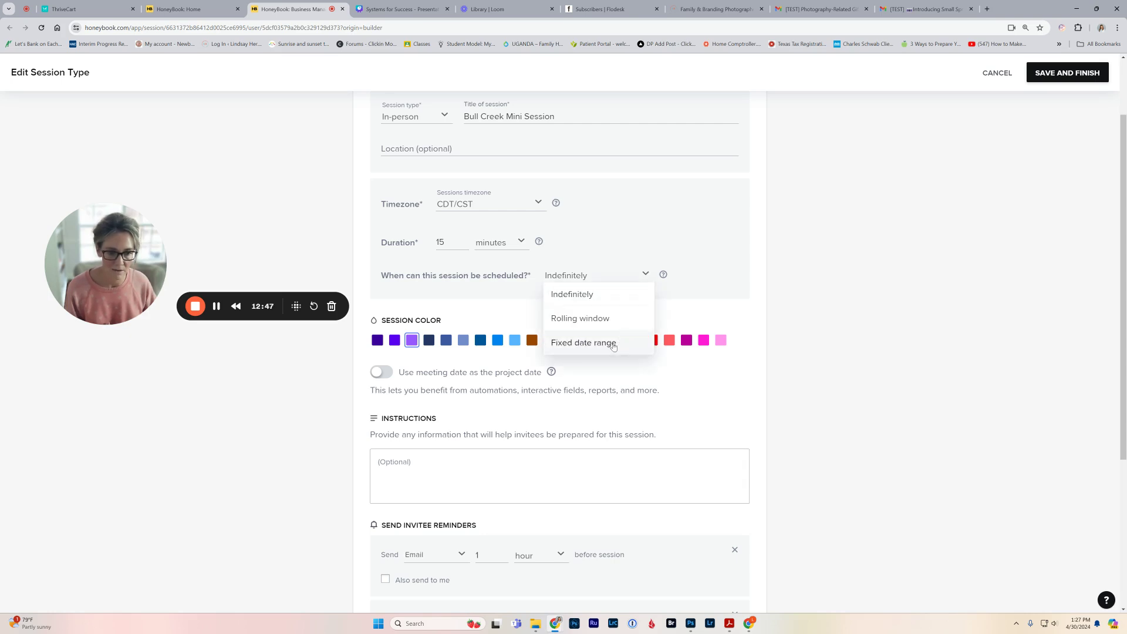
pyautogui.click(640, 275)
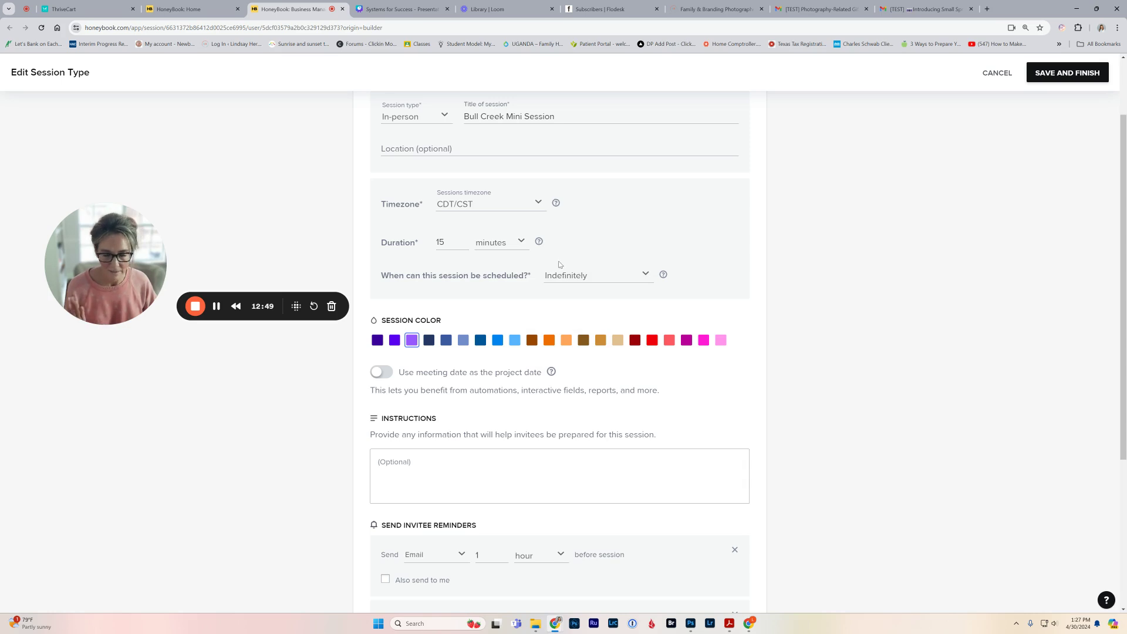
pyautogui.scroll(-1, 574, 279)
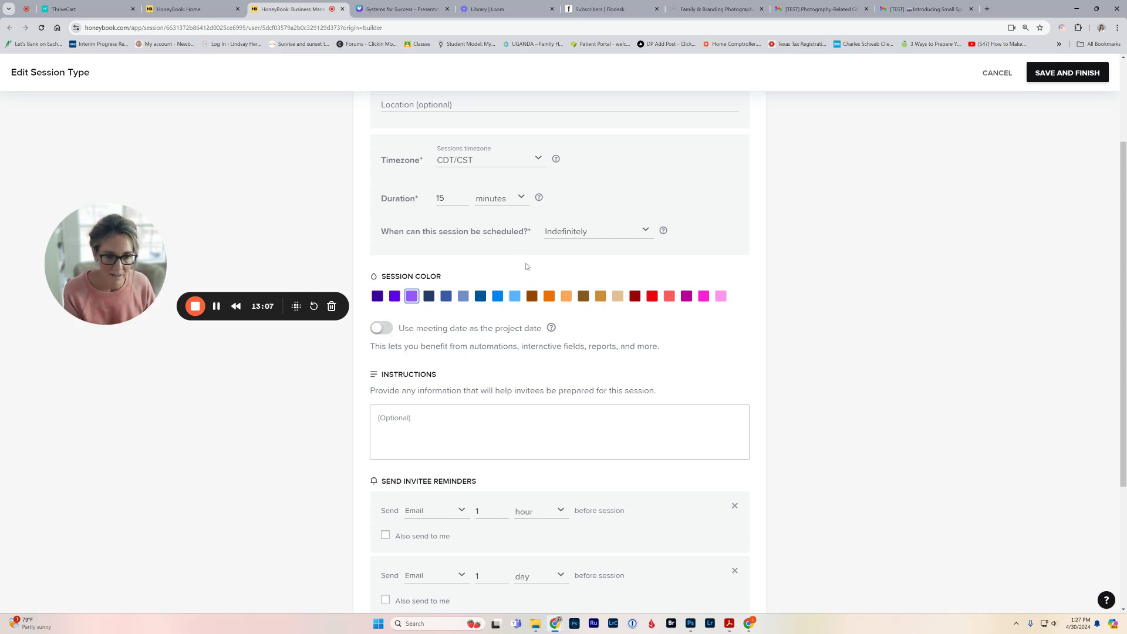
pyautogui.scroll(1, 468, 272)
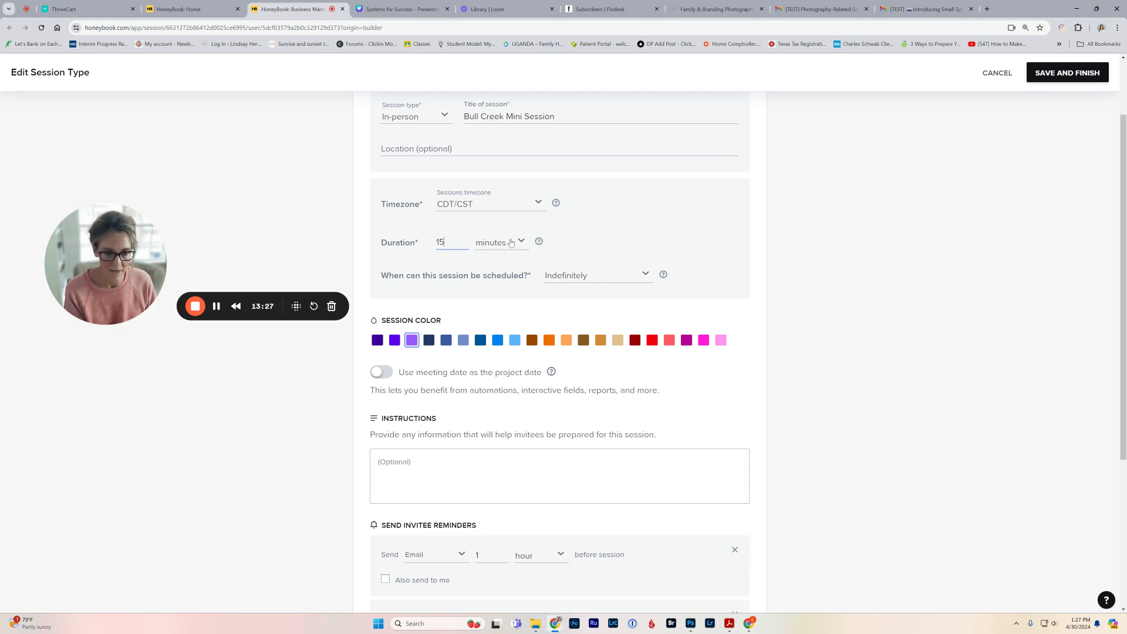
pyautogui.moveTo(531, 251)
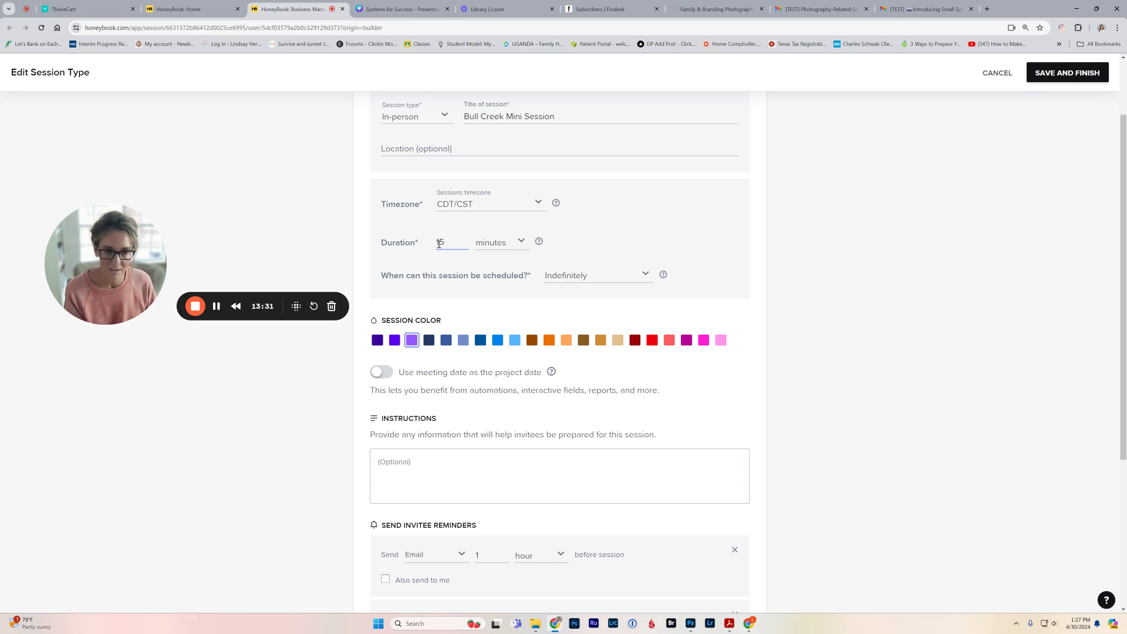
# Use the meeting date as the project date, and have both the 1-hour and 1-day invitee reminders also sent to yourself
pyautogui.scroll(-3, 441, 243)
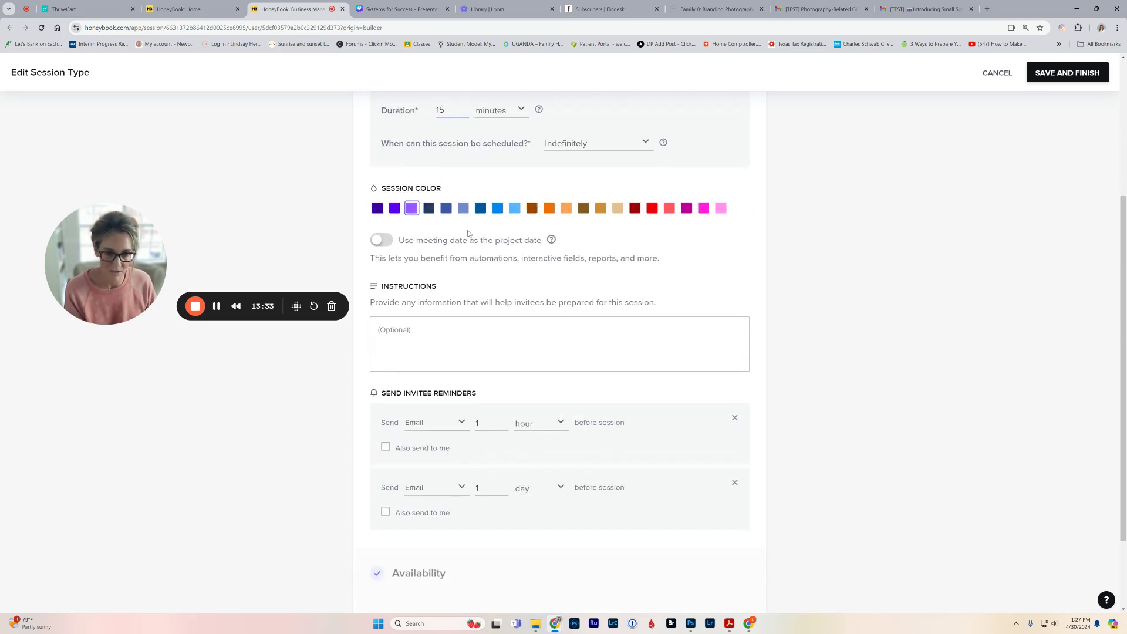
pyautogui.click(379, 241)
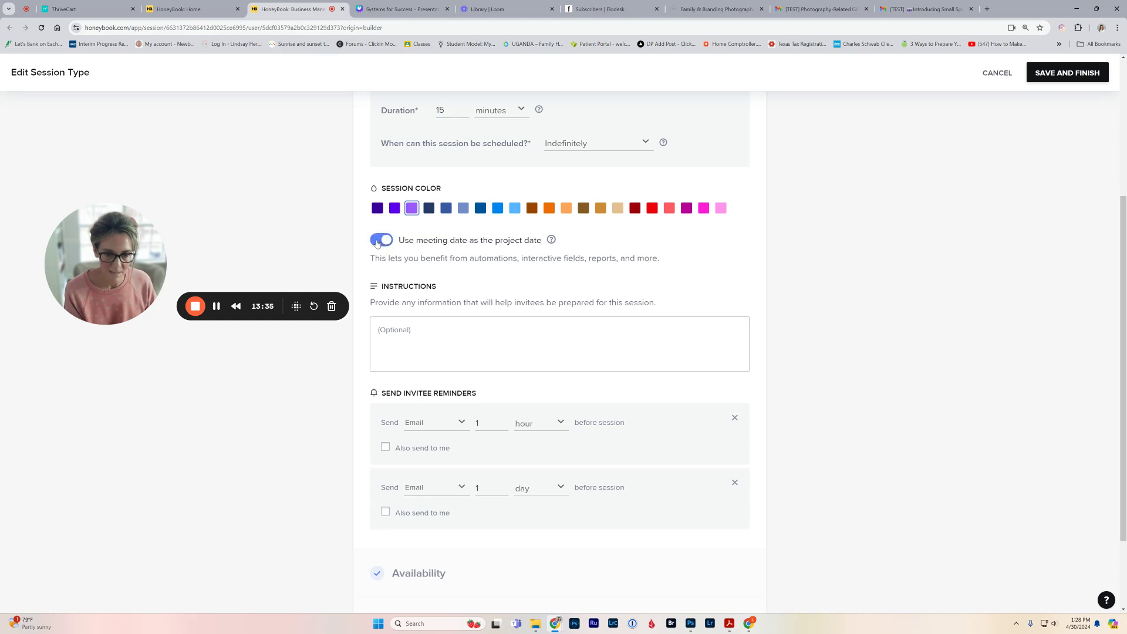
pyautogui.scroll(-1, 496, 254)
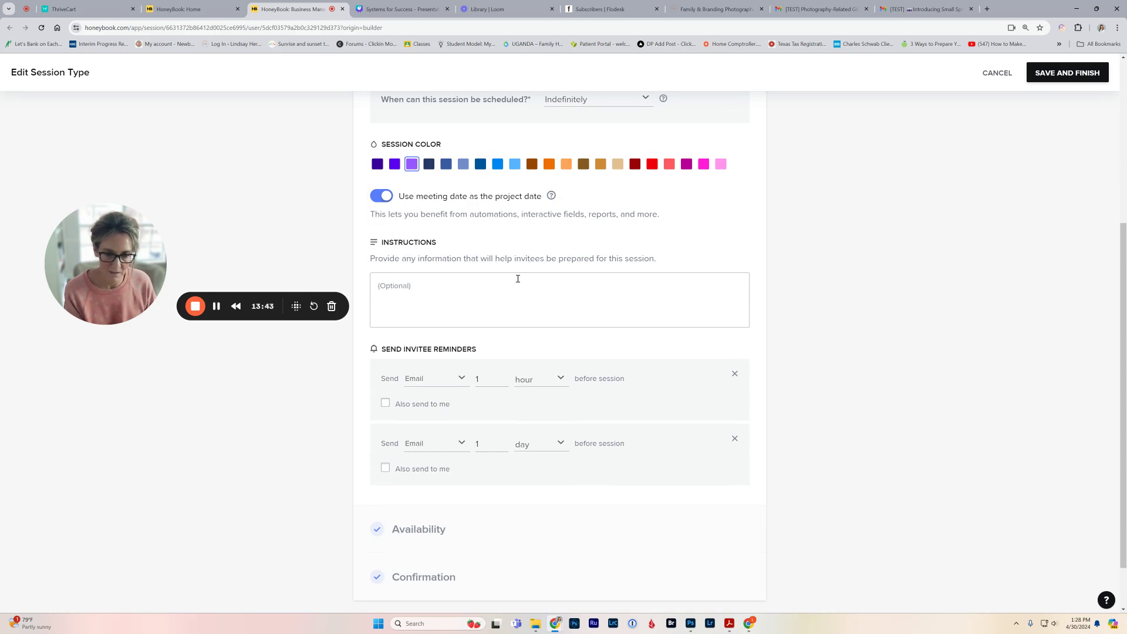
pyautogui.scroll(-1, 526, 278)
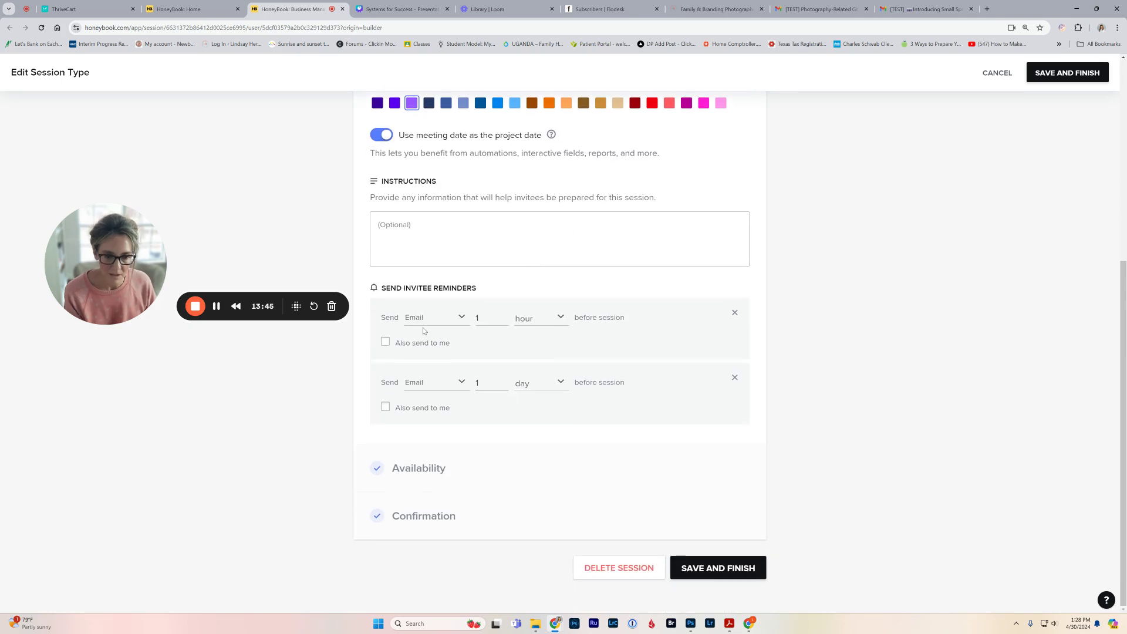
pyautogui.click(385, 342)
pyautogui.click(385, 407)
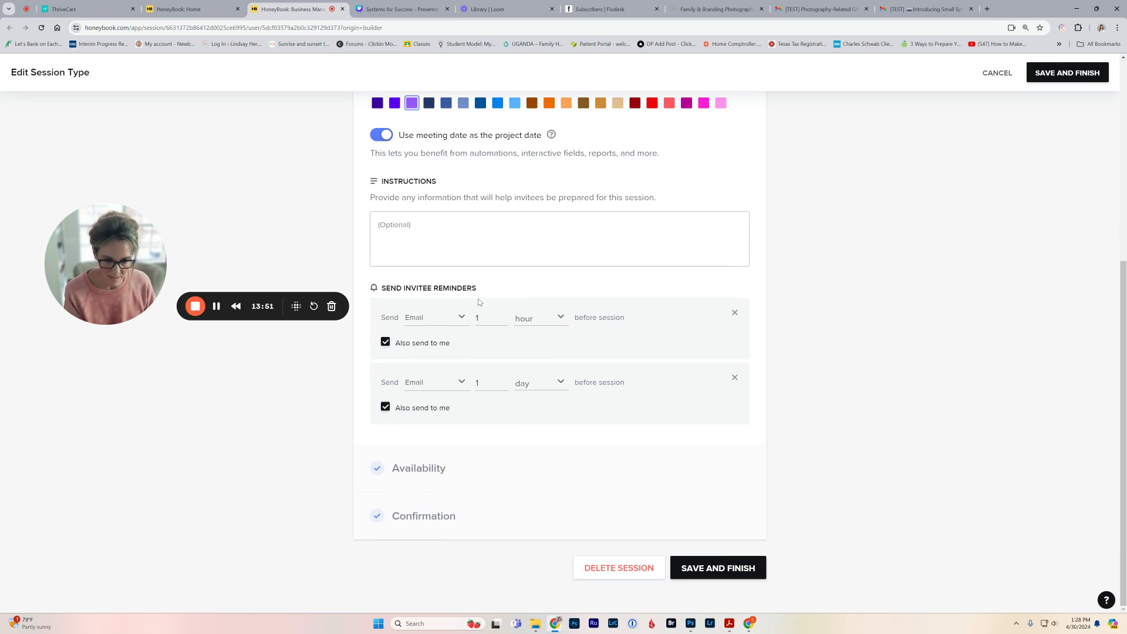
# Try Email & SMS as the delivery method for the 1-hour reminder, and set it back to Email
pyautogui.click(460, 324)
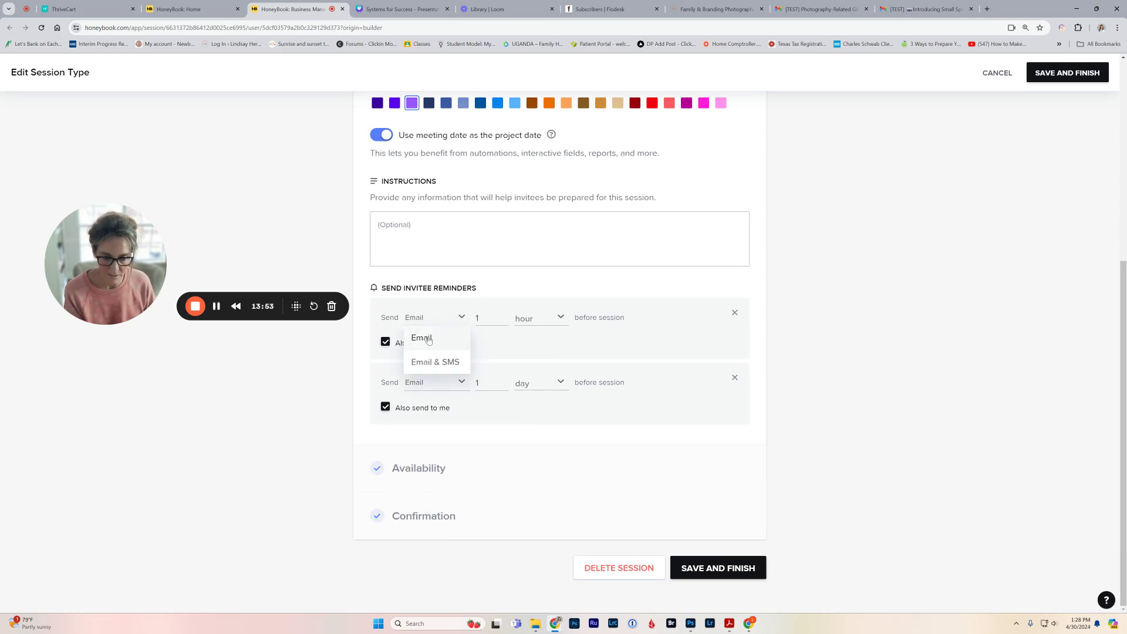
pyautogui.click(441, 363)
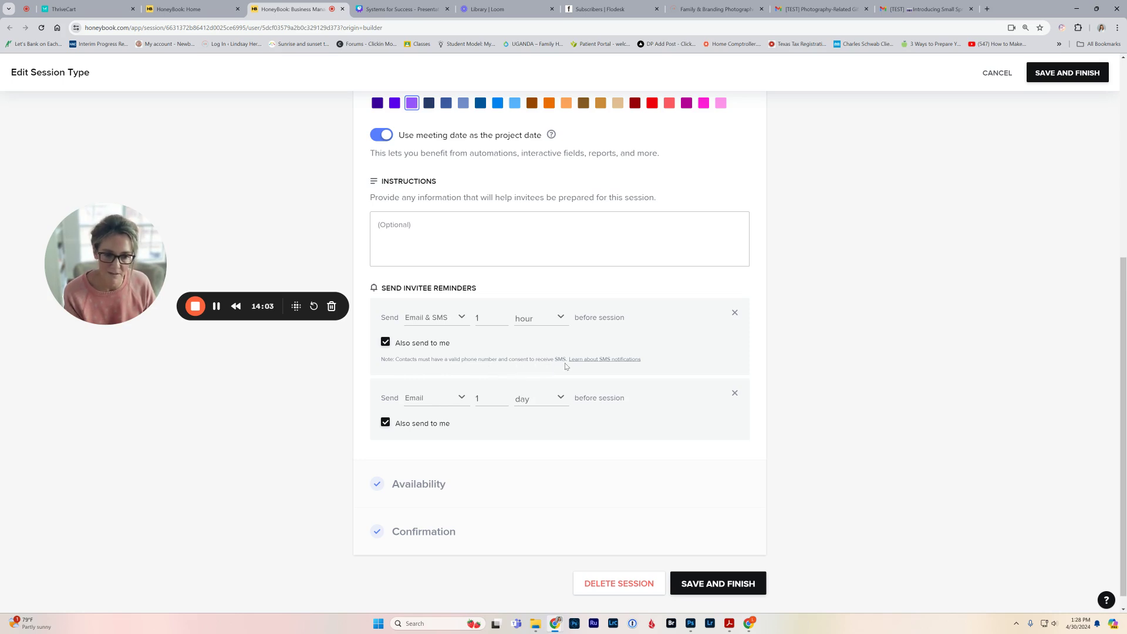
pyautogui.click(456, 319)
pyautogui.click(446, 333)
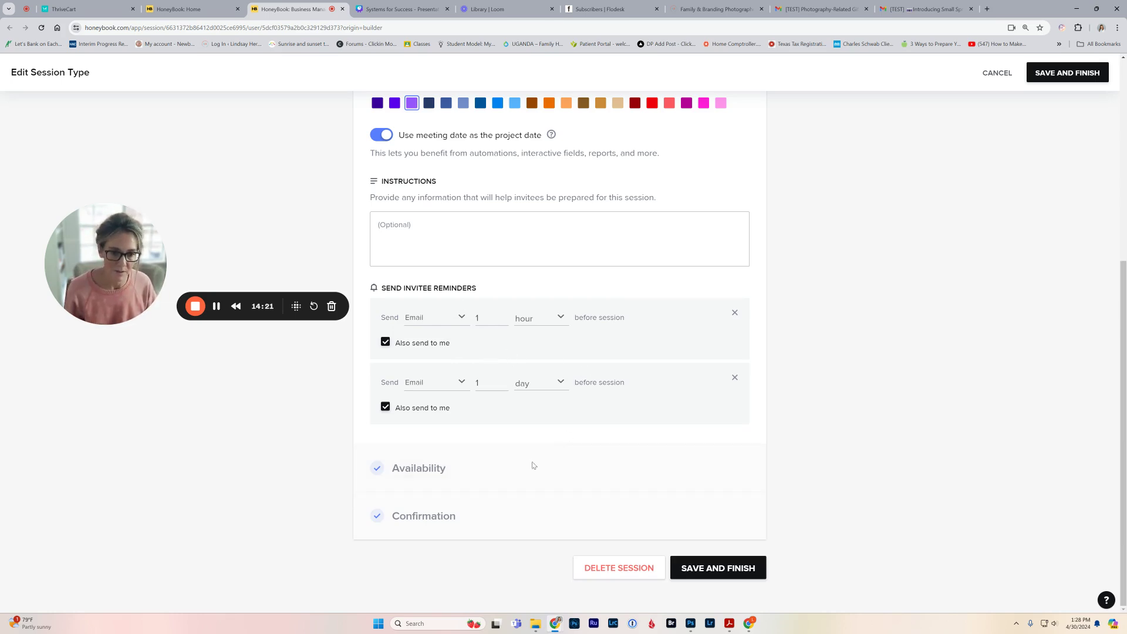
# Expand the session's availability and remove the available hours for all Mondays and all Tuesdays
pyautogui.click(550, 468)
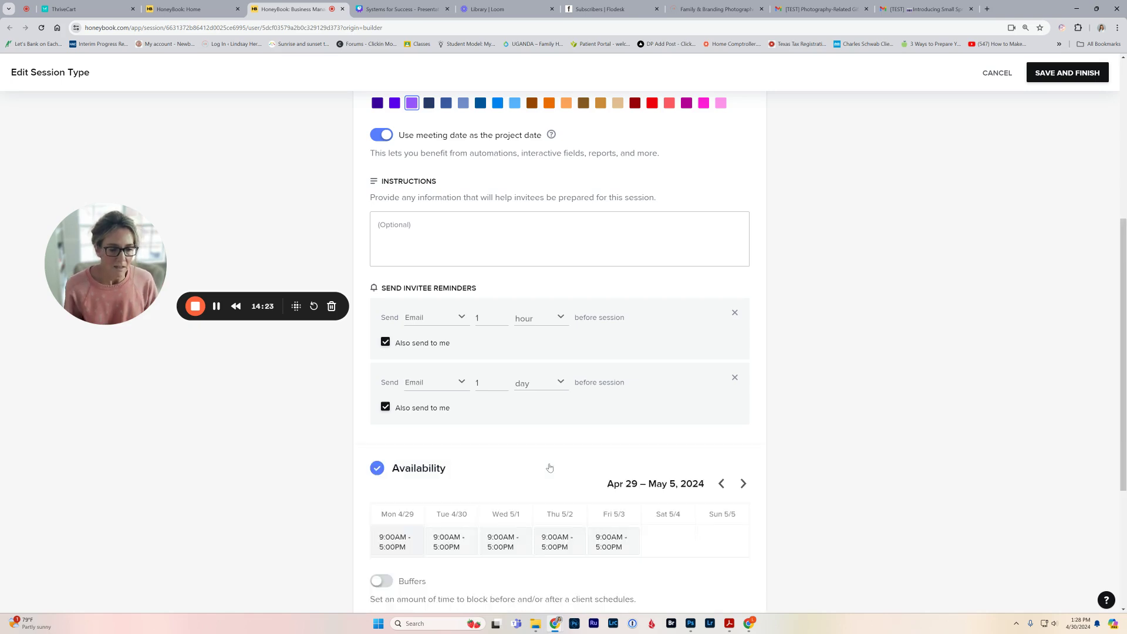
pyautogui.scroll(-3, 550, 468)
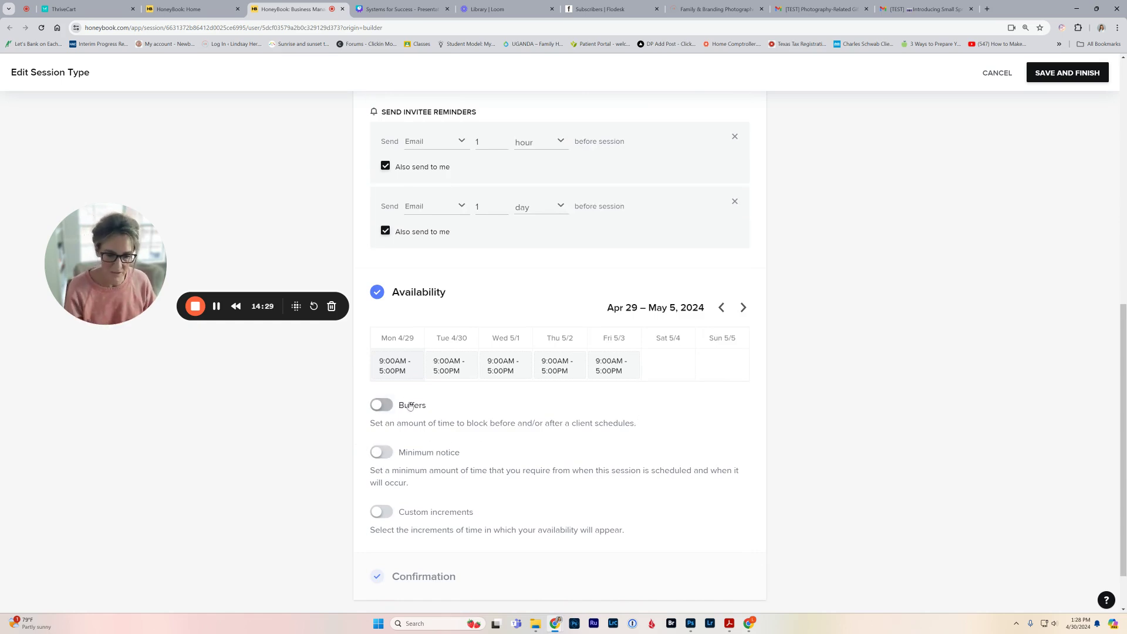
pyautogui.click(401, 367)
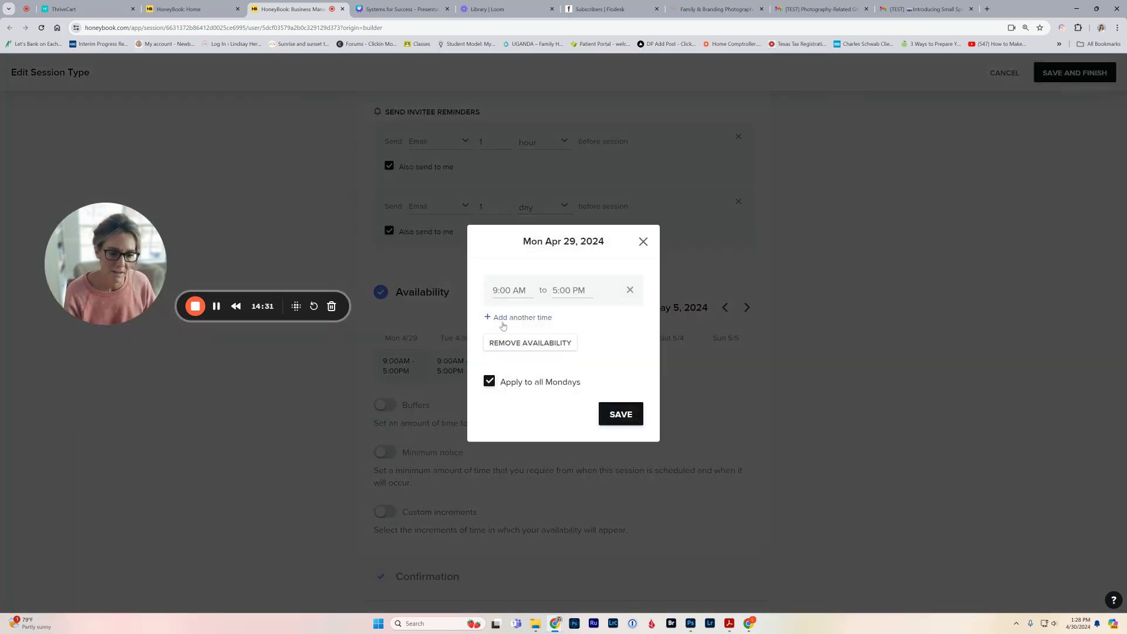
pyautogui.click(630, 290)
pyautogui.click(621, 414)
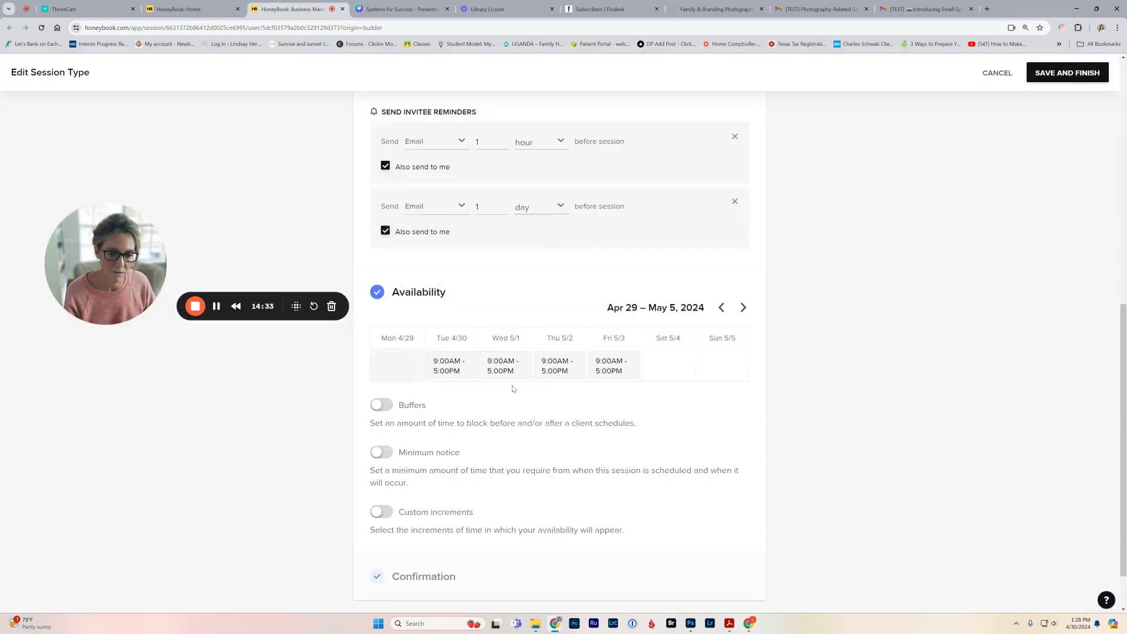
pyautogui.click(452, 371)
pyautogui.click(629, 290)
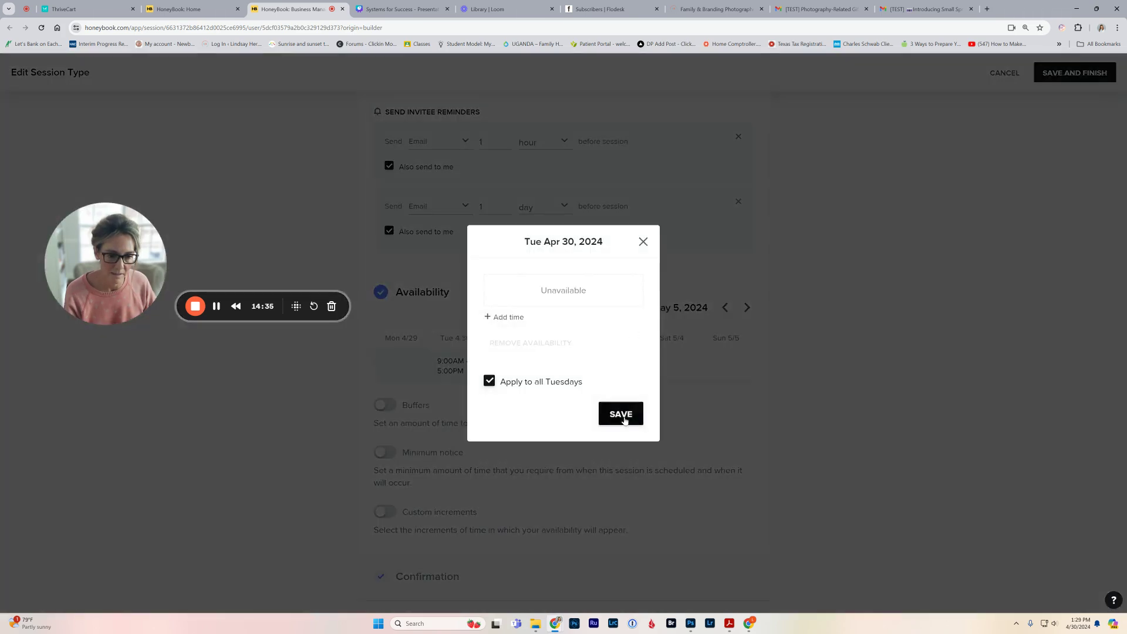
pyautogui.click(622, 414)
# Remove the session's available hours for all Wednesdays, Thursdays and Fridays
pyautogui.click(496, 365)
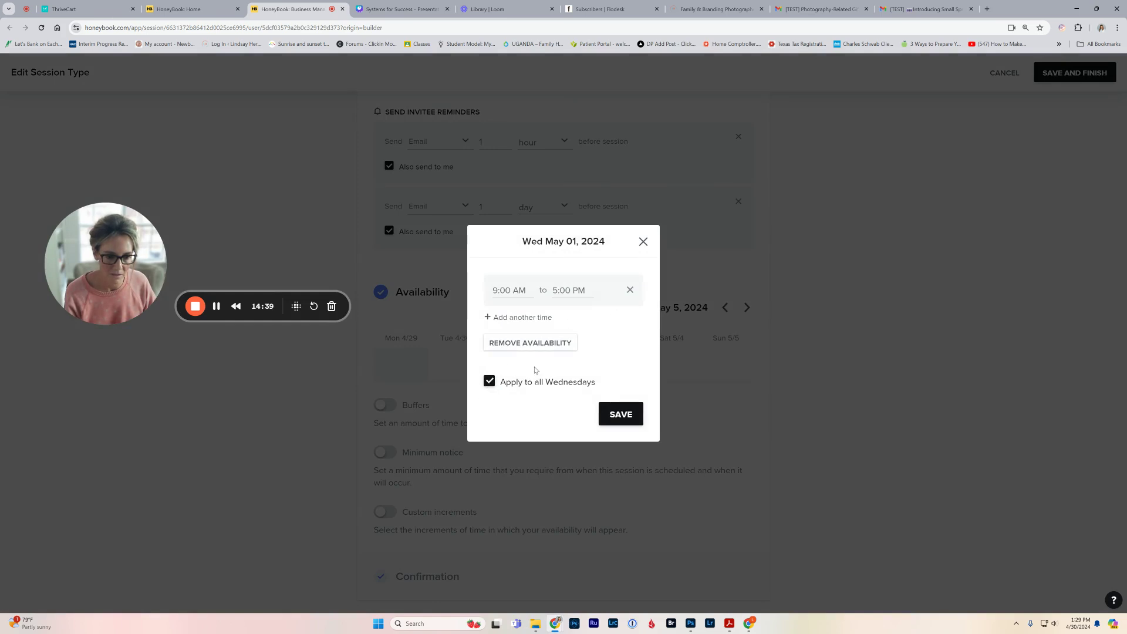
pyautogui.click(627, 415)
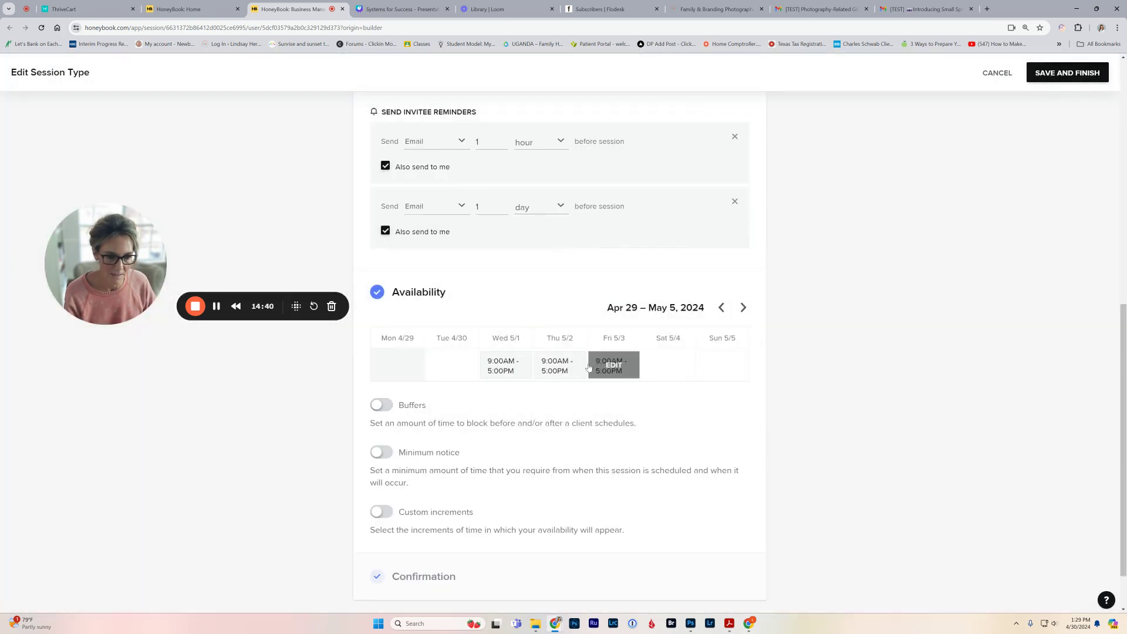
pyautogui.click(503, 369)
pyautogui.click(630, 290)
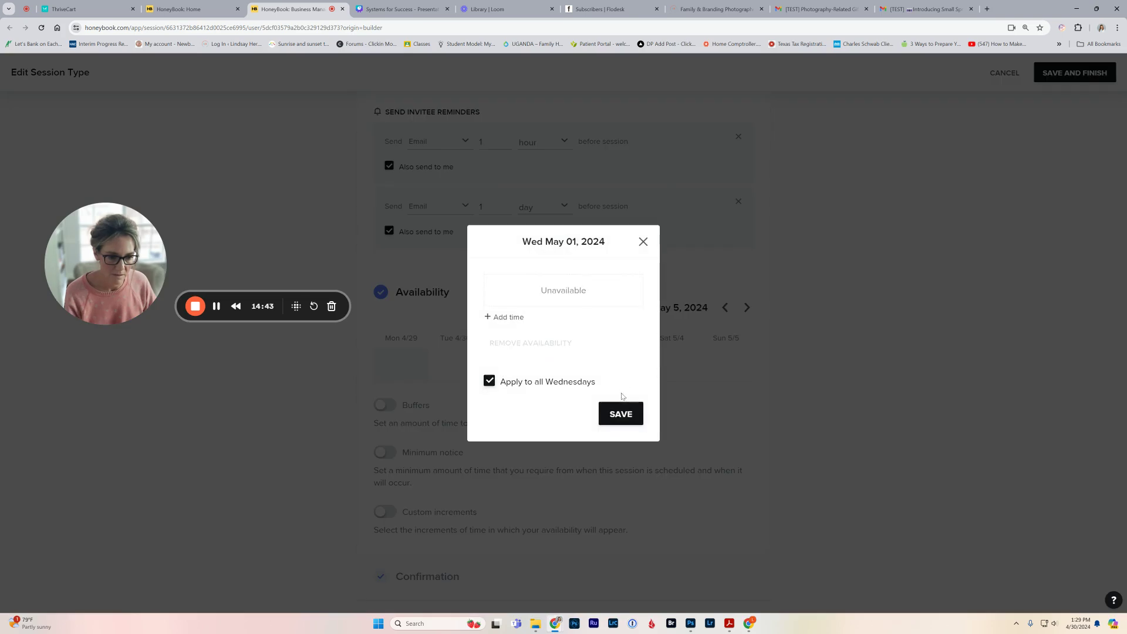
pyautogui.click(622, 415)
pyautogui.click(555, 362)
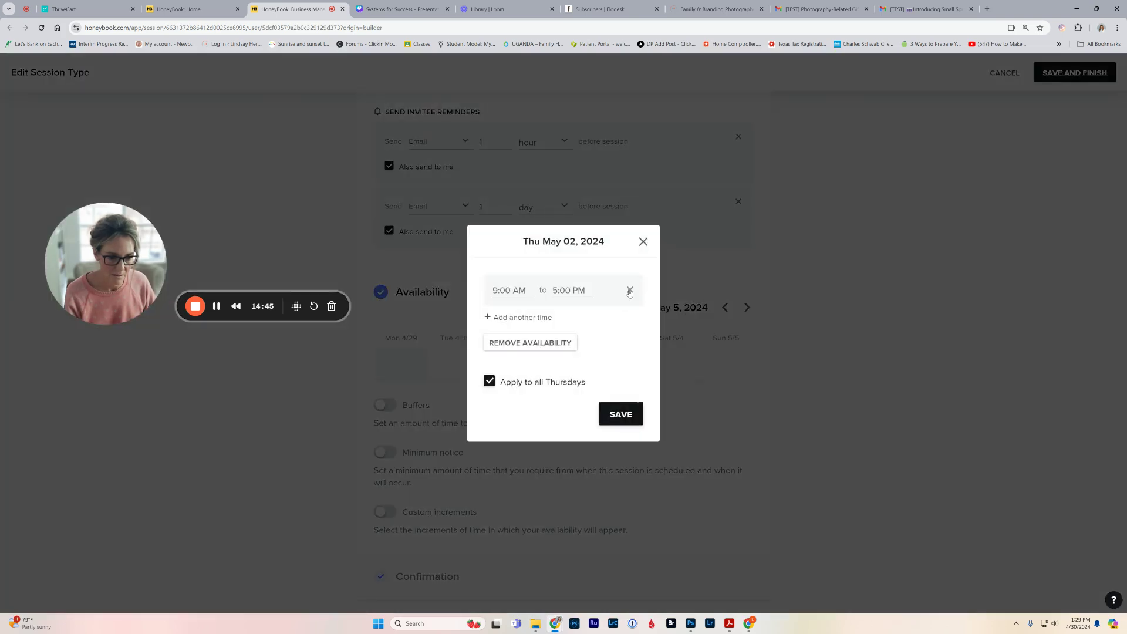
pyautogui.click(630, 290)
pyautogui.click(622, 415)
pyautogui.click(630, 359)
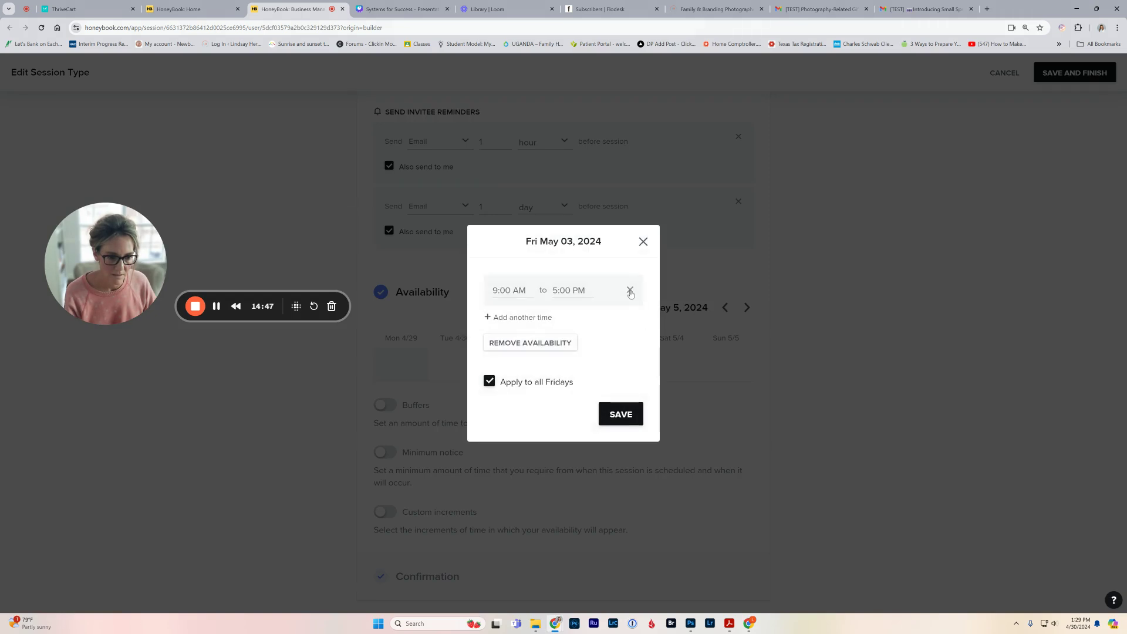
pyautogui.click(630, 290)
pyautogui.click(619, 413)
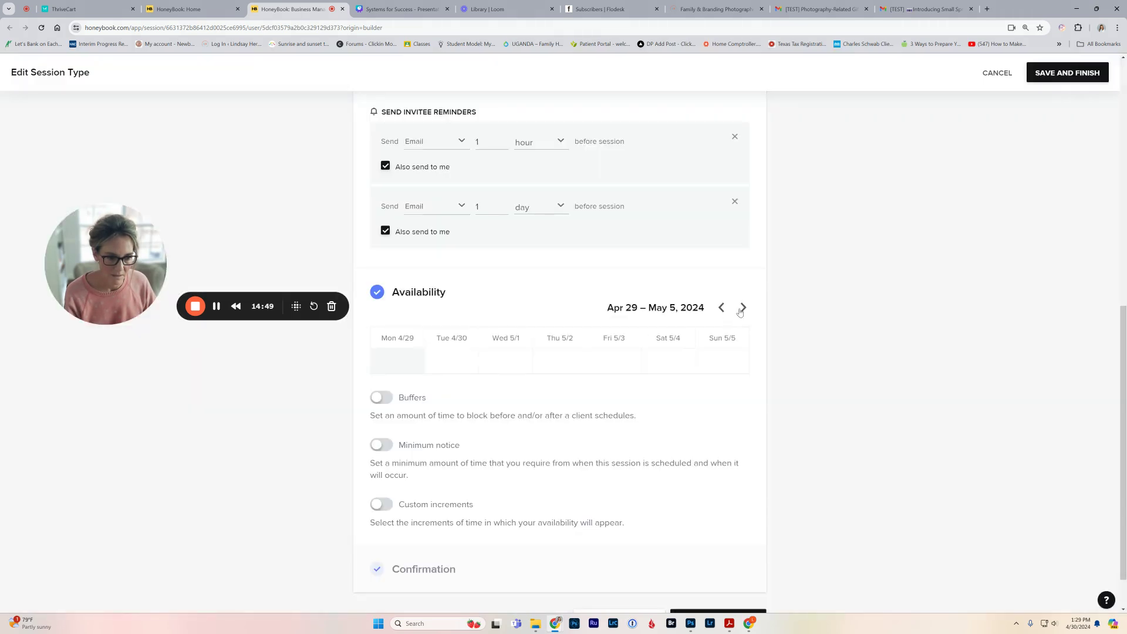
# Check the availability calendar for the weeks through May 20 – 26, 2024, and return to the week of Apr 29 – May 5
pyautogui.click(743, 309)
pyautogui.click(743, 308)
pyautogui.click(743, 308)
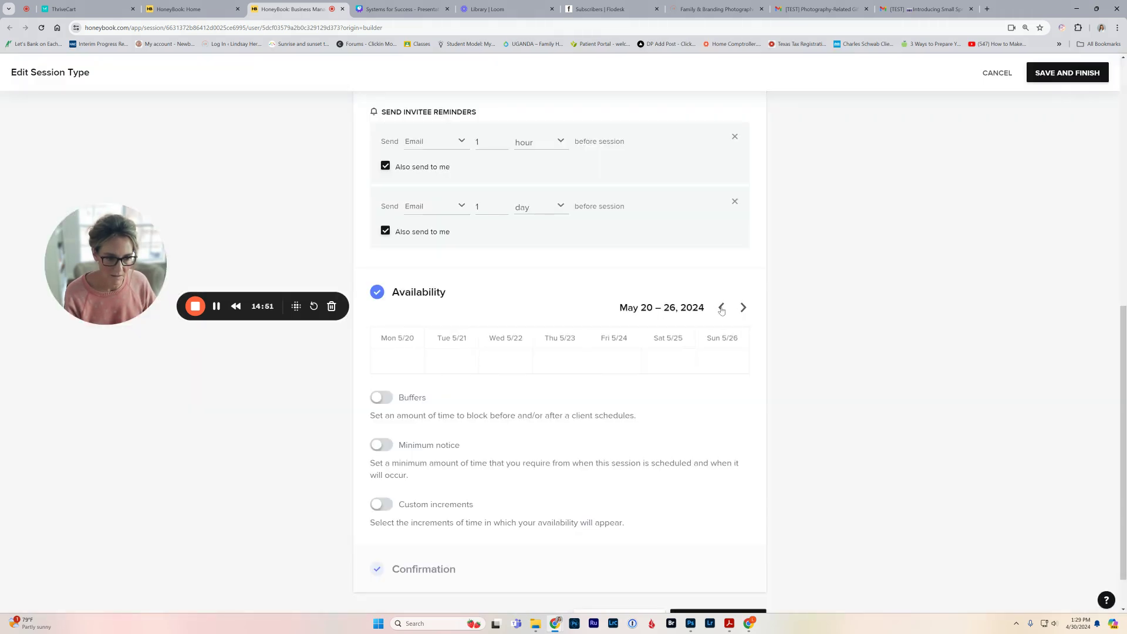
pyautogui.click(721, 309)
pyautogui.click(722, 308)
pyautogui.click(721, 308)
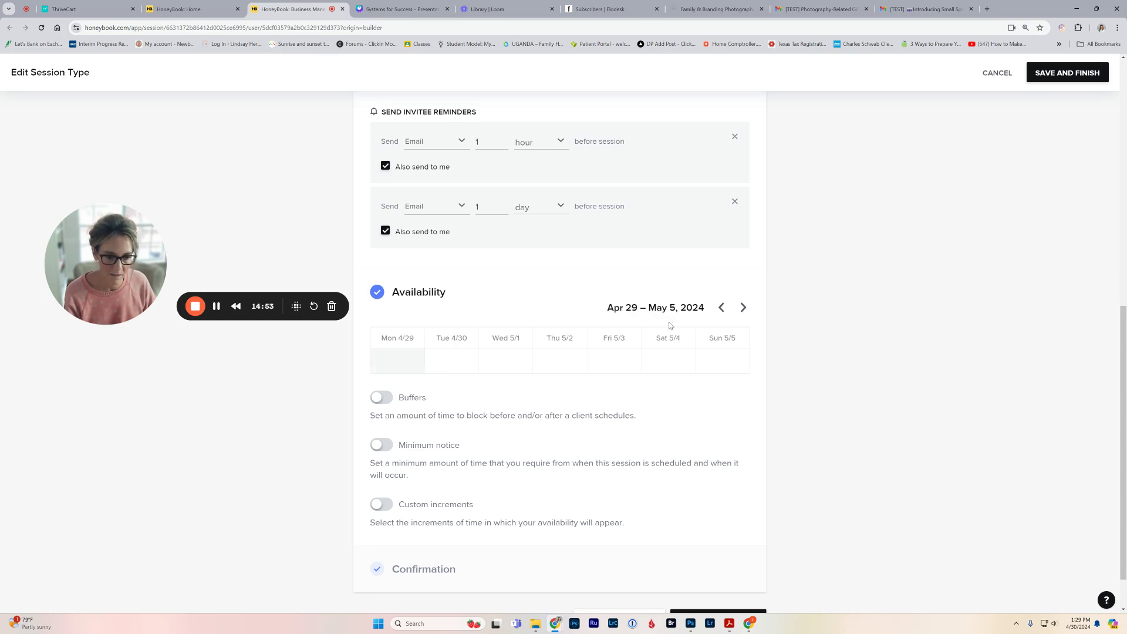
# Advance the availability calendar to the week of May 6 – 12, 2024
pyautogui.click(743, 308)
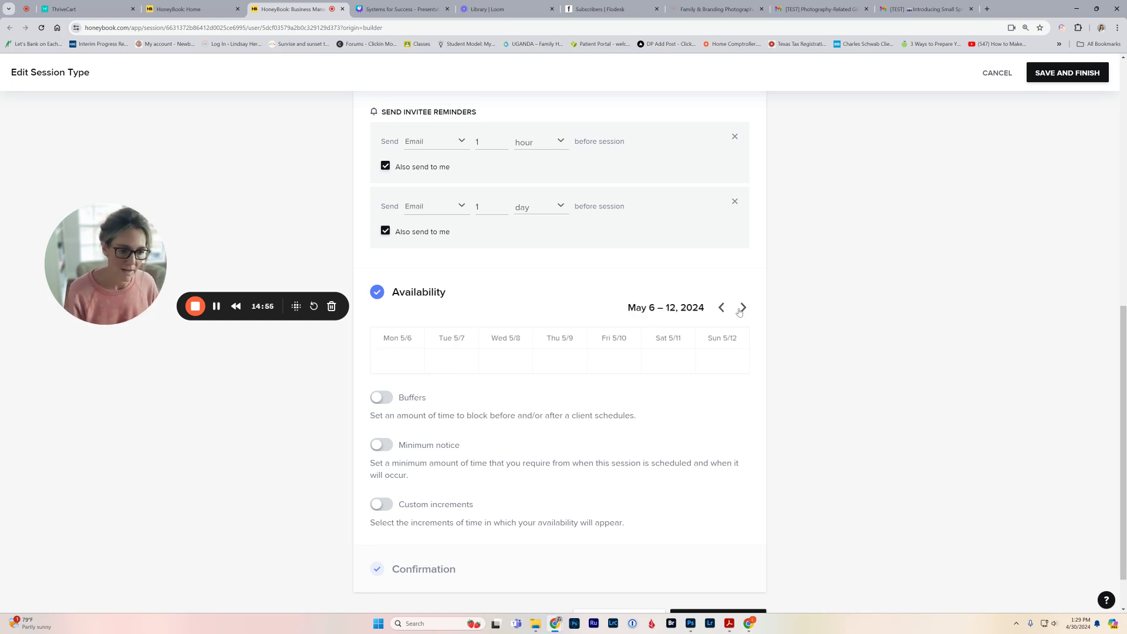
pyautogui.click(663, 362)
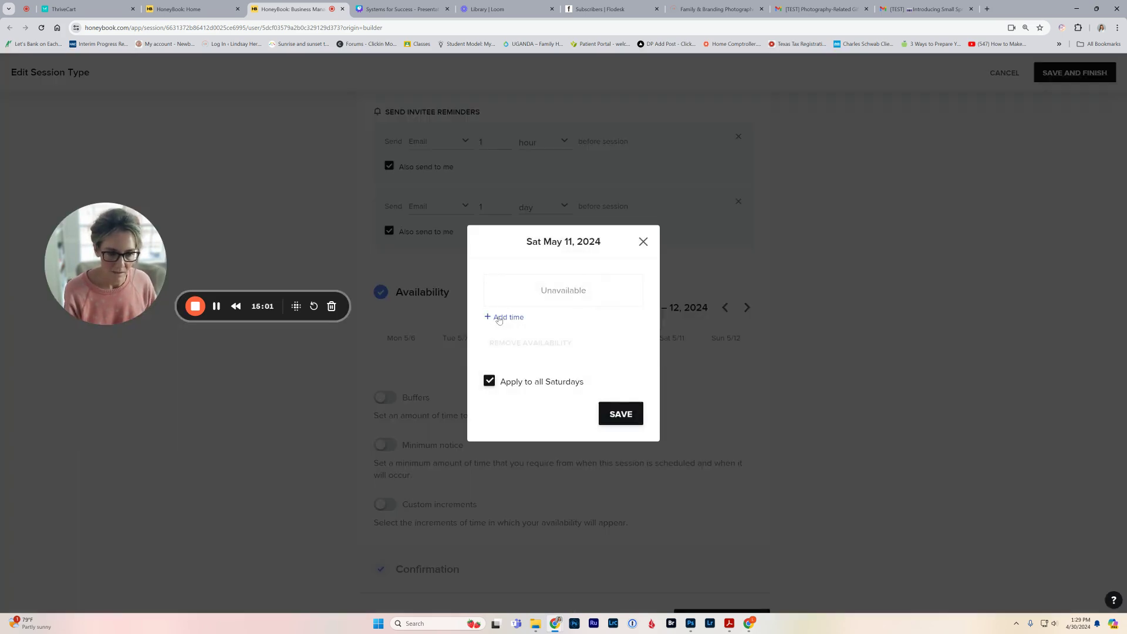
pyautogui.click(497, 317)
pyautogui.click(513, 291)
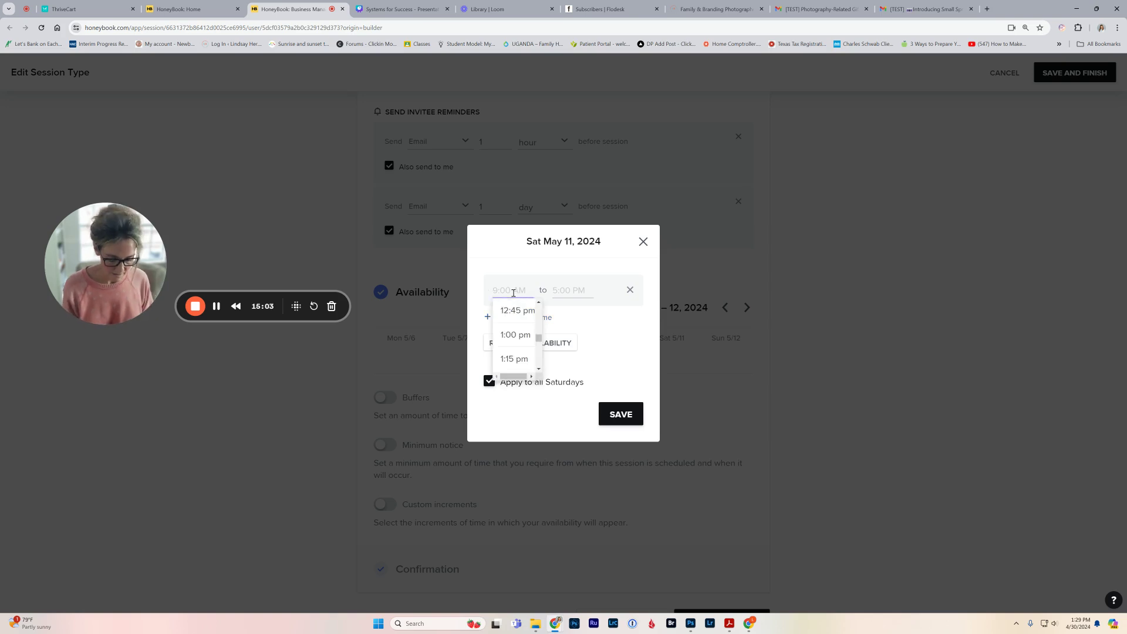
pyautogui.write('5:00')
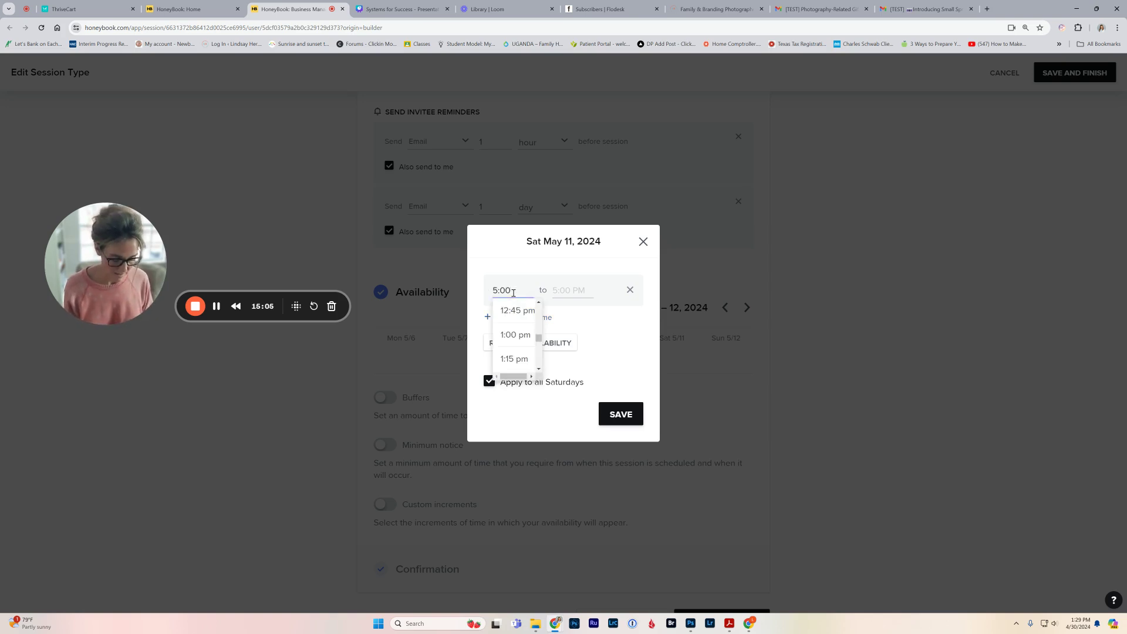
pyautogui.write(' pm')
pyautogui.click(567, 292)
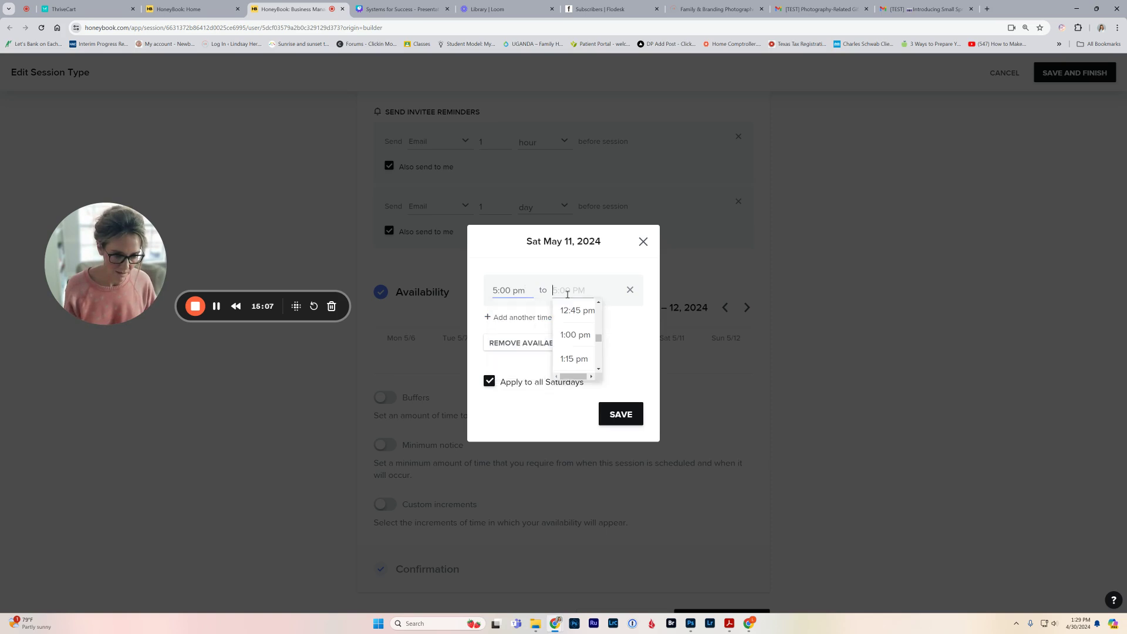
pyautogui.write('7:00 p')
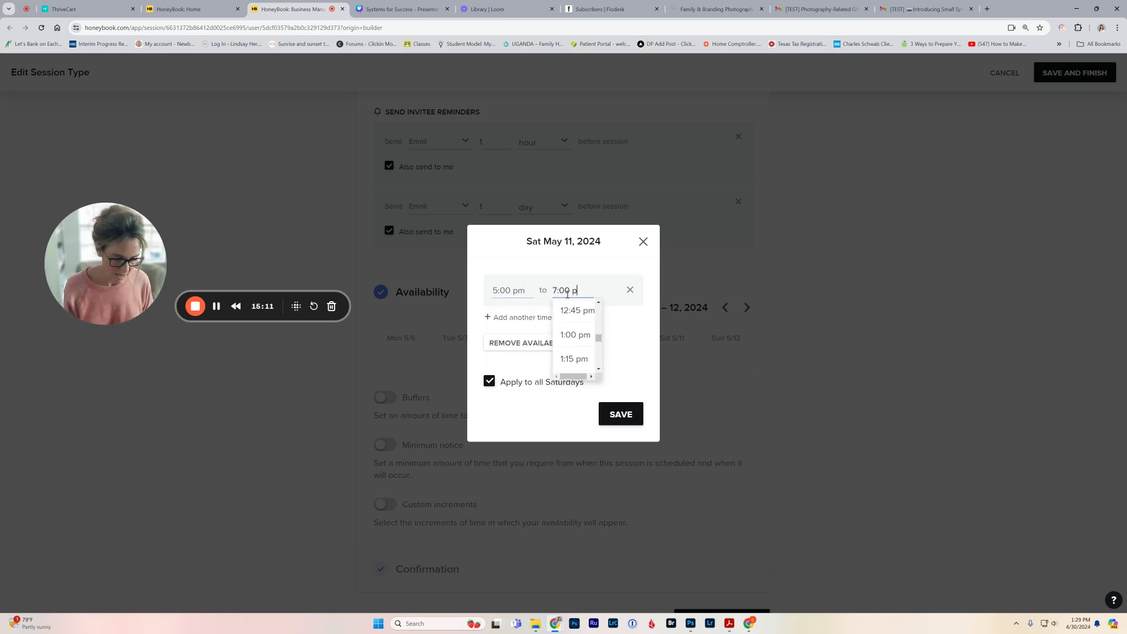
pyautogui.write('m')
pyautogui.click(617, 324)
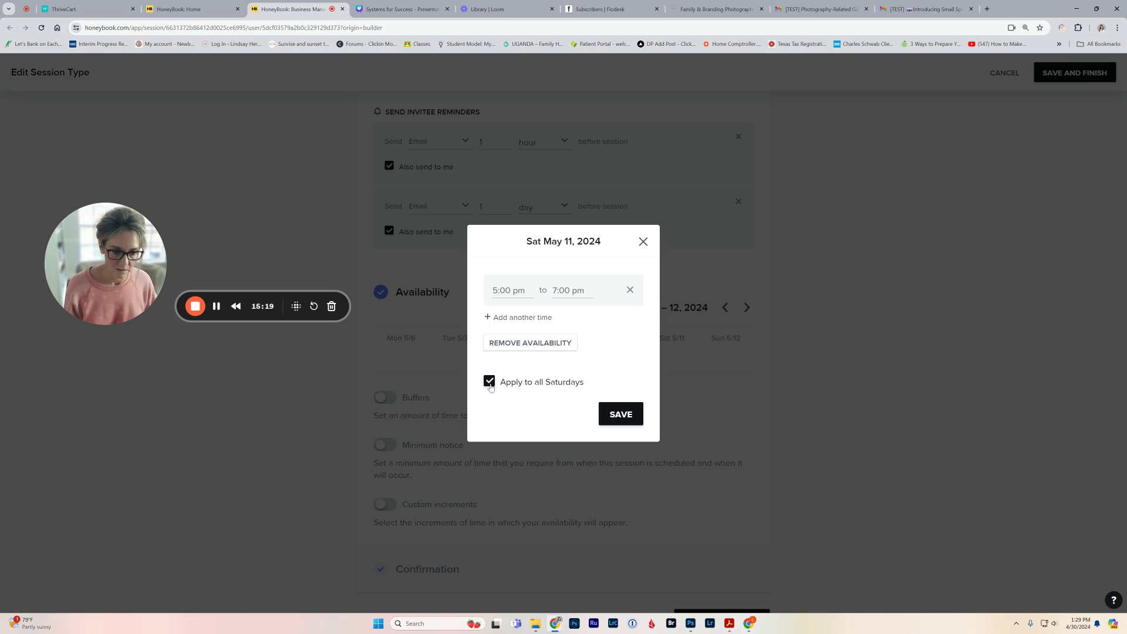
pyautogui.click(646, 243)
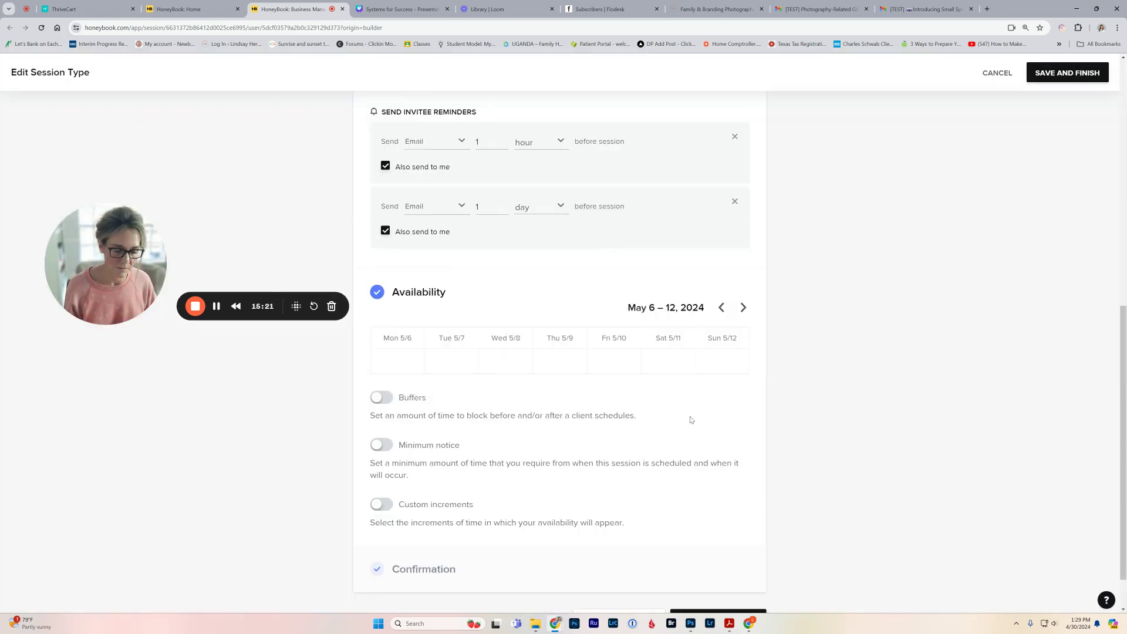
# Add availability from 5:00 pm to 7:00 pm on Sat May 11, 2024 only, without applying it to all Saturdays, and save it
pyautogui.click(671, 366)
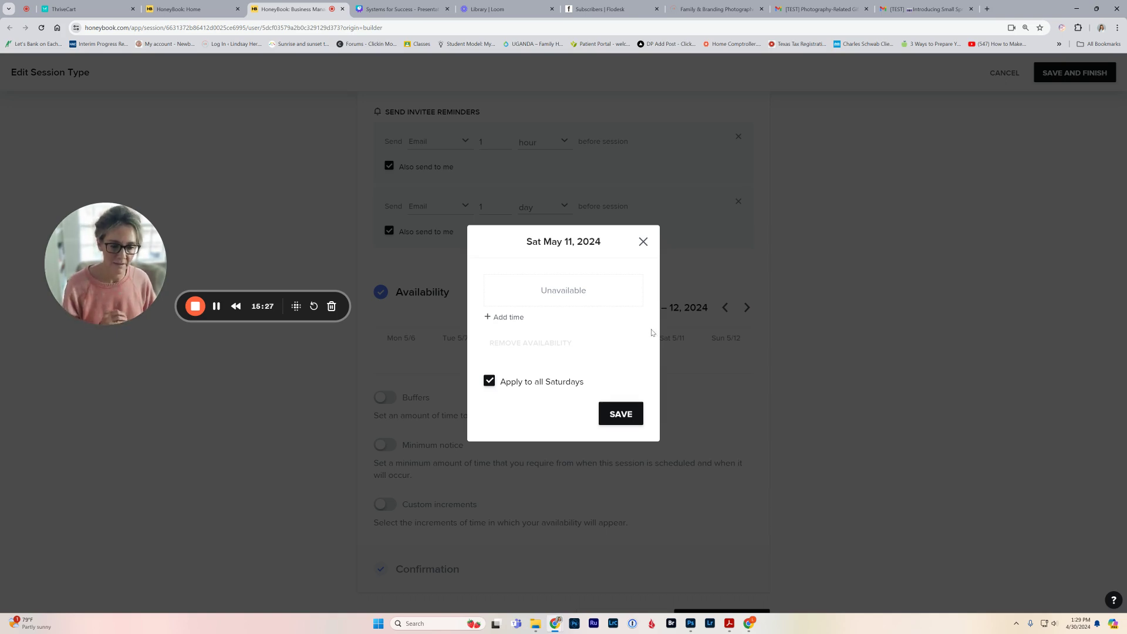
pyautogui.click(491, 387)
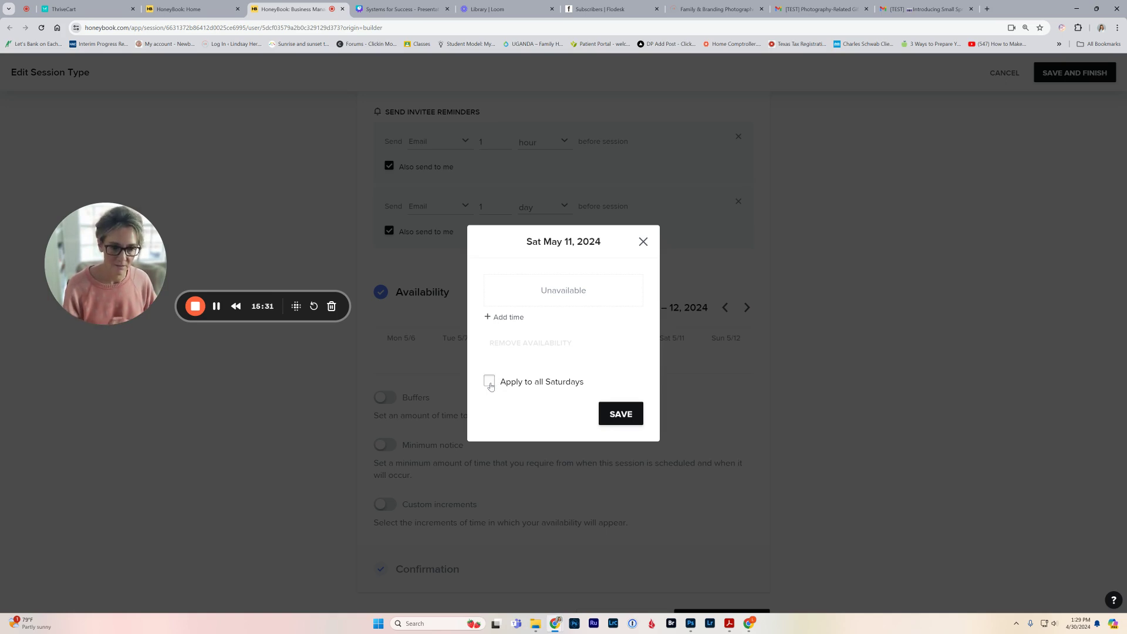
pyautogui.click(573, 297)
pyautogui.click(512, 291)
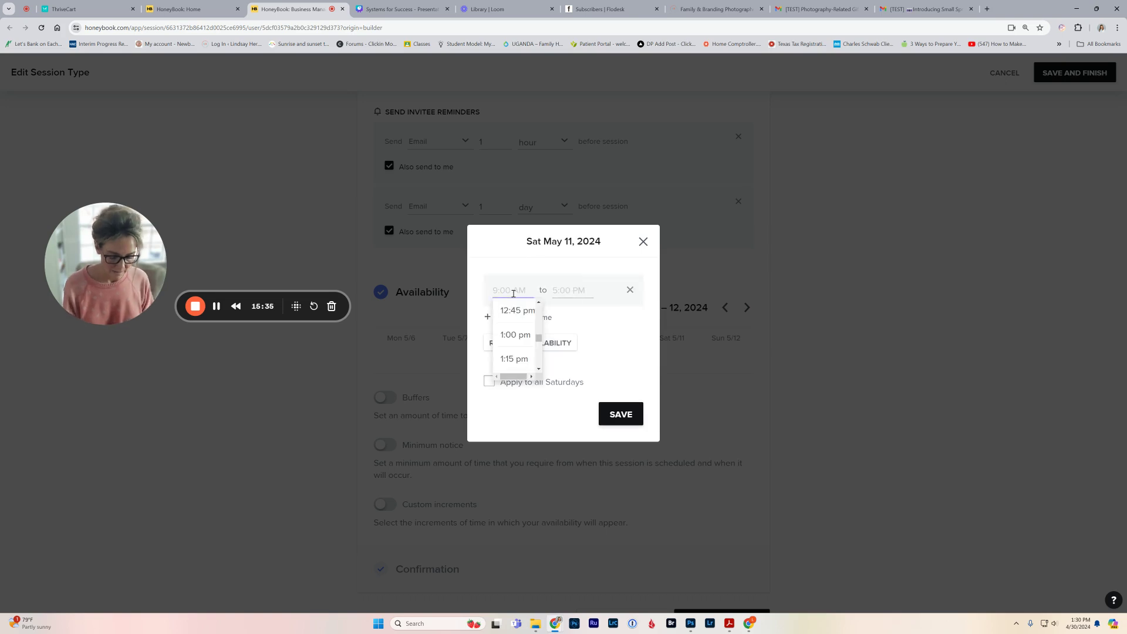
pyautogui.write('5:00')
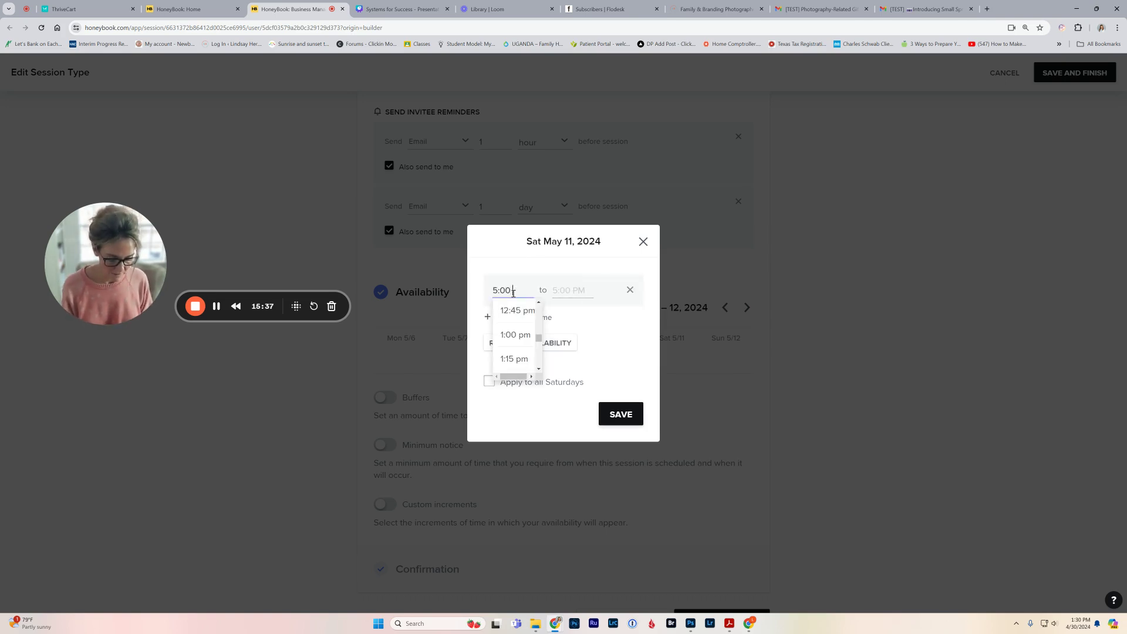
pyautogui.write(' pm')
pyautogui.click(562, 288)
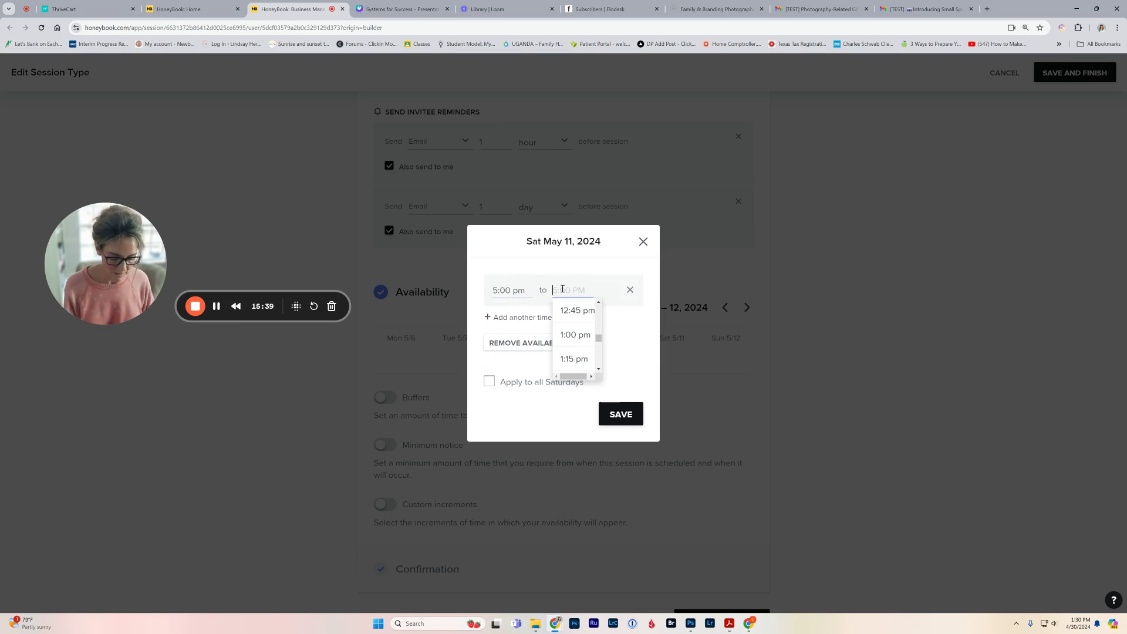
pyautogui.write('7:00 pm')
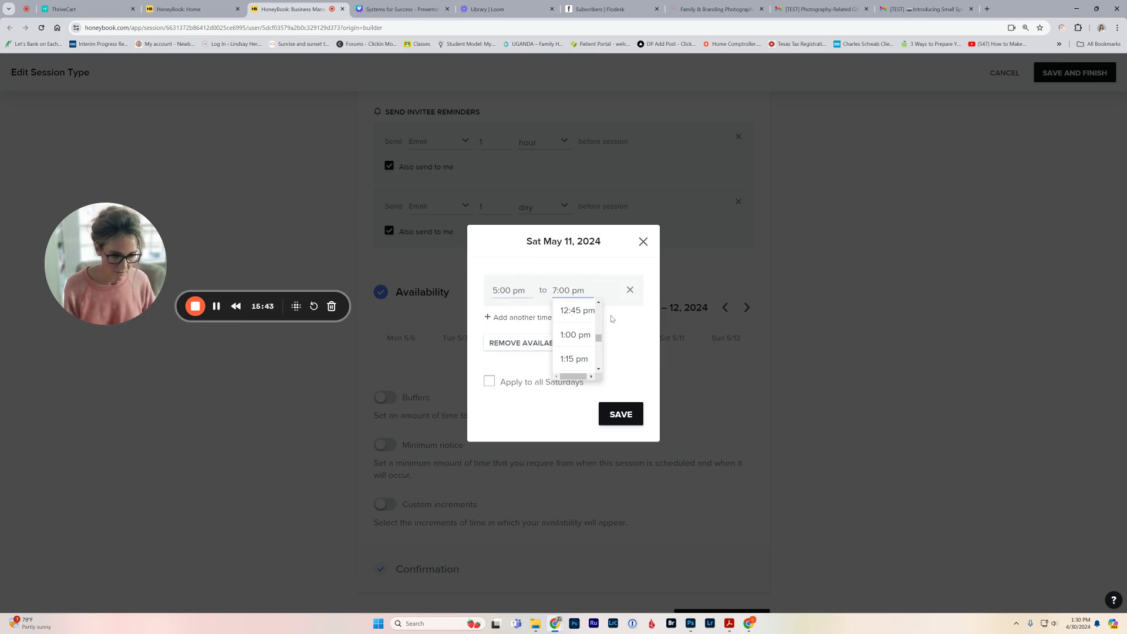
pyautogui.click(611, 319)
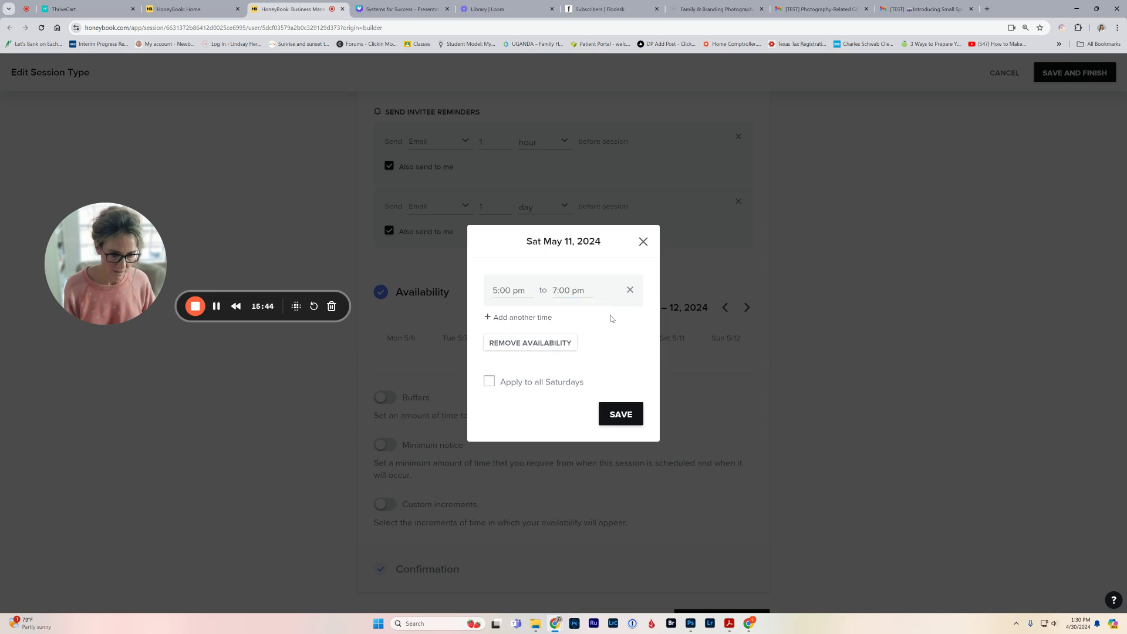
pyautogui.click(626, 414)
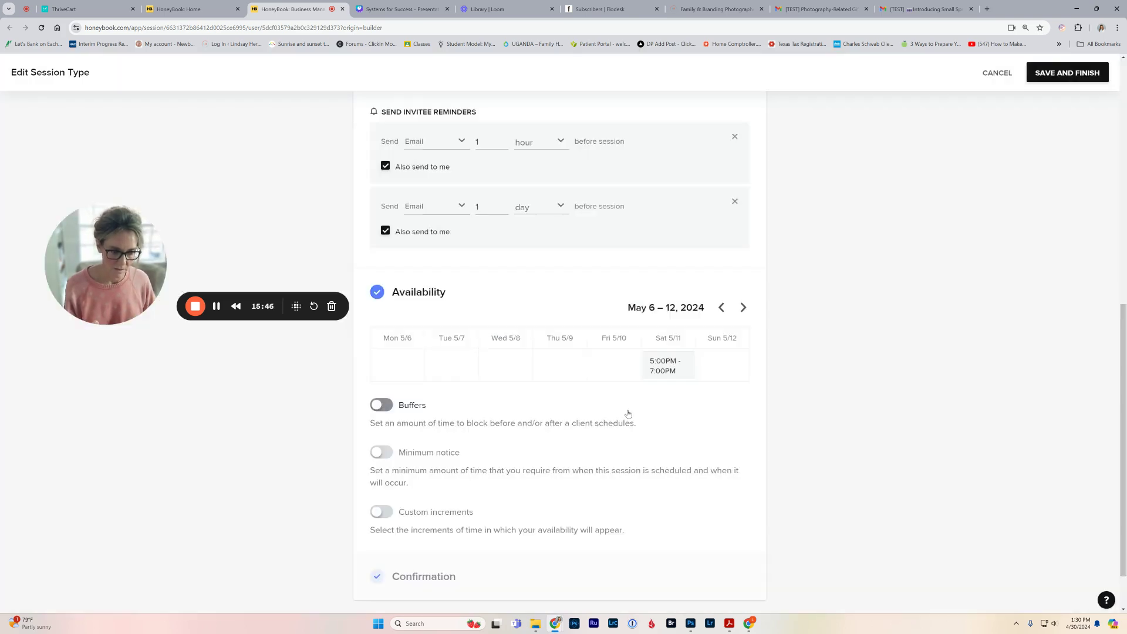
# Check the availability calendar for the weeks after May 6 – 12, return to that week, and review the hours of Sat May 11
pyautogui.click(745, 310)
pyautogui.click(745, 310)
pyautogui.click(745, 311)
pyautogui.click(723, 311)
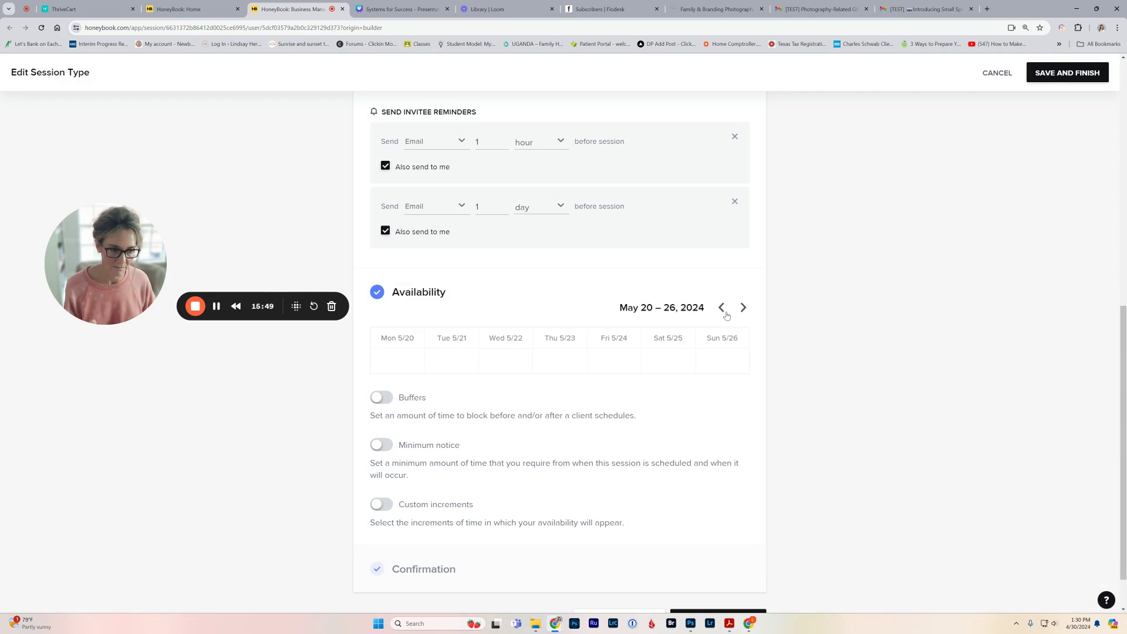
pyautogui.click(723, 312)
pyautogui.click(725, 313)
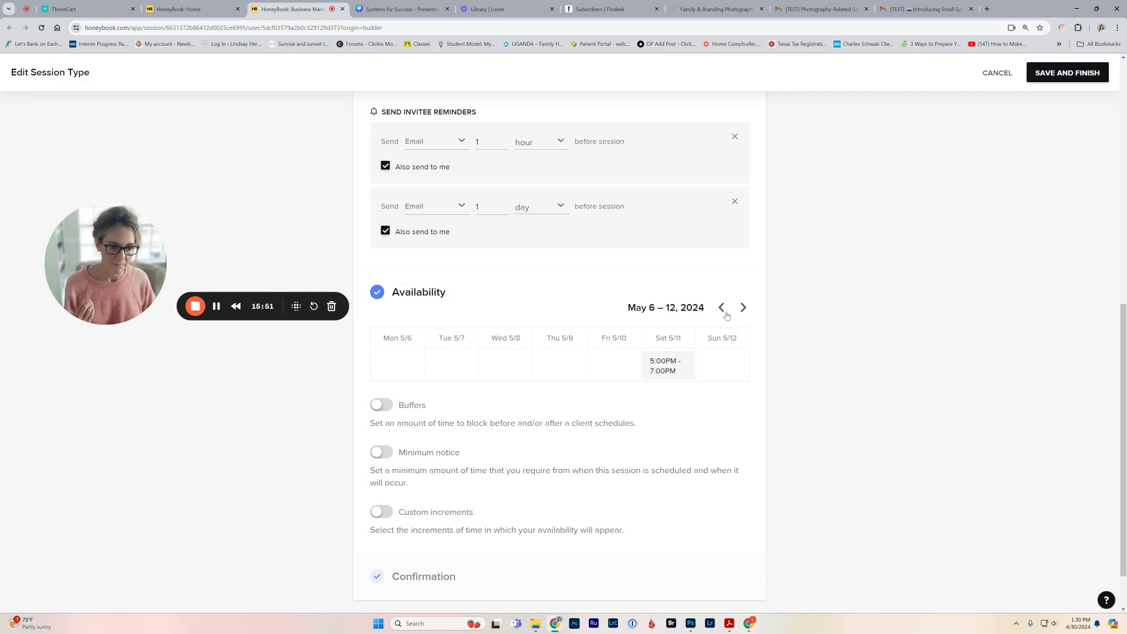
pyautogui.click(668, 365)
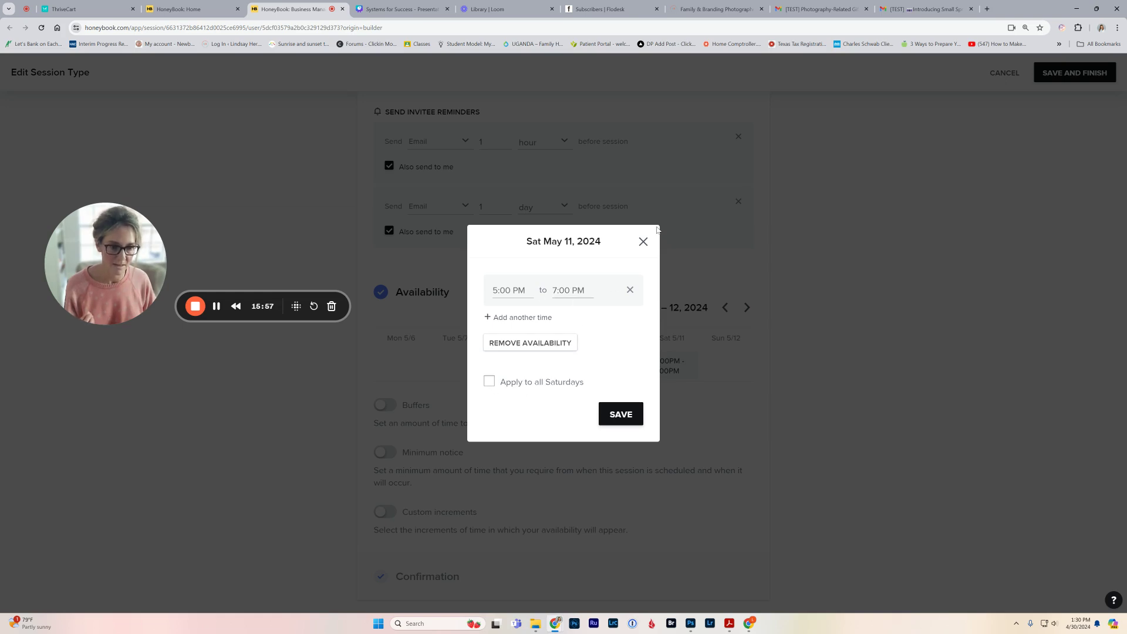
pyautogui.click(643, 242)
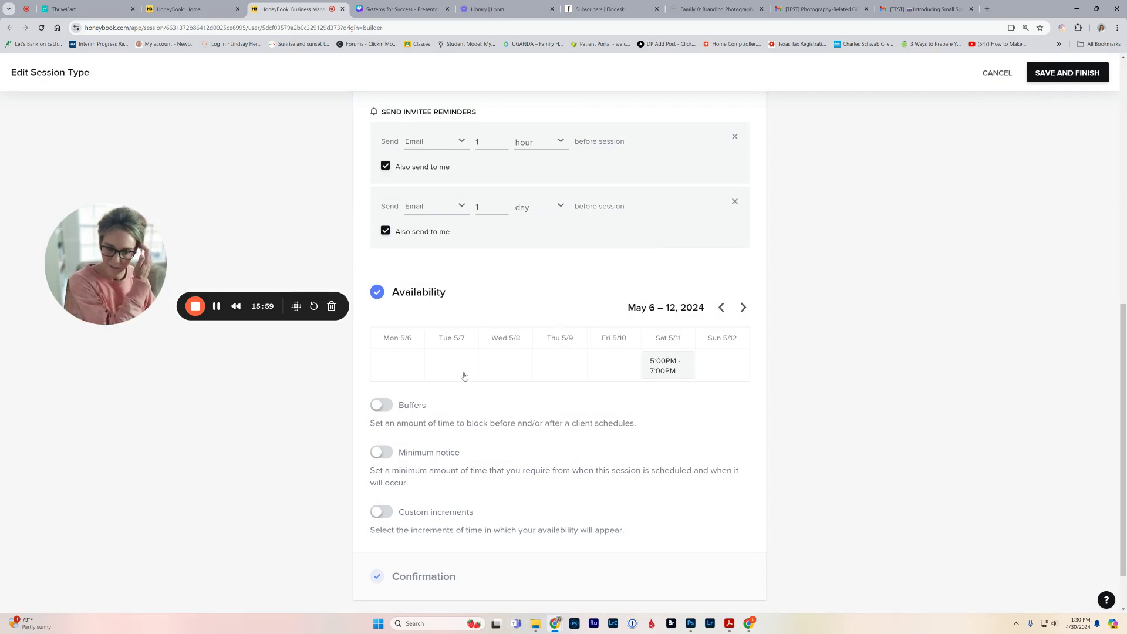
# Turn on buffers, remove the before-session buffer, try 5 minutes for the after-session buffer, and clear its duration
pyautogui.click(378, 409)
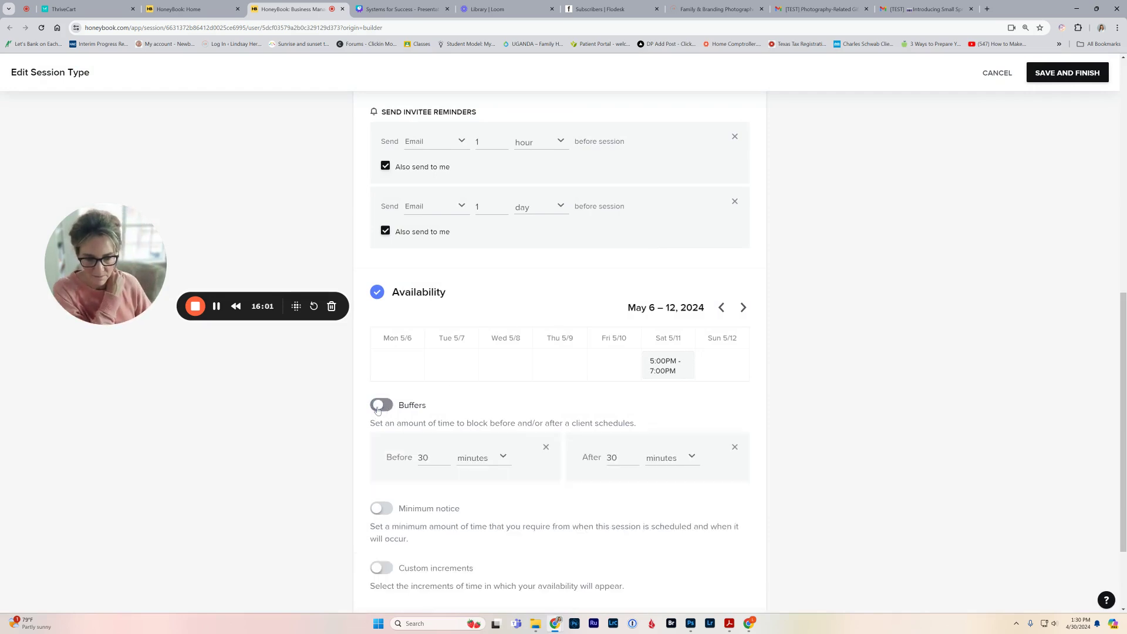
pyautogui.click(546, 448)
pyautogui.moveTo(624, 457); pyautogui.dragTo(589, 456)
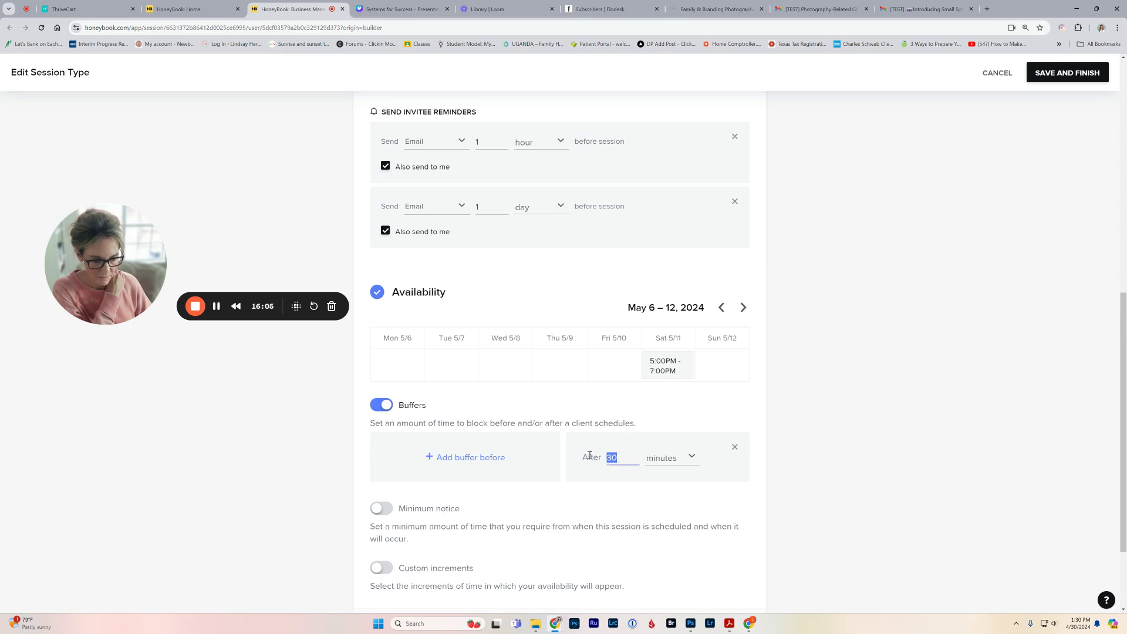
pyautogui.write('5')
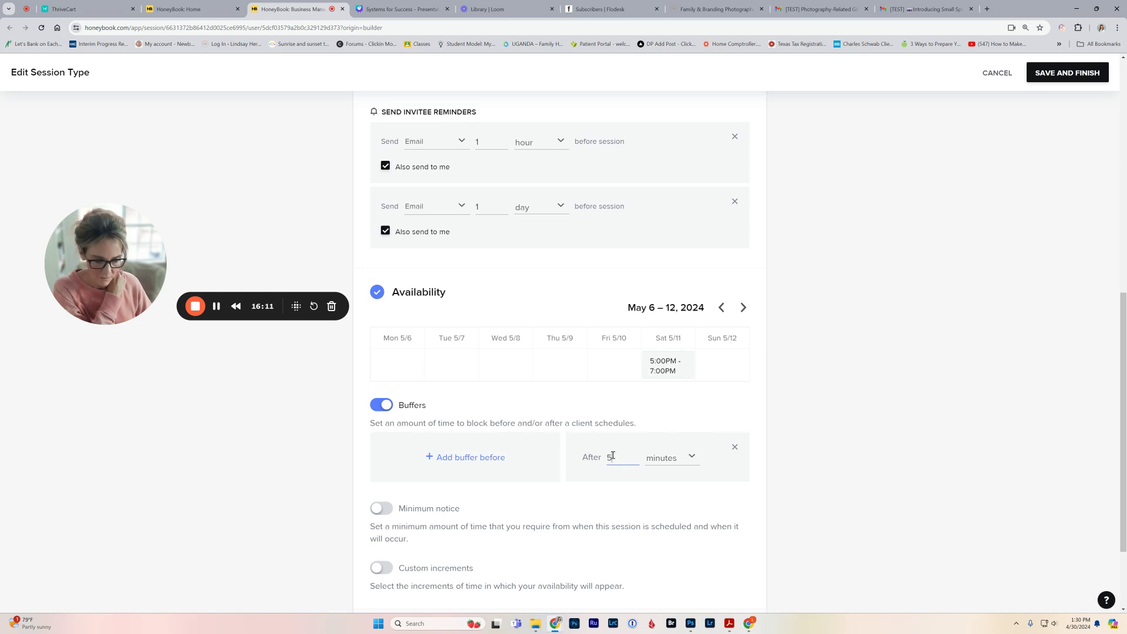
pyautogui.moveTo(613, 456); pyautogui.dragTo(607, 458)
pyautogui.press('BackSpace')
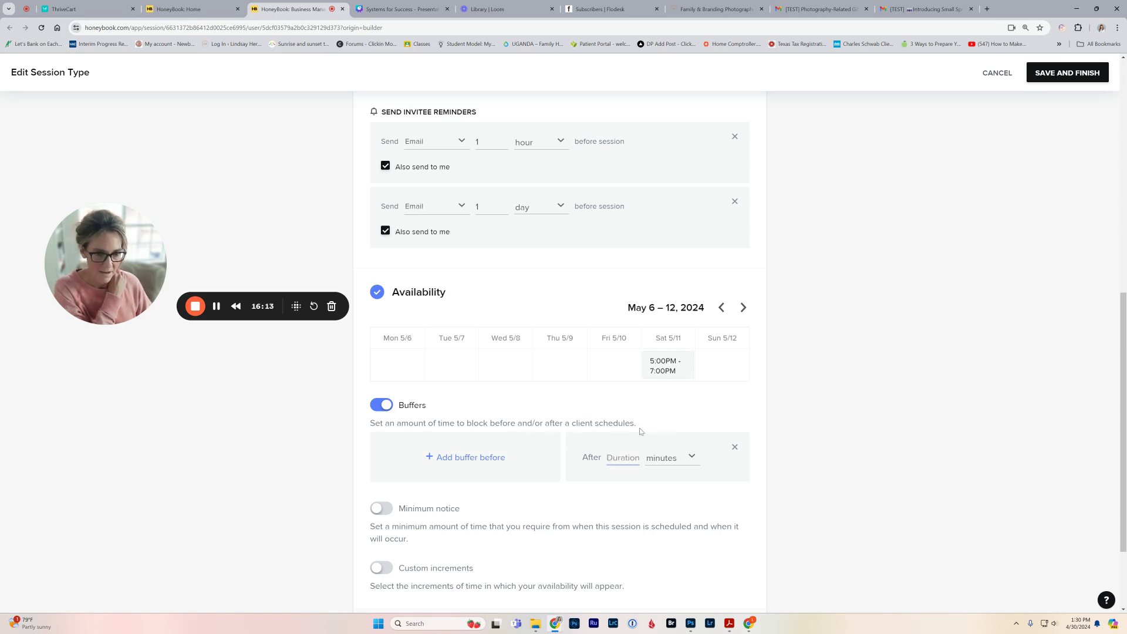
pyautogui.scroll(7, 641, 432)
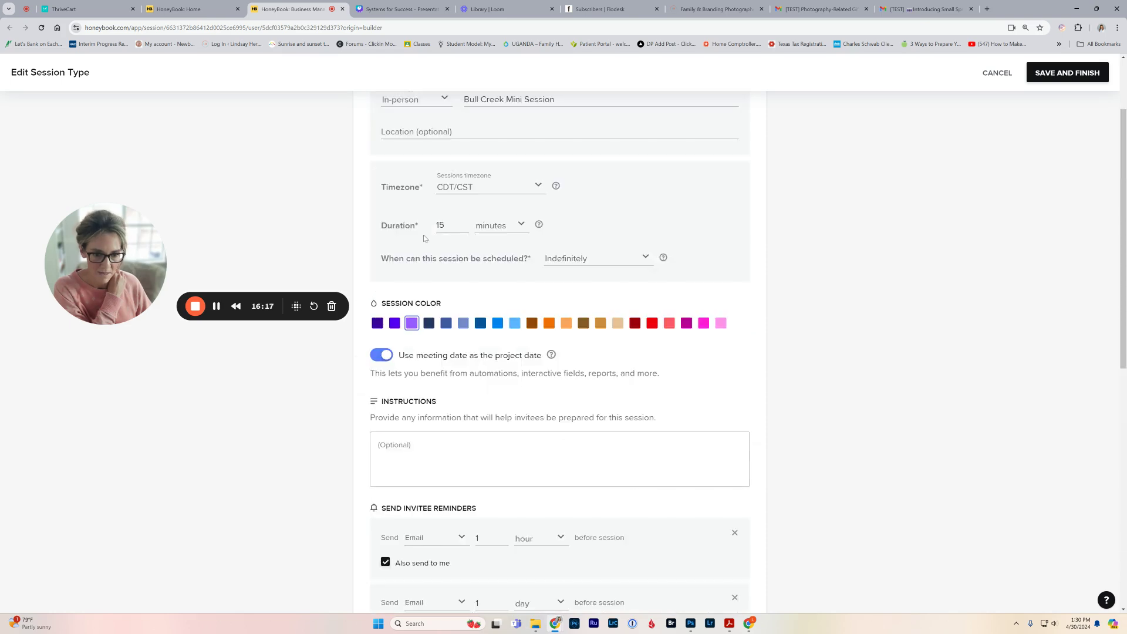
pyautogui.scroll(-7, 536, 437)
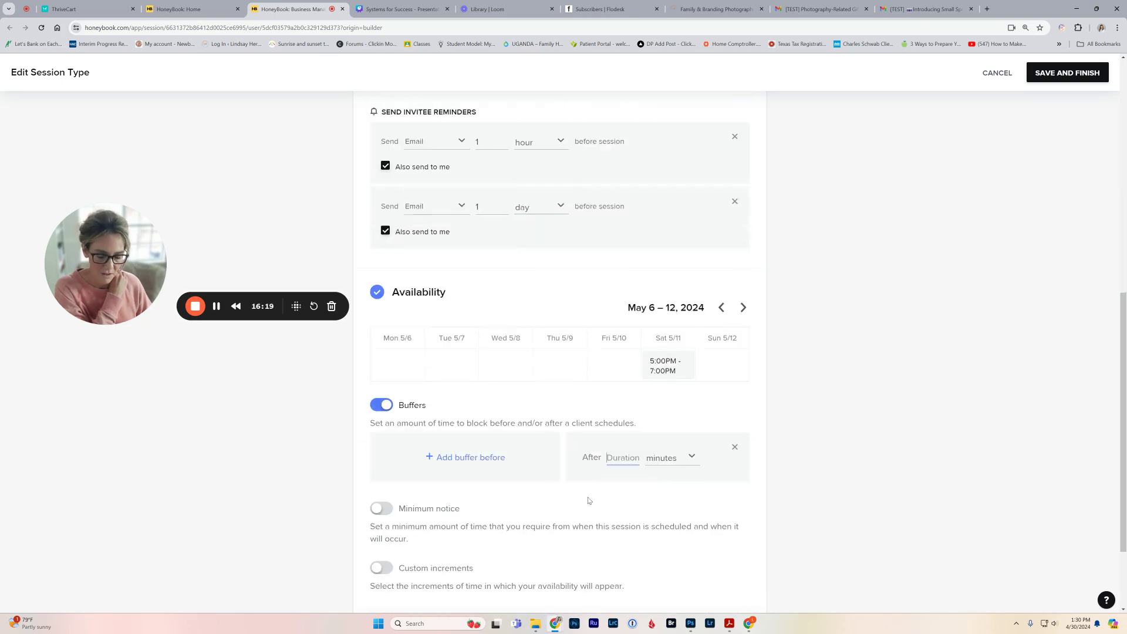
pyautogui.click(594, 508)
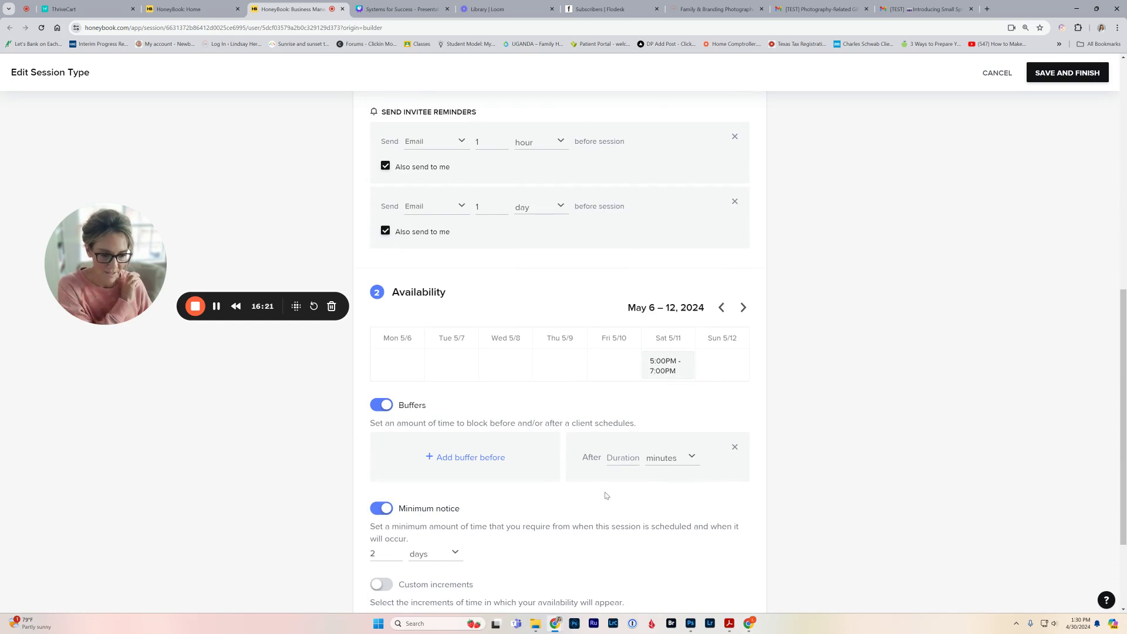
pyautogui.scroll(-2, 580, 478)
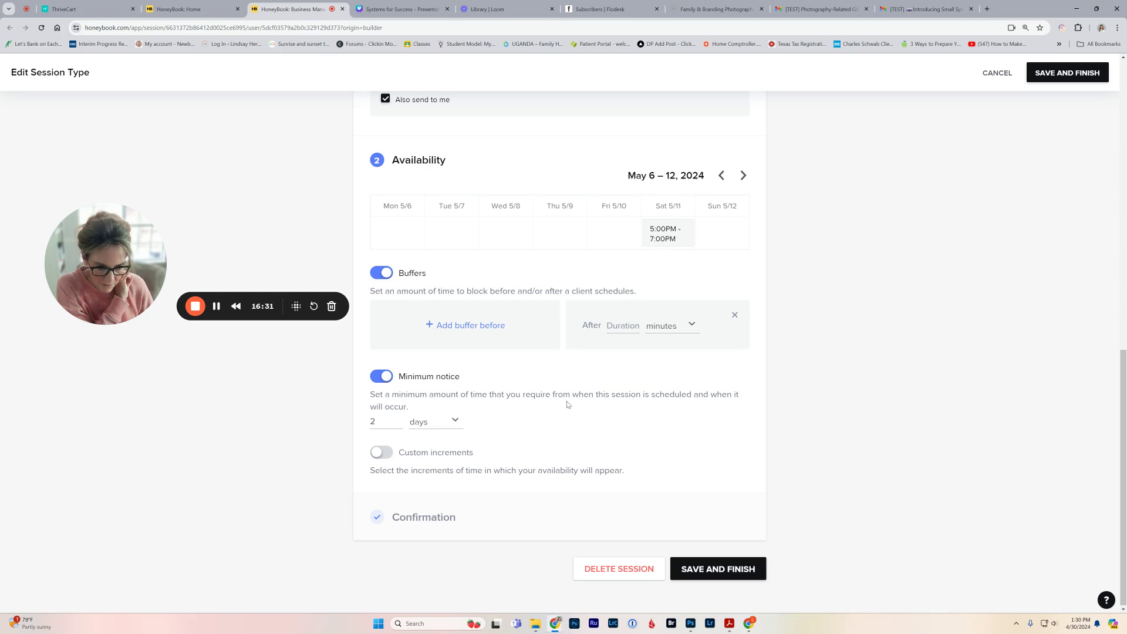
pyautogui.click(385, 377)
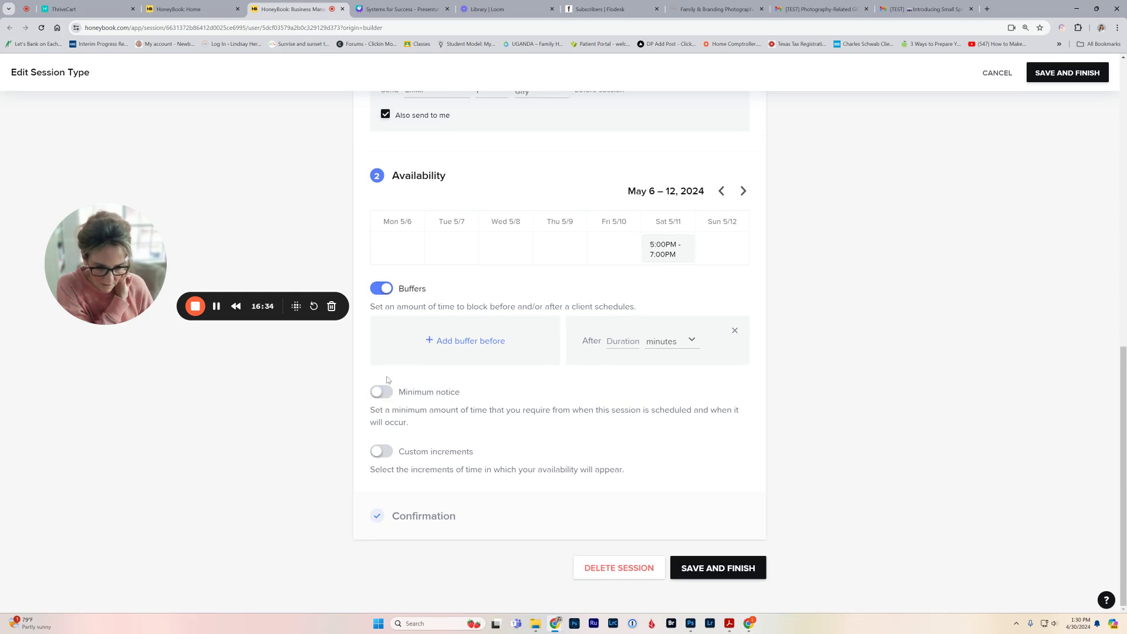
# Turn on custom increments for the session's availability and set them to 15 minutes
pyautogui.click(379, 453)
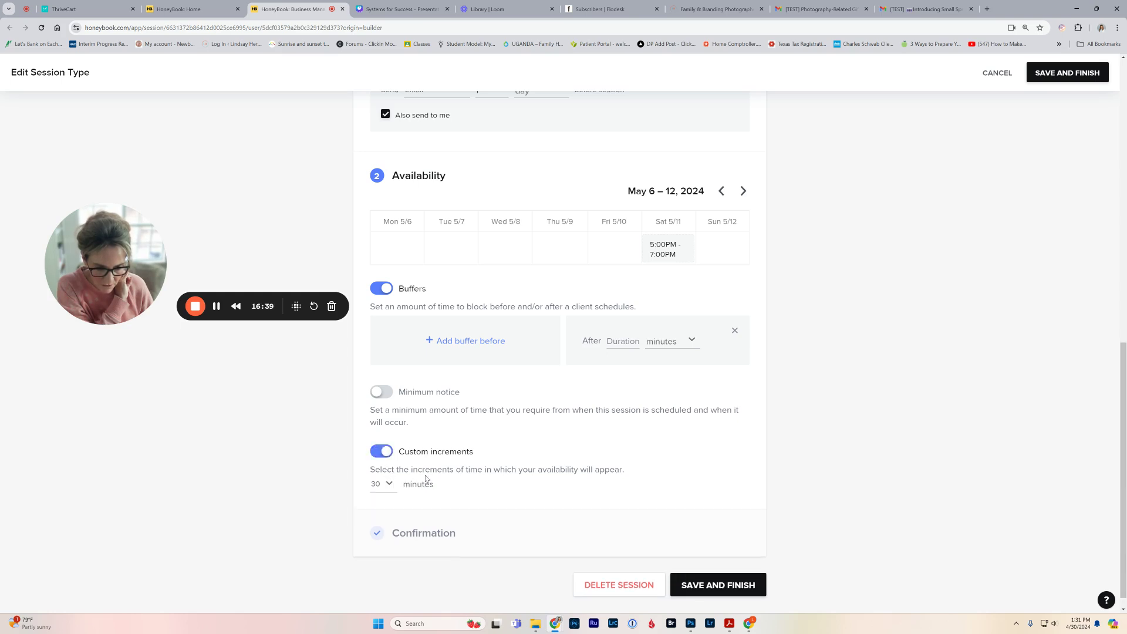
pyautogui.click(388, 484)
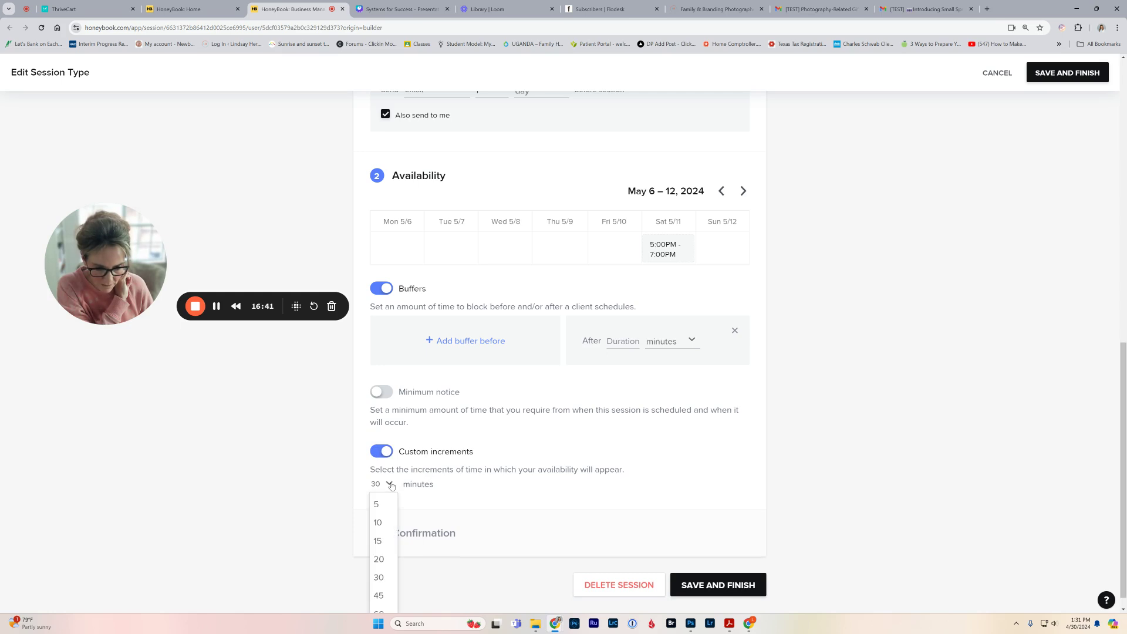
pyautogui.click(380, 541)
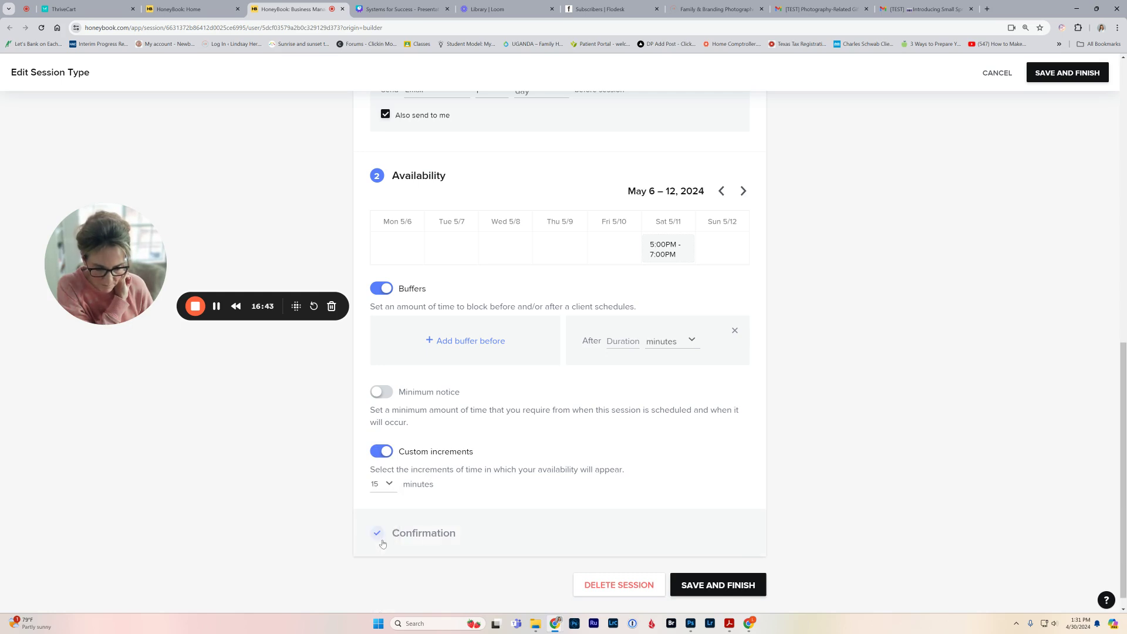
# Remove the empty after-session buffer, then save and finish the session type
pyautogui.click(728, 586)
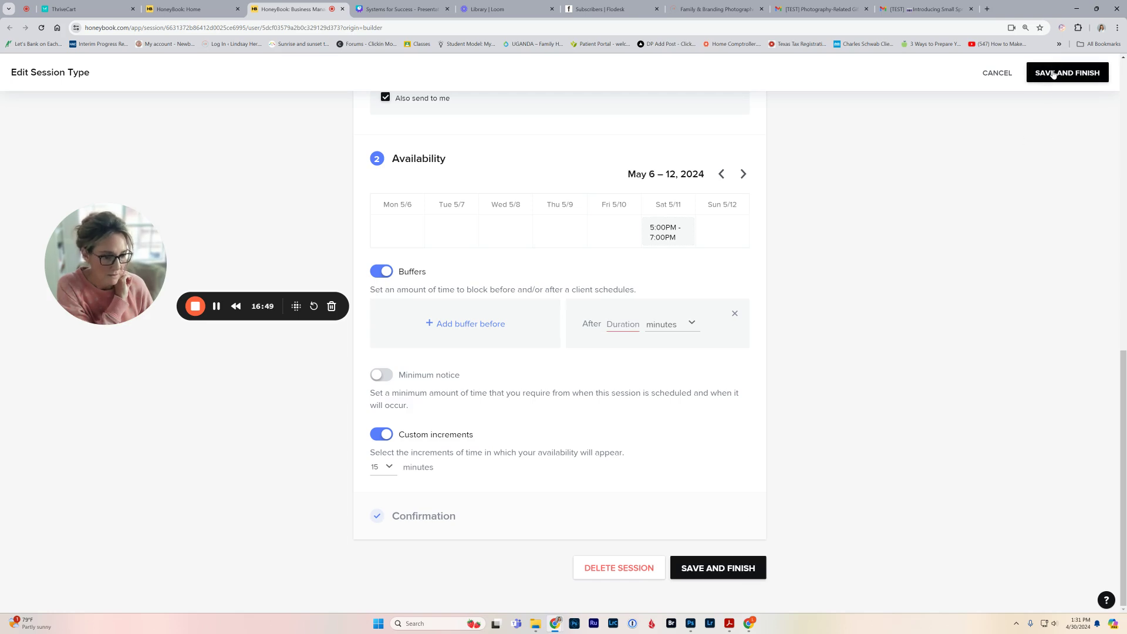
pyautogui.click(735, 315)
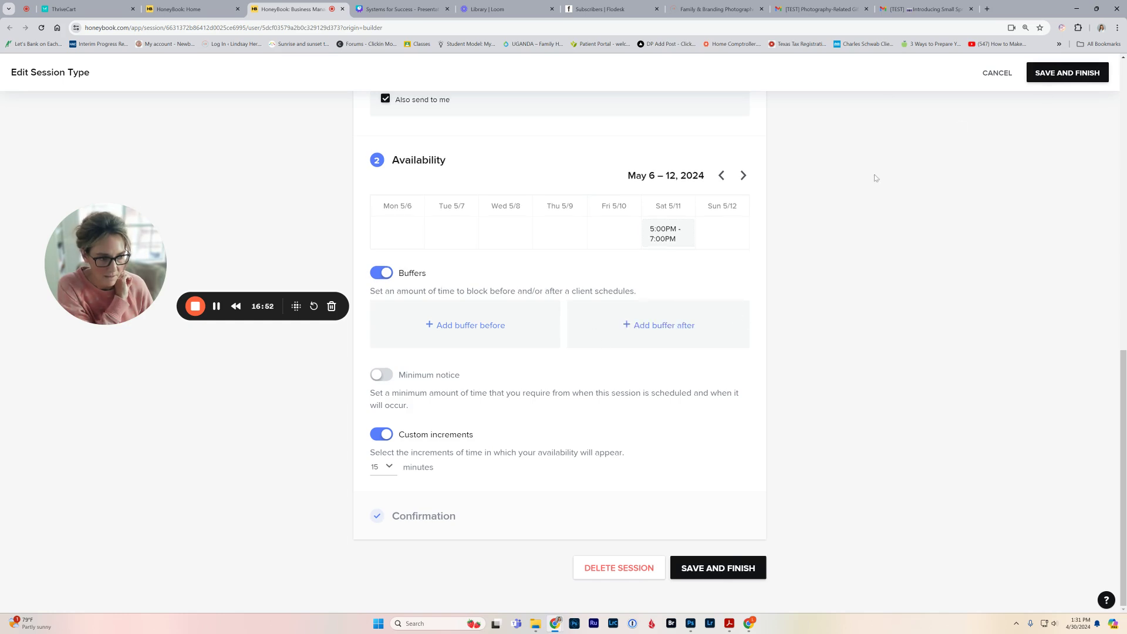
pyautogui.click(1062, 72)
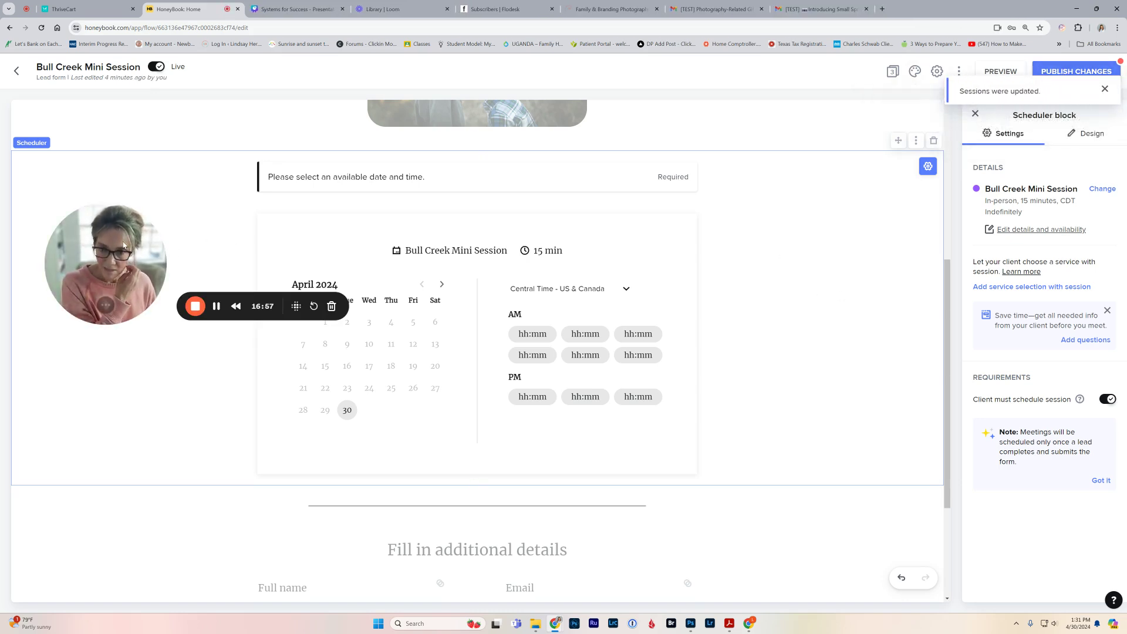
pyautogui.moveTo(139, 247); pyautogui.dragTo(126, 179)
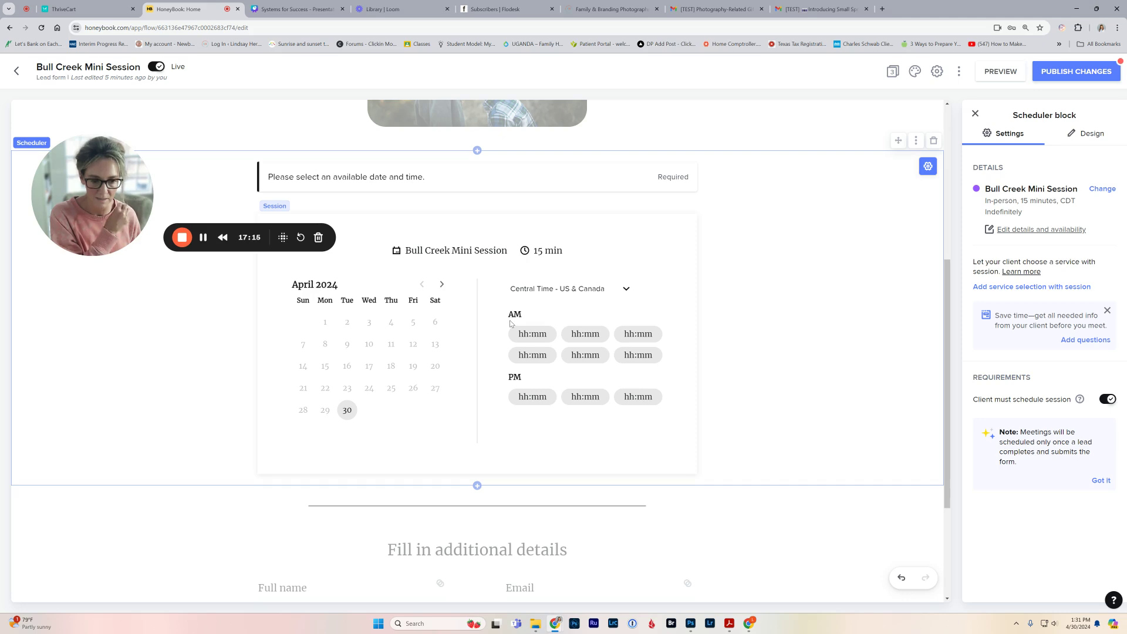
pyautogui.scroll(-3, 511, 323)
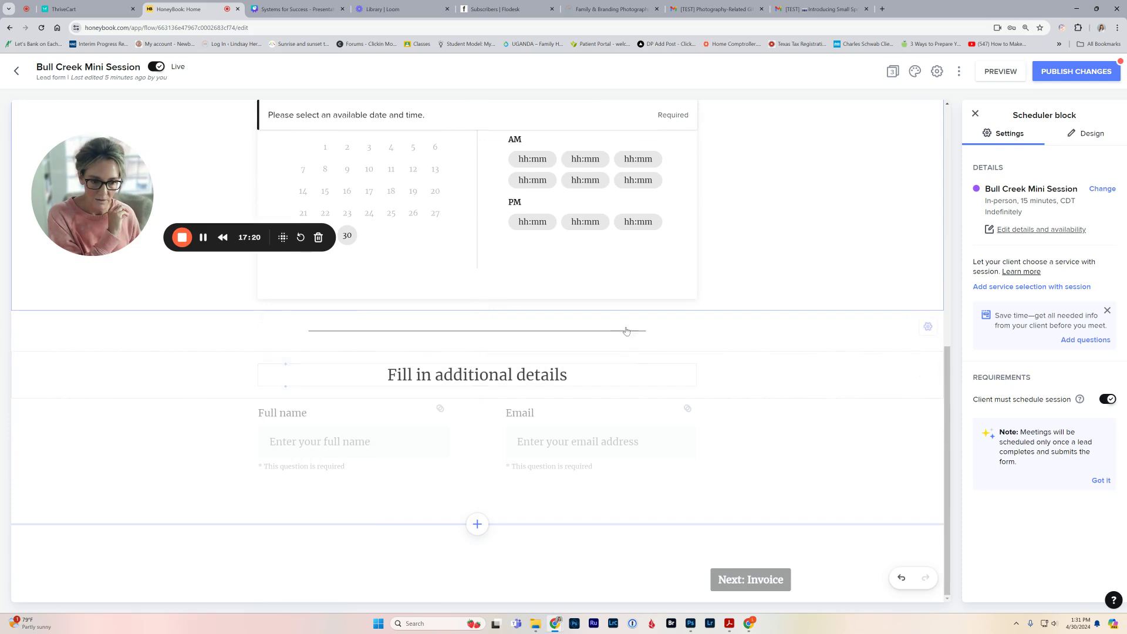
pyautogui.click(728, 338)
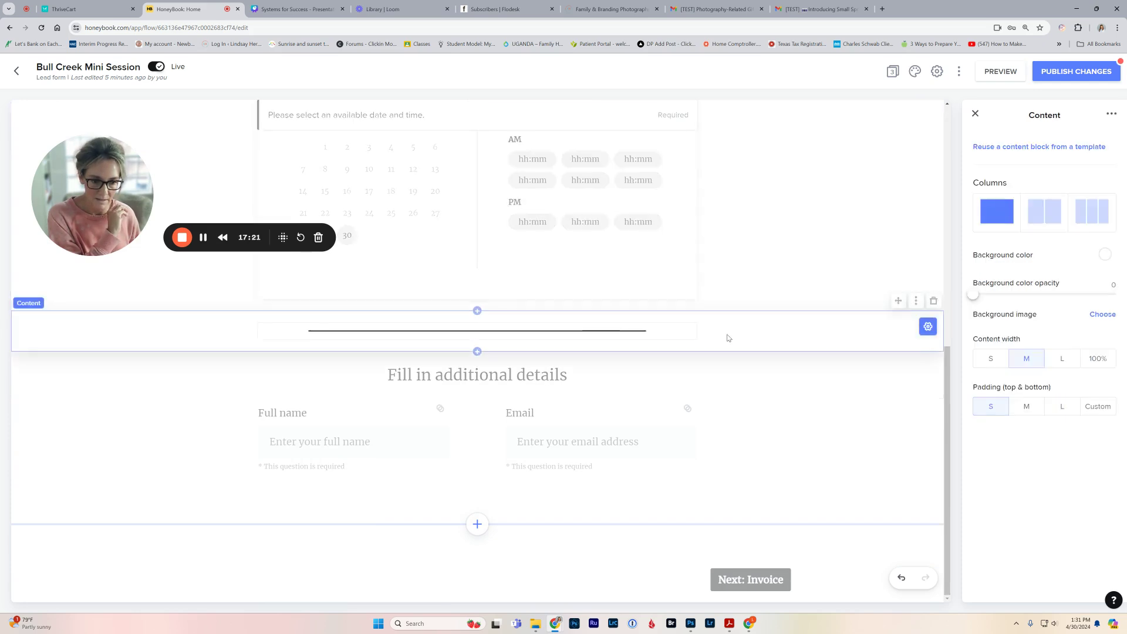
pyautogui.click(726, 386)
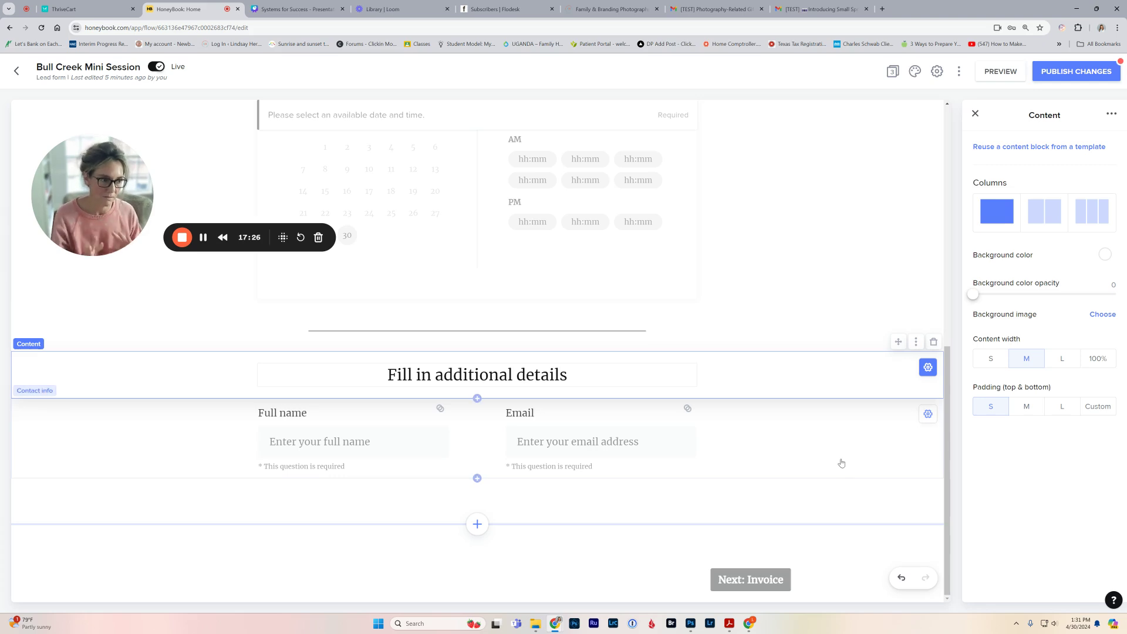
pyautogui.click(977, 114)
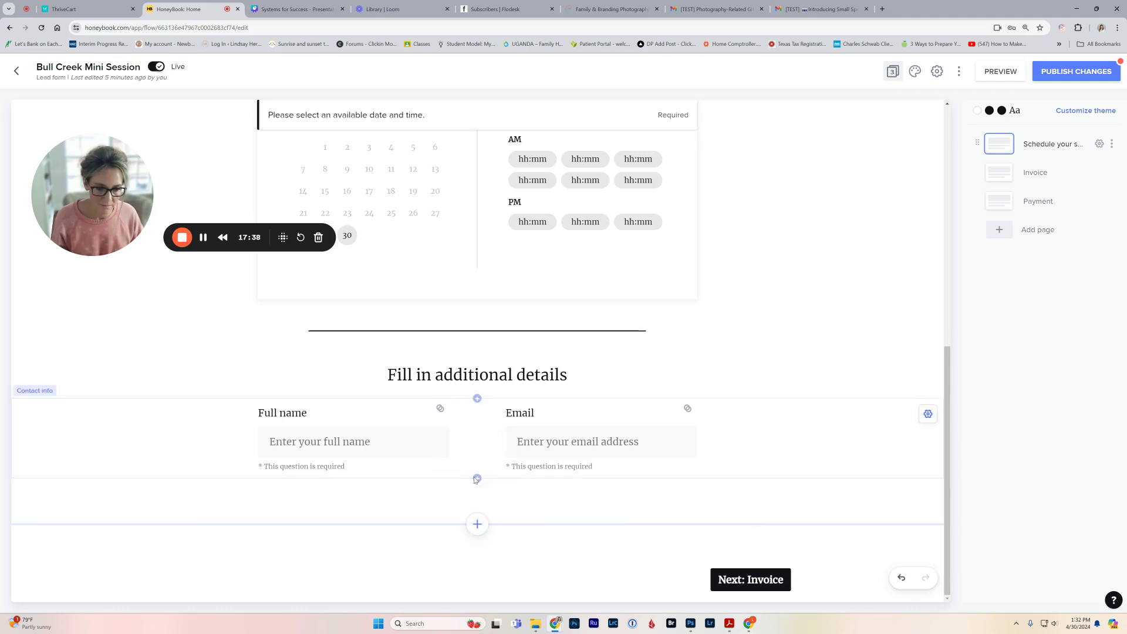
# Add a questions block directly below the contact info block, trying the Questionnaire and Form layouts
pyautogui.click(477, 478)
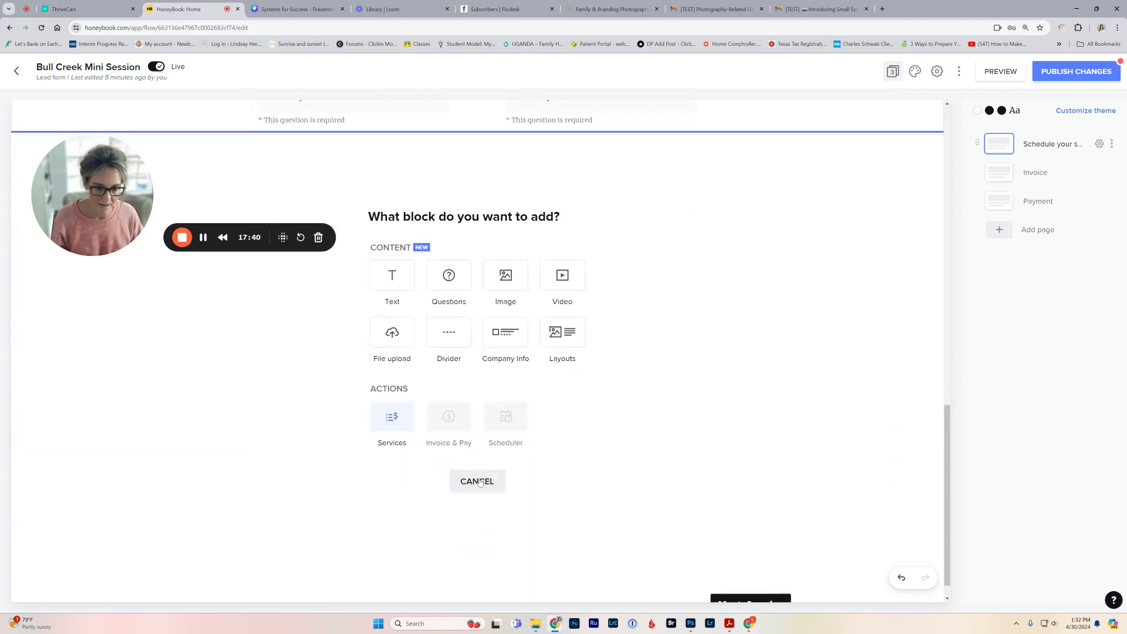
pyautogui.click(449, 276)
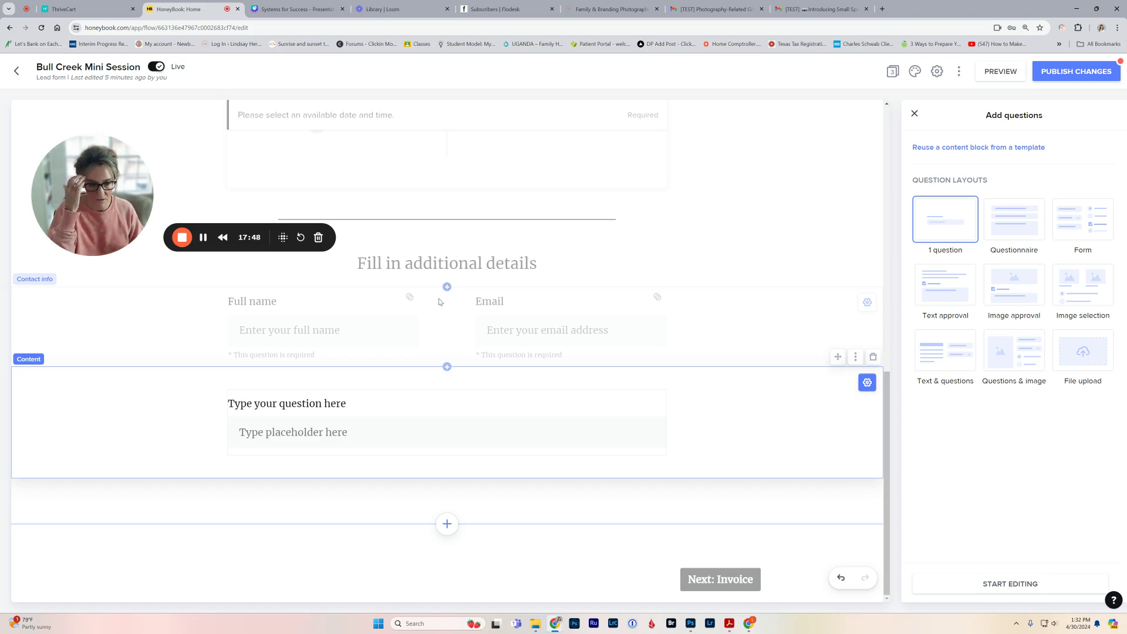
pyautogui.click(1020, 221)
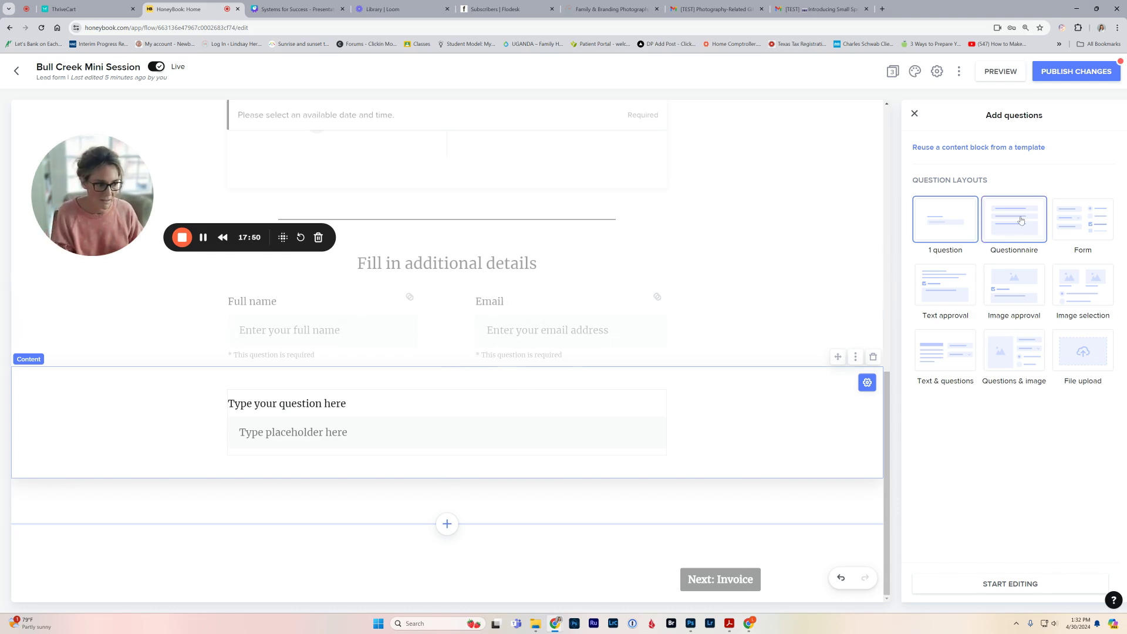
pyautogui.click(1076, 219)
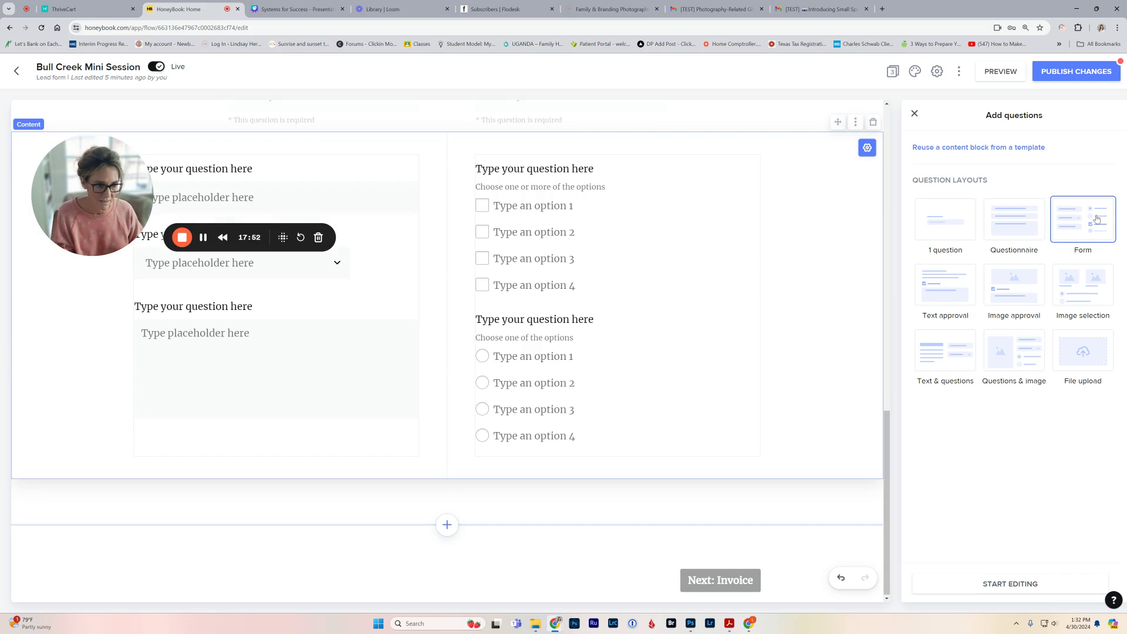
pyautogui.scroll(2, 681, 345)
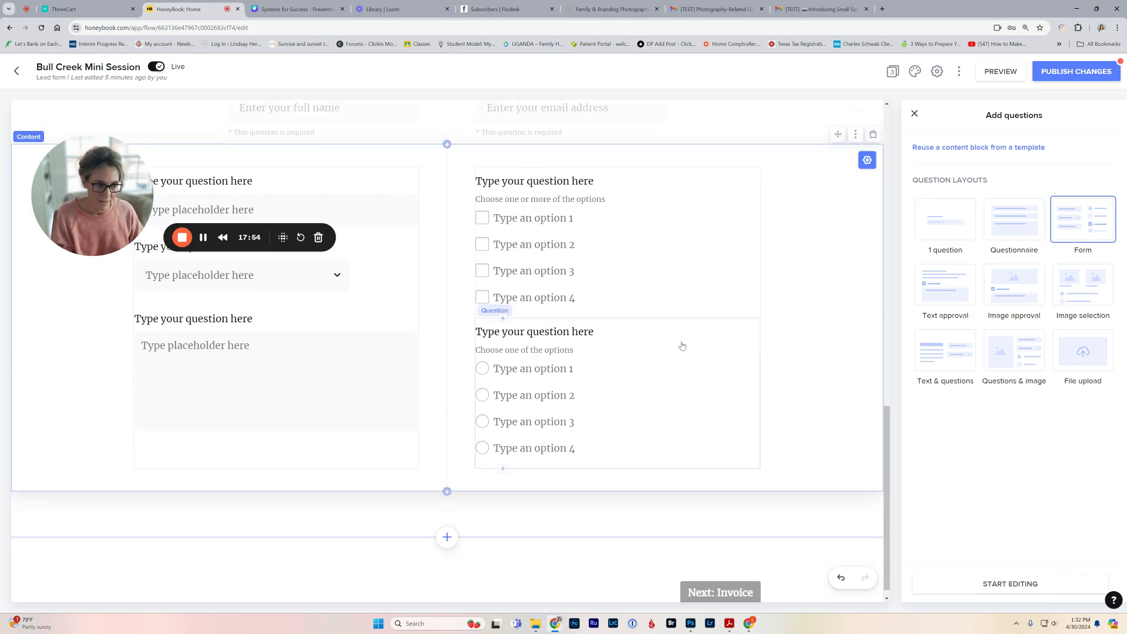
# Fill the new questions block by reusing the content of the Bull Creek Mini Session Contract template
pyautogui.click(945, 149)
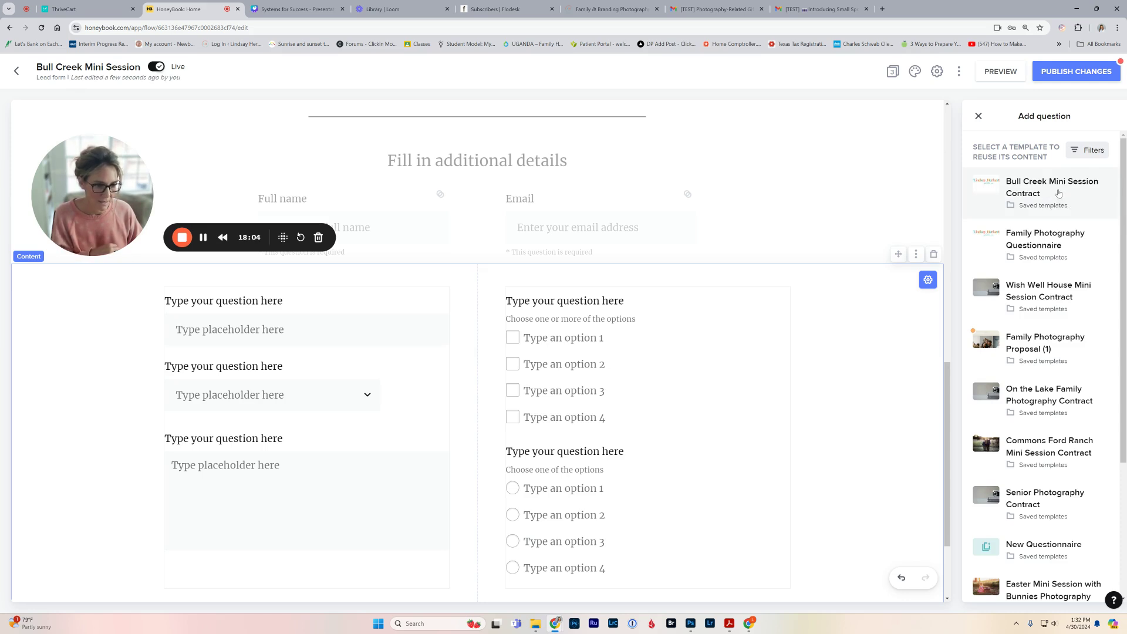
pyautogui.click(1059, 194)
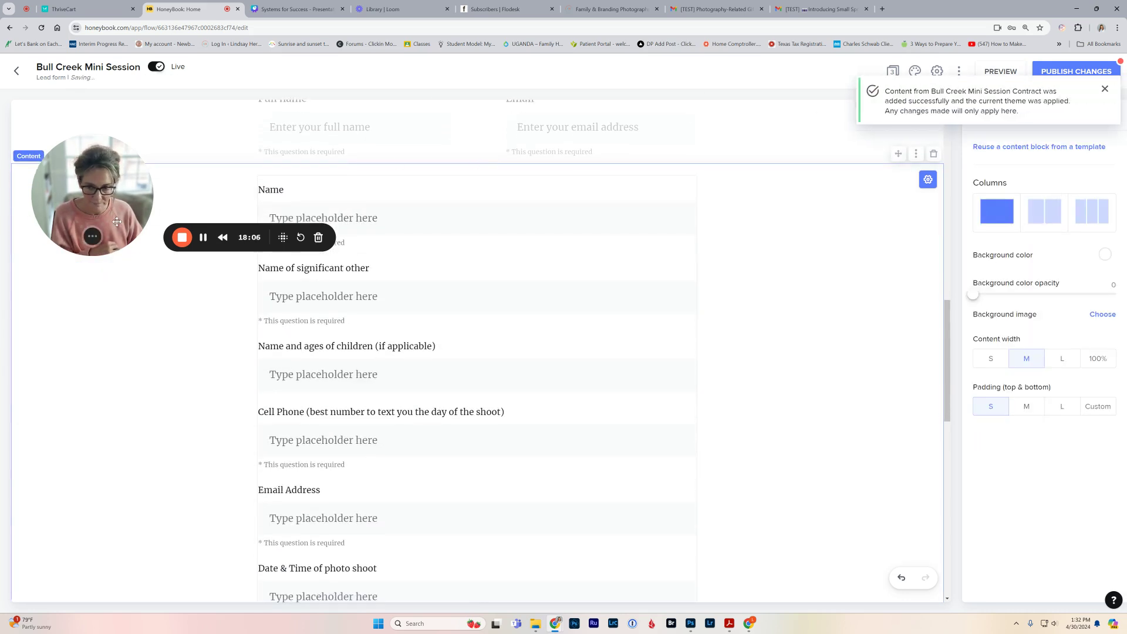
pyautogui.moveTo(269, 260); pyautogui.dragTo(1034, 405)
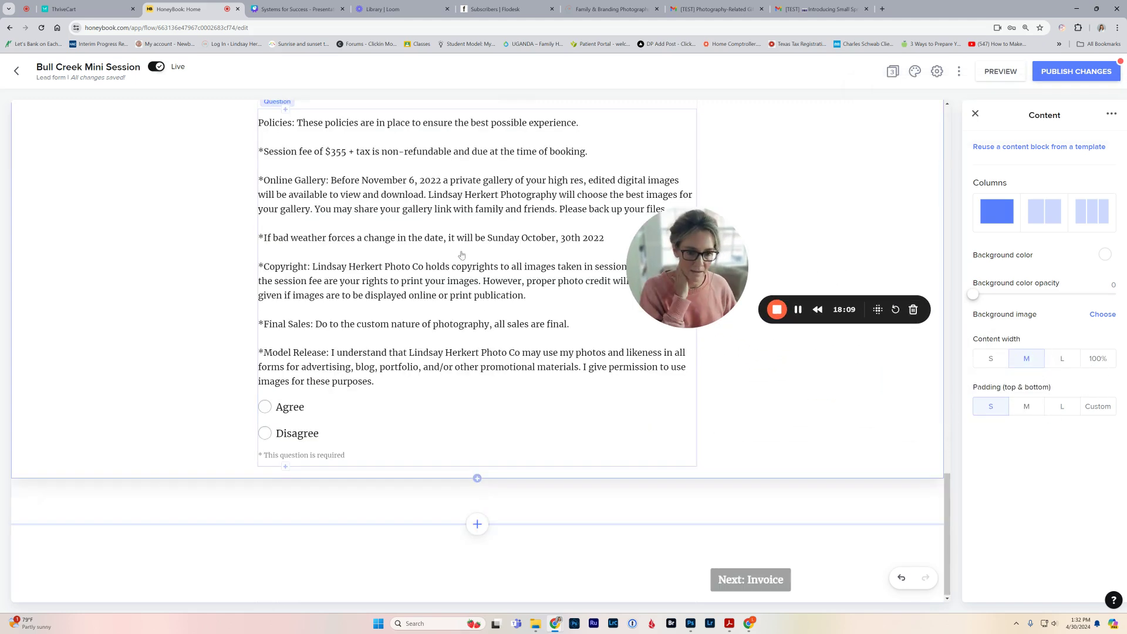
# Set the session fee in the policies question to $375 and select part of the gallery date's month
pyautogui.scroll(3, 429, 323)
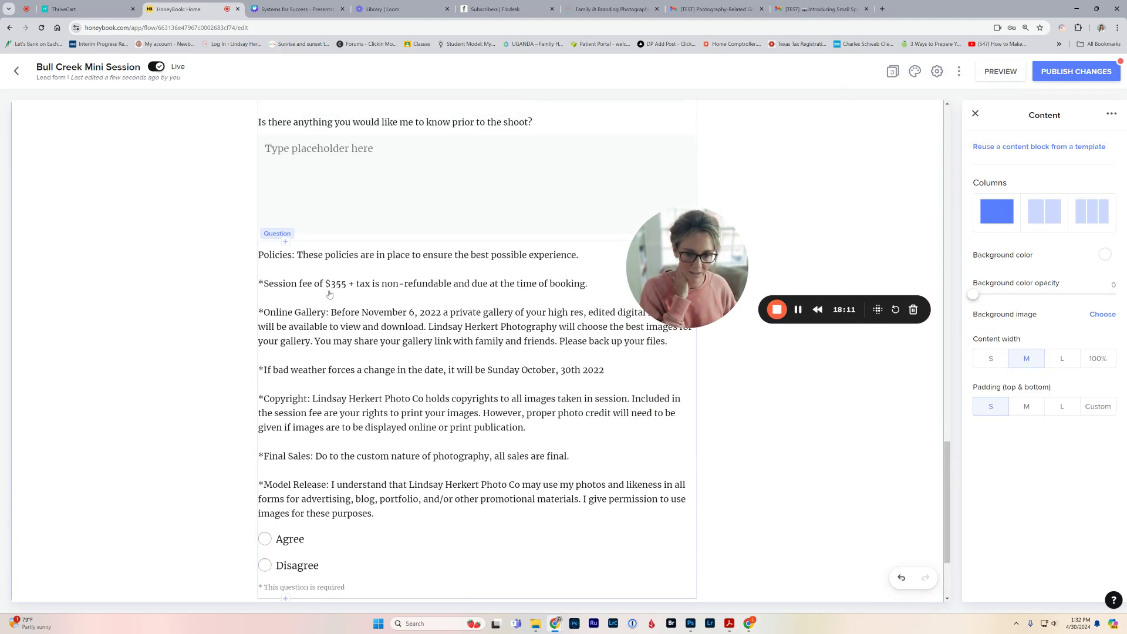
pyautogui.click(330, 295)
pyautogui.click(343, 317)
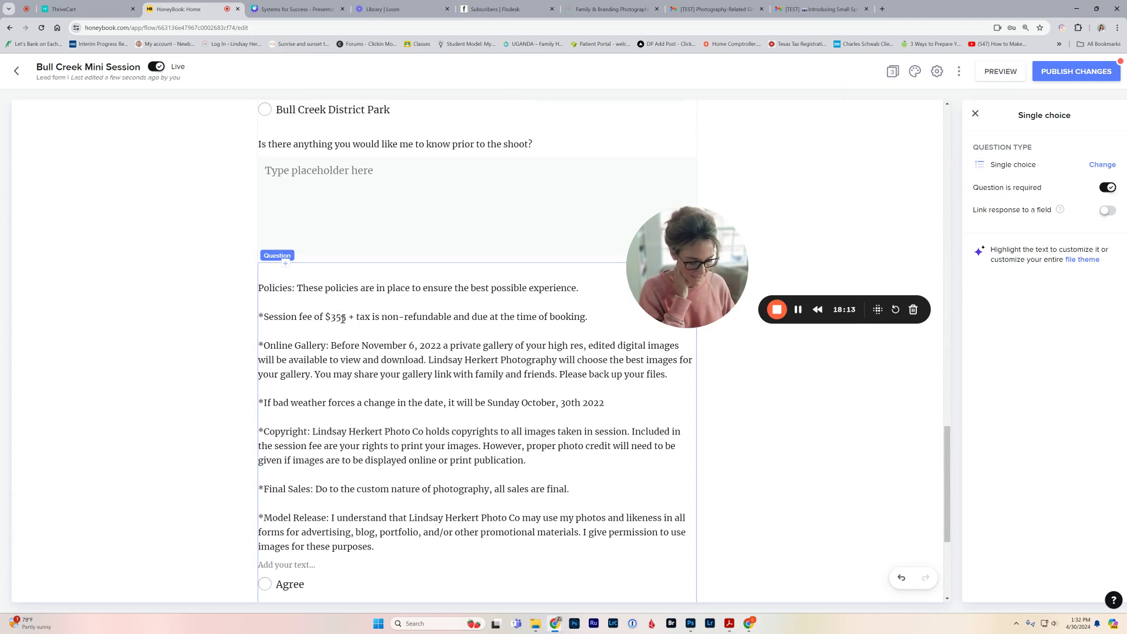
pyautogui.press('BackSpace')
pyautogui.write('7')
pyautogui.moveTo(368, 346); pyautogui.dragTo(379, 345)
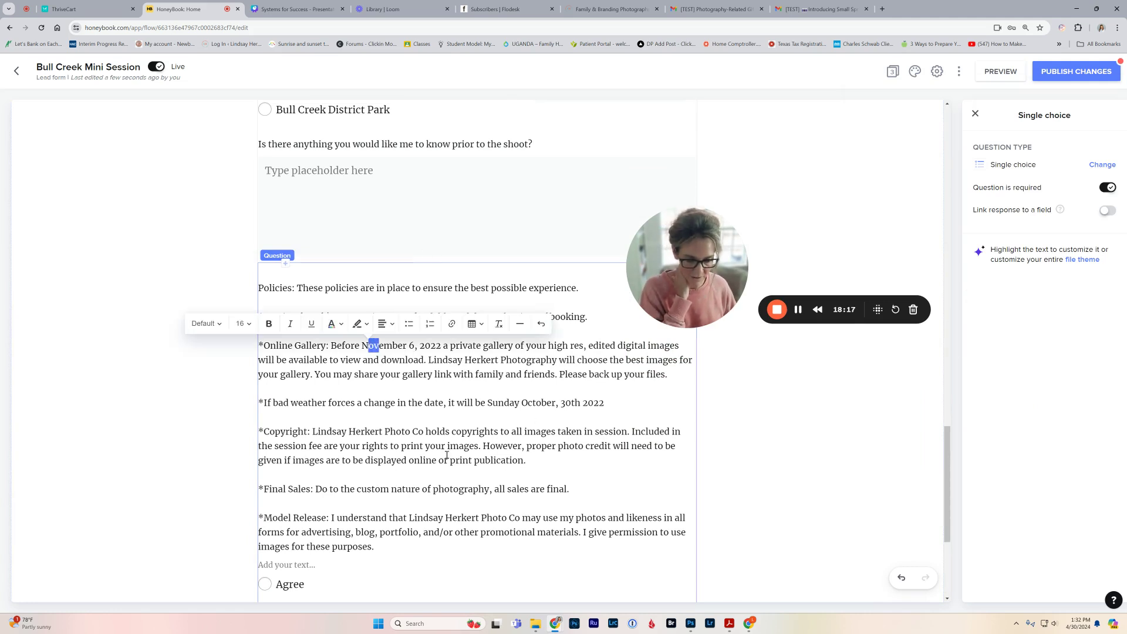
# Delete the Name and Email Address questions that duplicate the contact info fields
pyautogui.scroll(3, 402, 487)
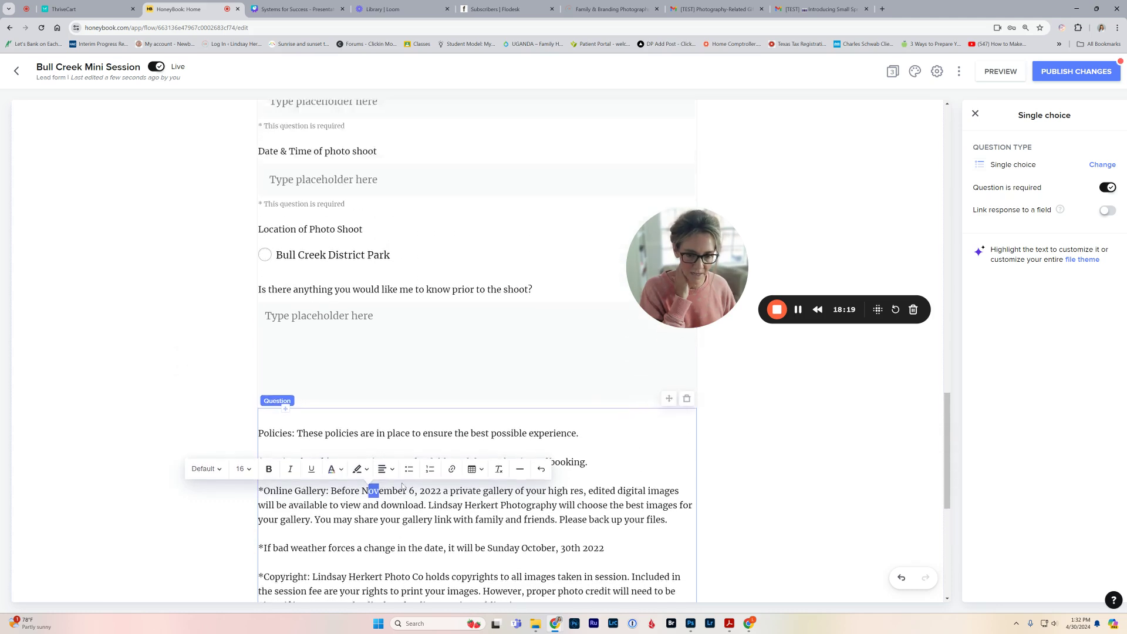
pyautogui.scroll(10, 401, 488)
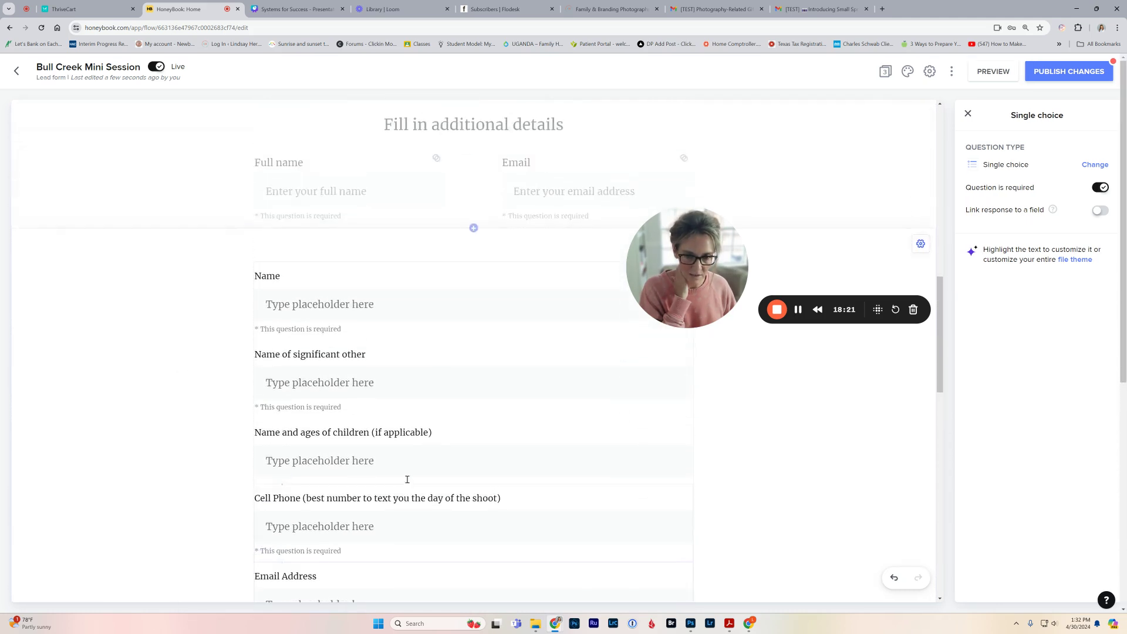
pyautogui.scroll(-1, 356, 310)
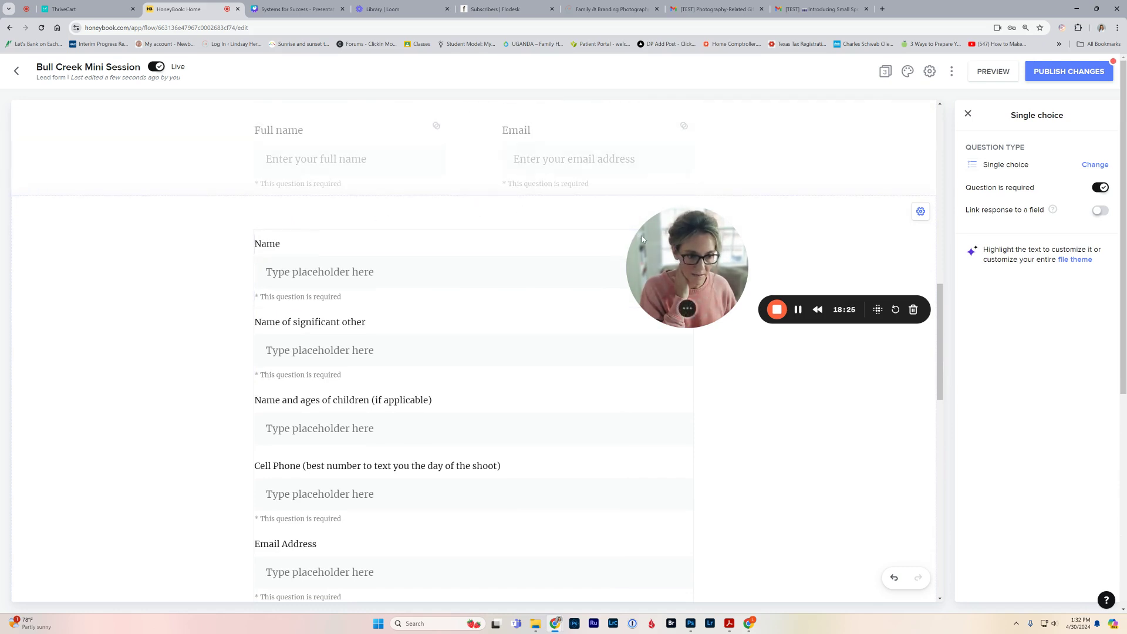
pyautogui.moveTo(643, 235); pyautogui.dragTo(94, 343)
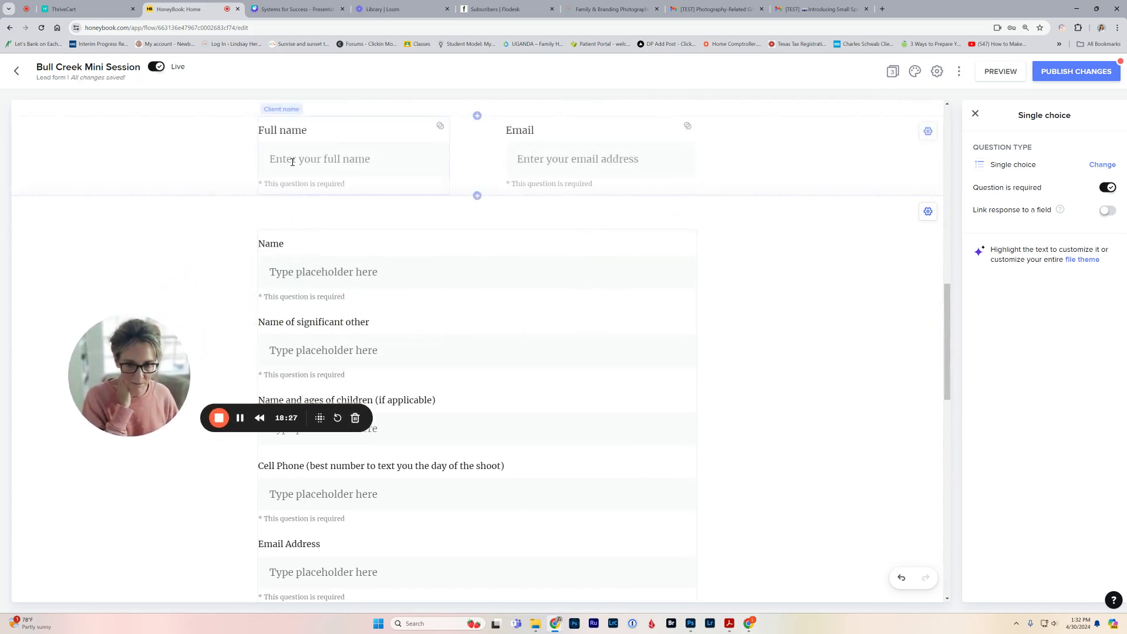
pyautogui.click(632, 279)
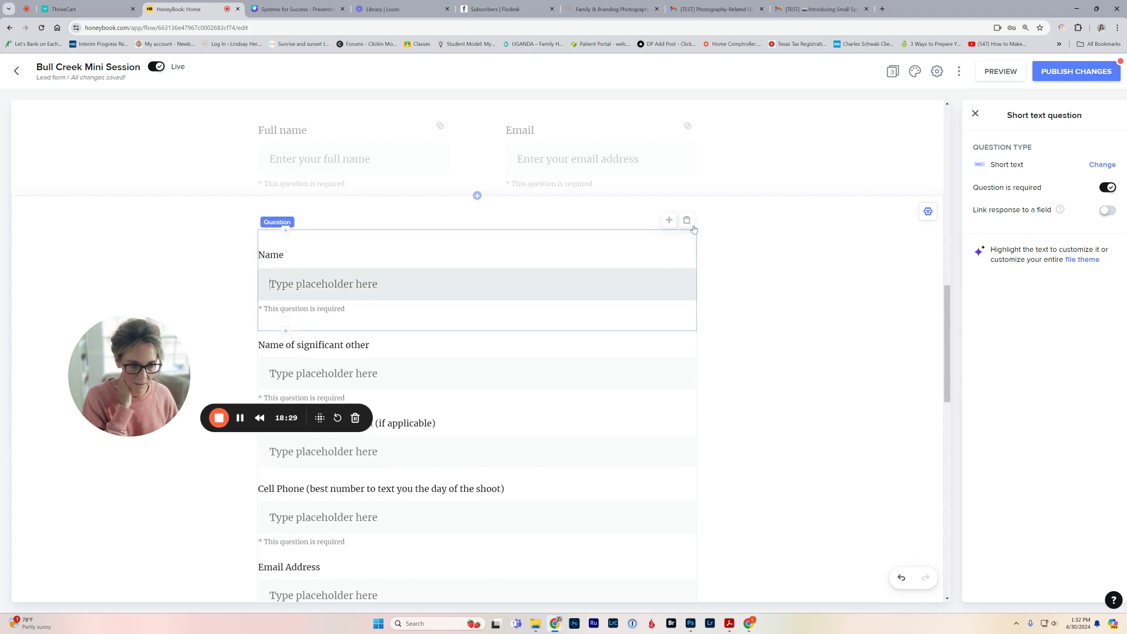
pyautogui.click(691, 226)
pyautogui.scroll(-2, 663, 267)
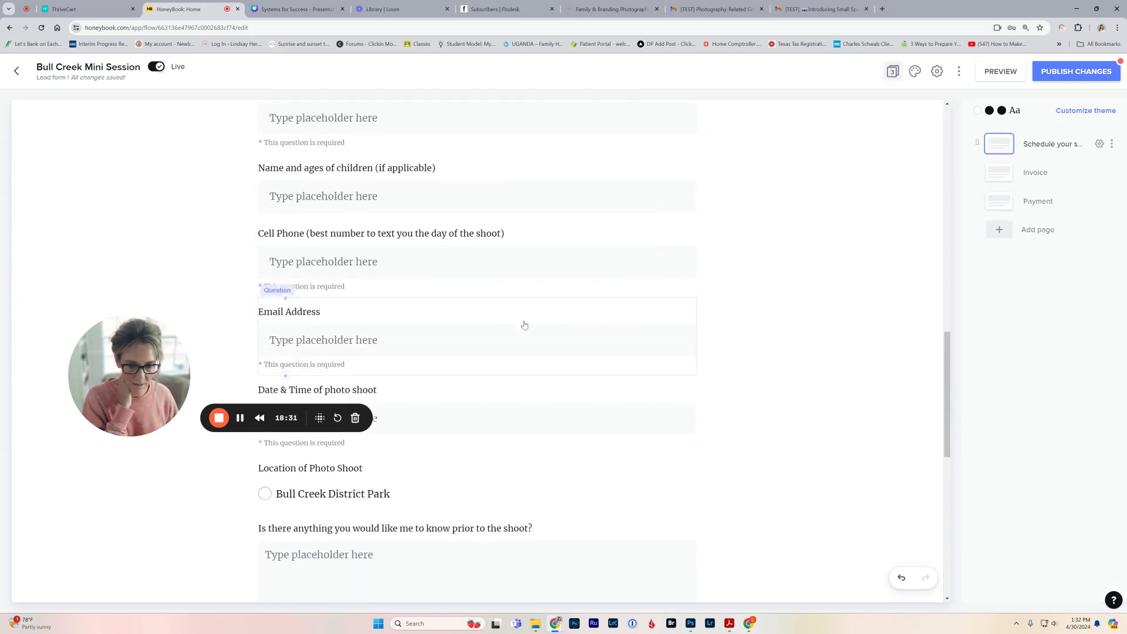
pyautogui.click(524, 326)
pyautogui.click(687, 310)
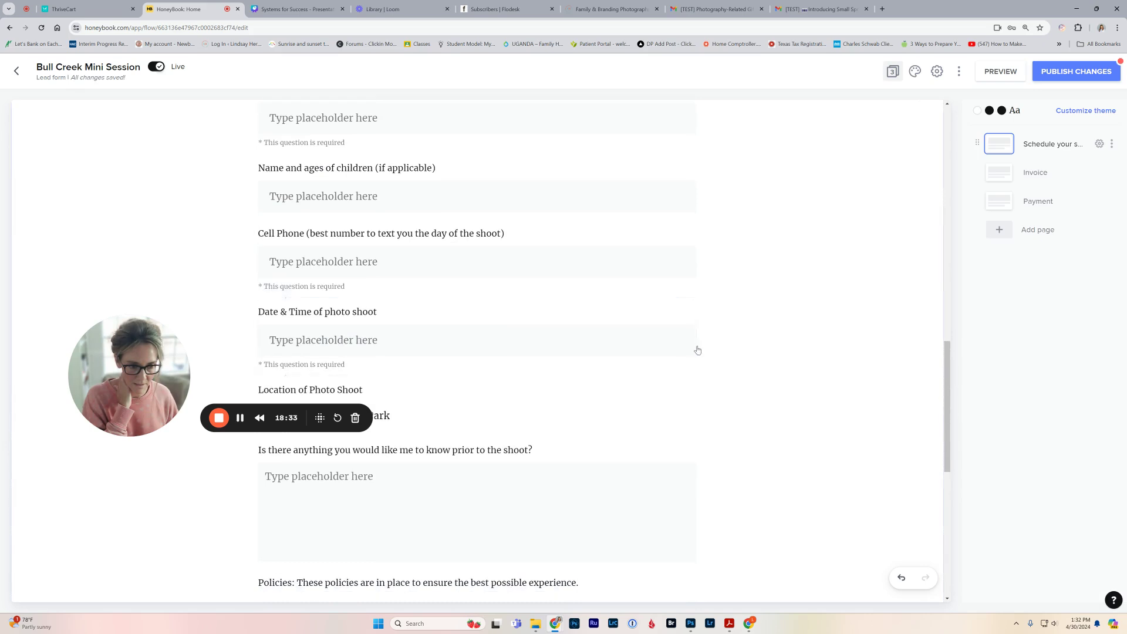
# Review the page from the additional details heading through the remaining questions to the end of the policies
pyautogui.scroll(5, 614, 300)
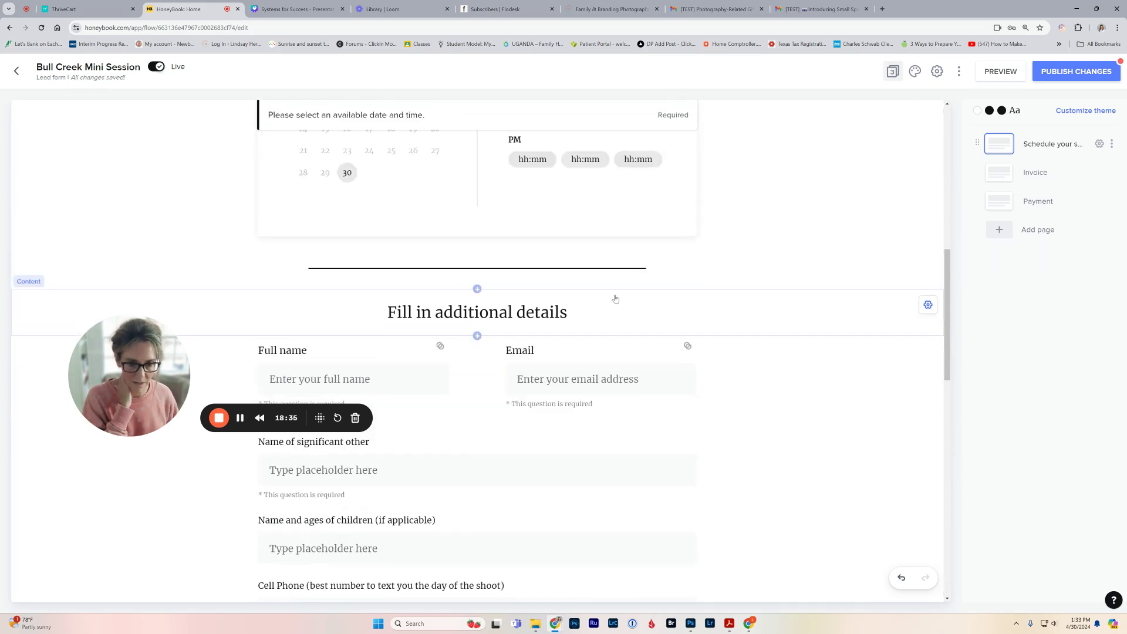
pyautogui.click(467, 310)
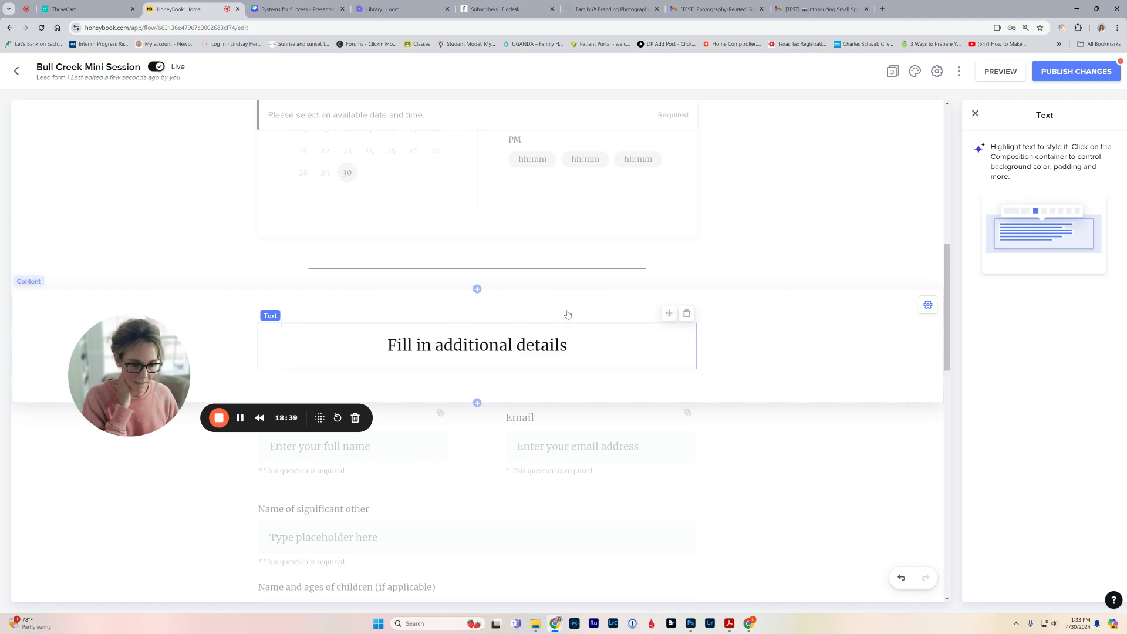
pyautogui.scroll(-3, 633, 326)
pyautogui.click(799, 340)
pyautogui.scroll(-6, 798, 340)
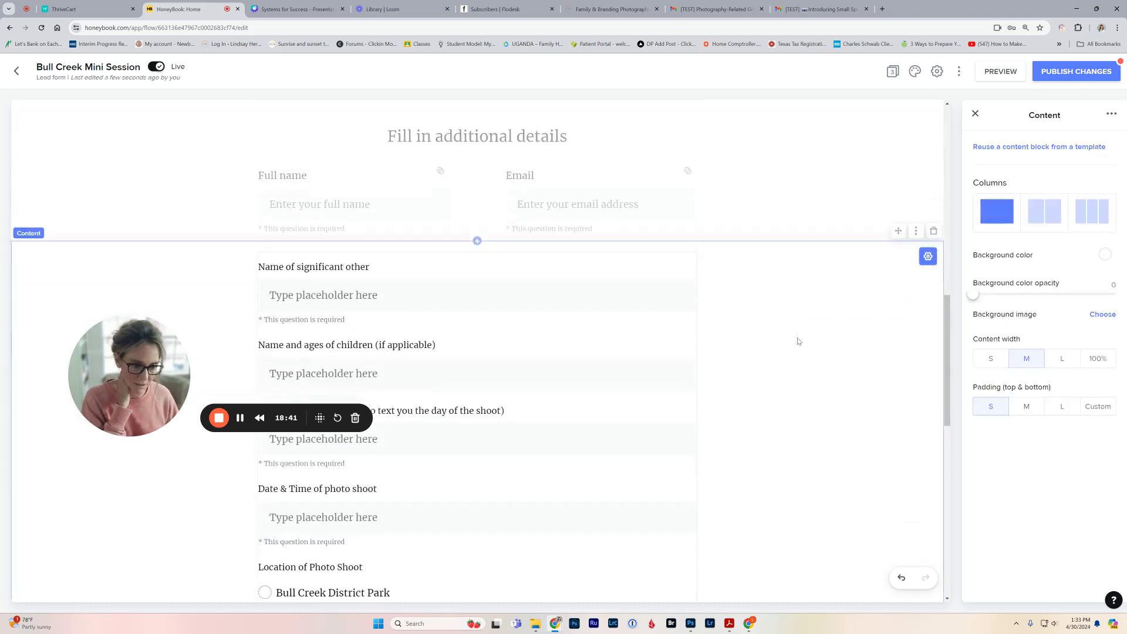
pyautogui.scroll(-6, 798, 341)
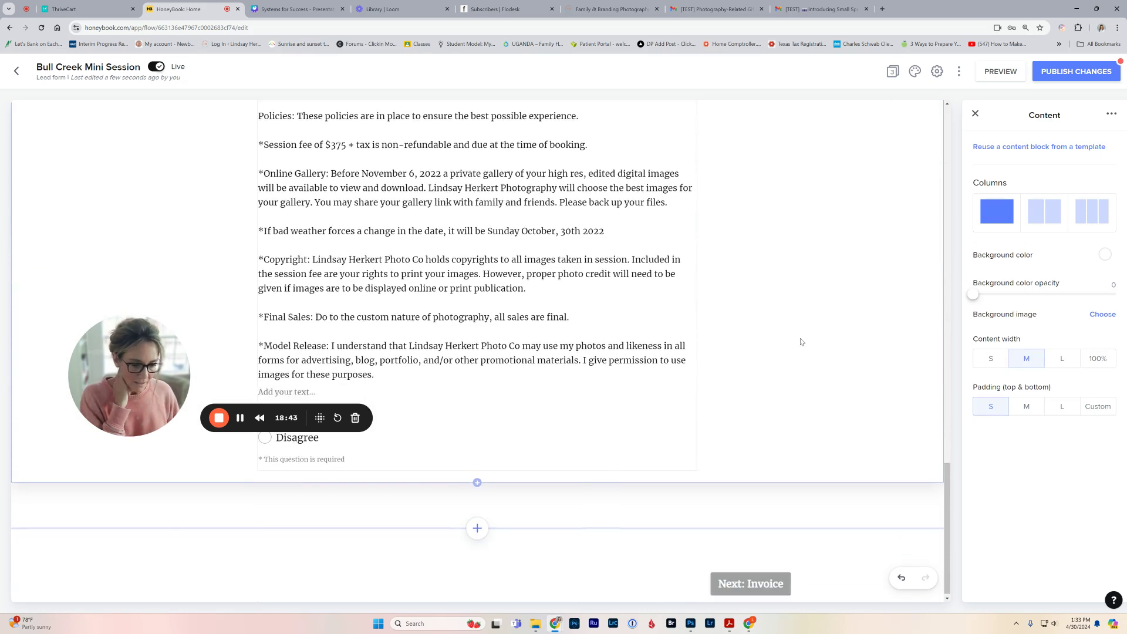
pyautogui.click(975, 114)
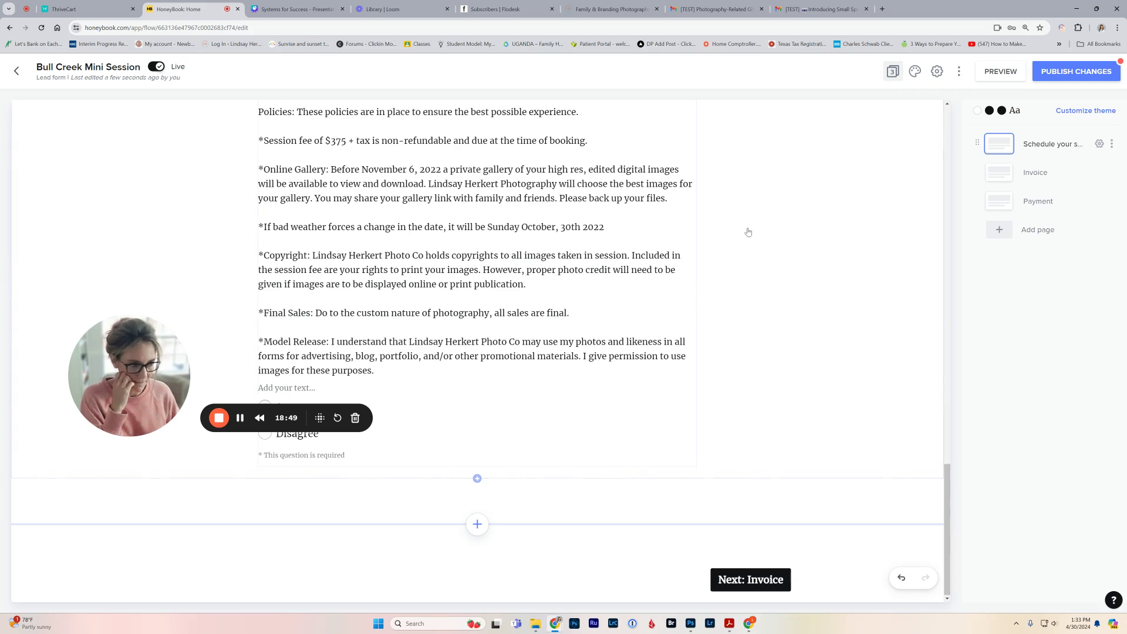
# Look at the Payment and Invoice pages and try to move the Payment page ahead of the Invoice page
pyautogui.click(1006, 203)
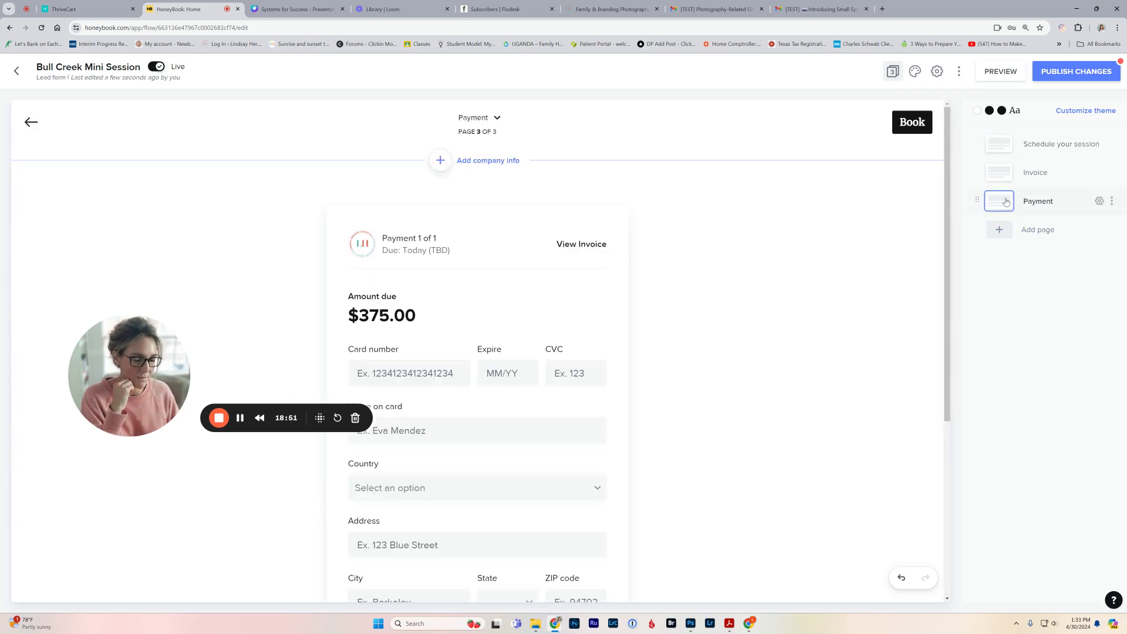
pyautogui.click(999, 174)
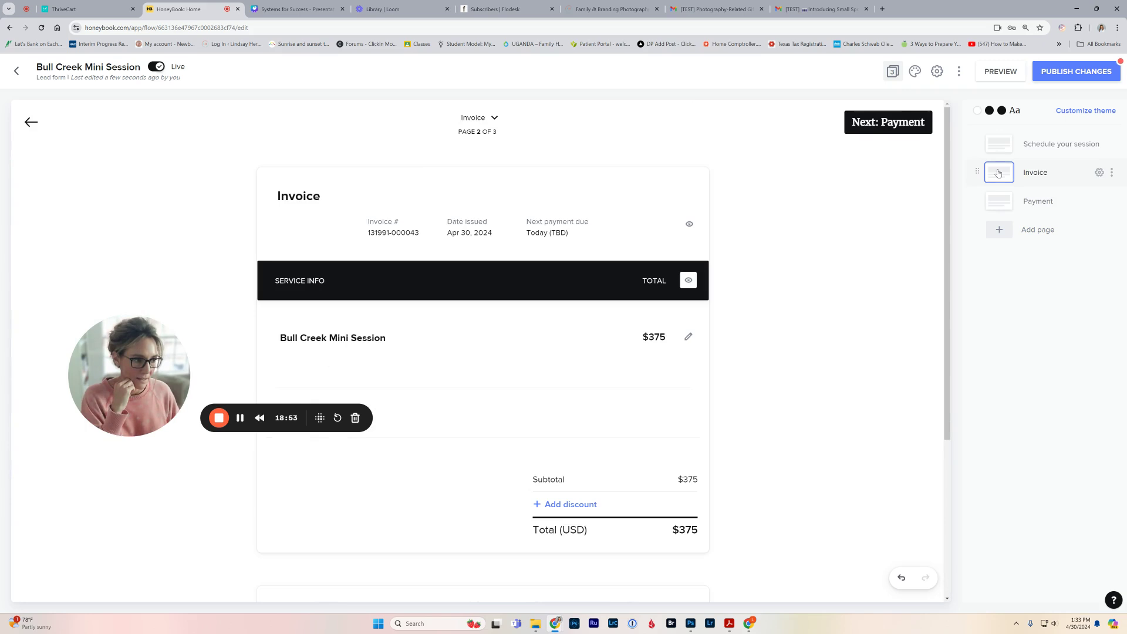
pyautogui.click(999, 206)
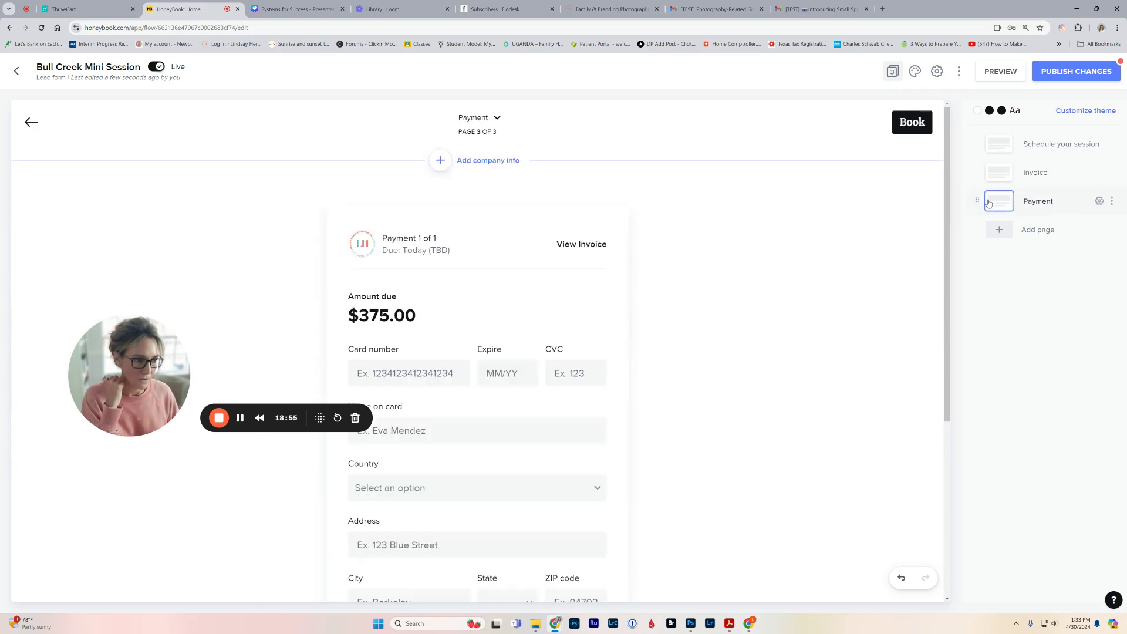
pyautogui.moveTo(978, 203); pyautogui.dragTo(974, 167)
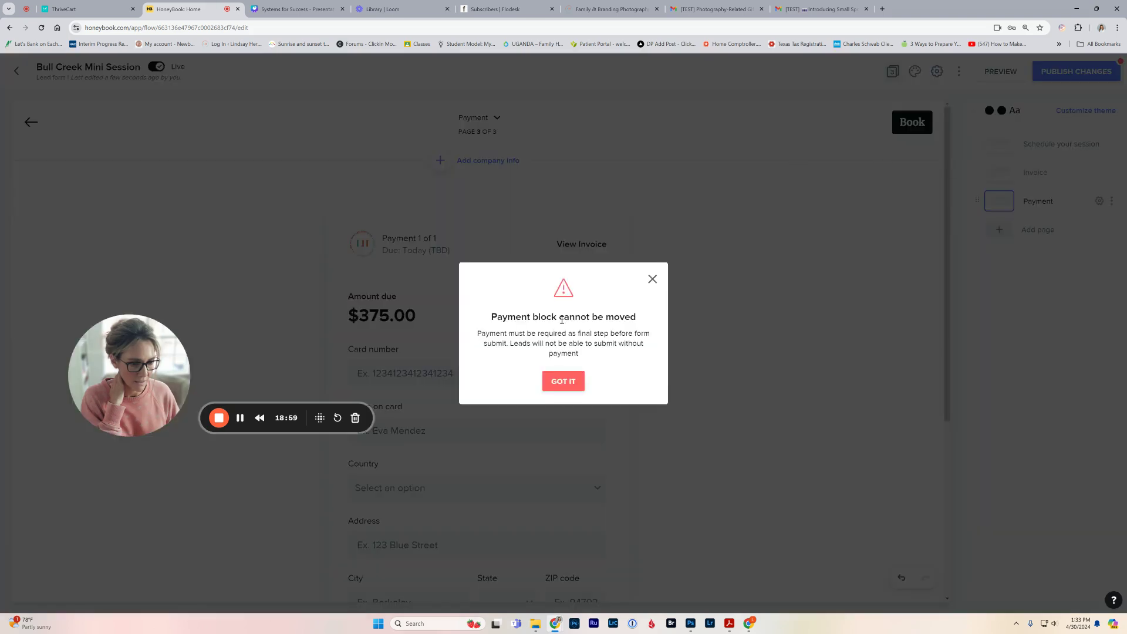
pyautogui.click(554, 383)
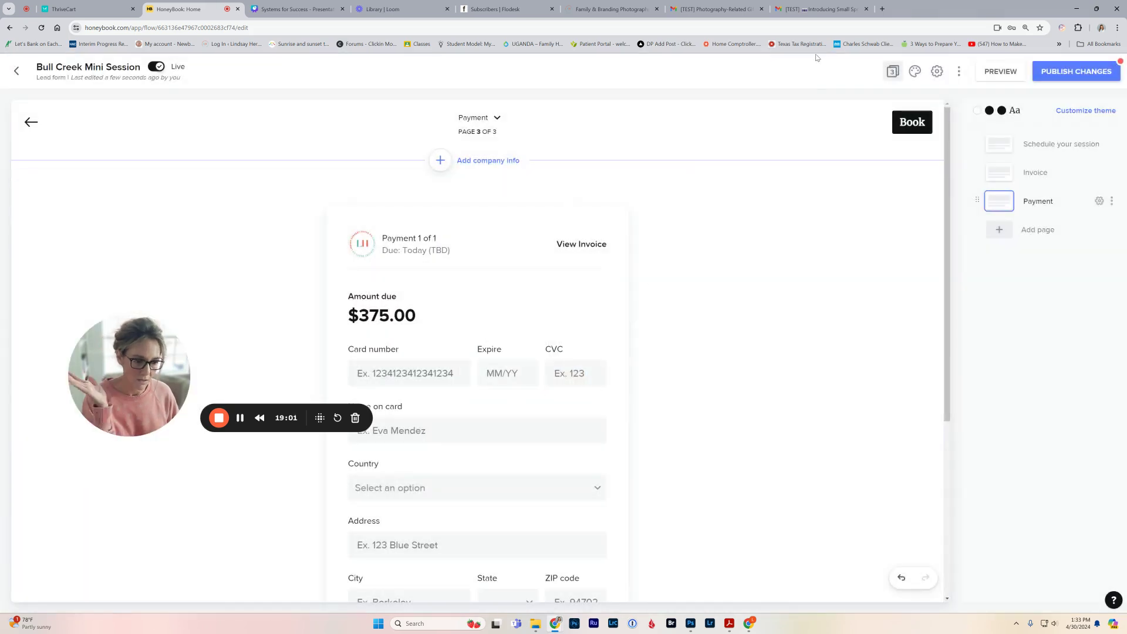
# Add an 8.75% tax to the invoice and apply it to the Bull Creek Mini Session service item
pyautogui.click(1000, 172)
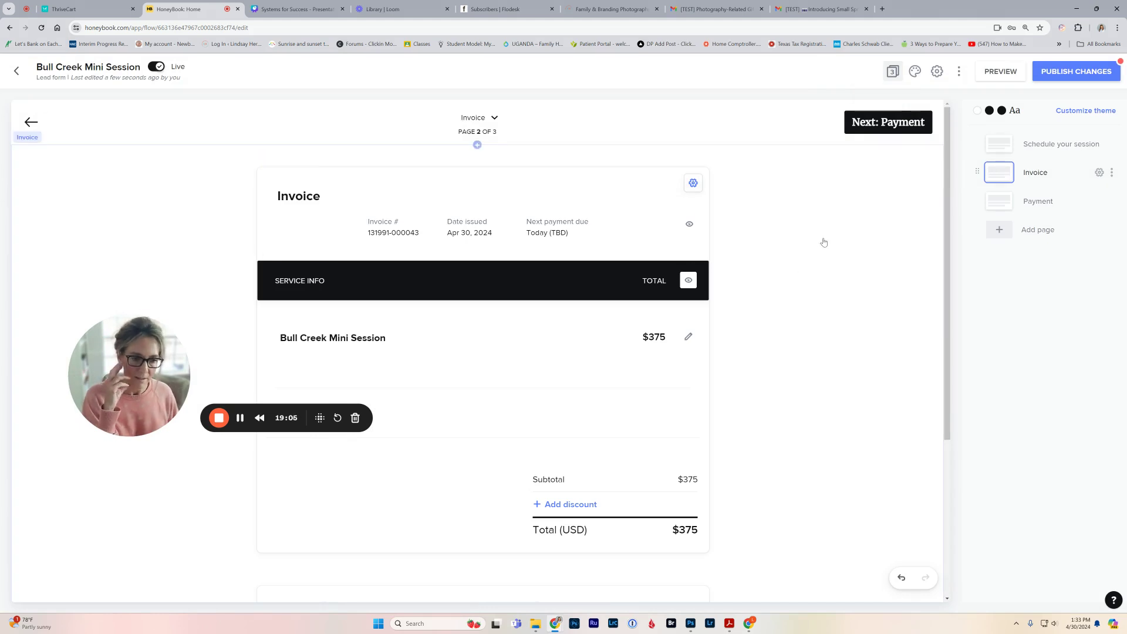
pyautogui.click(653, 355)
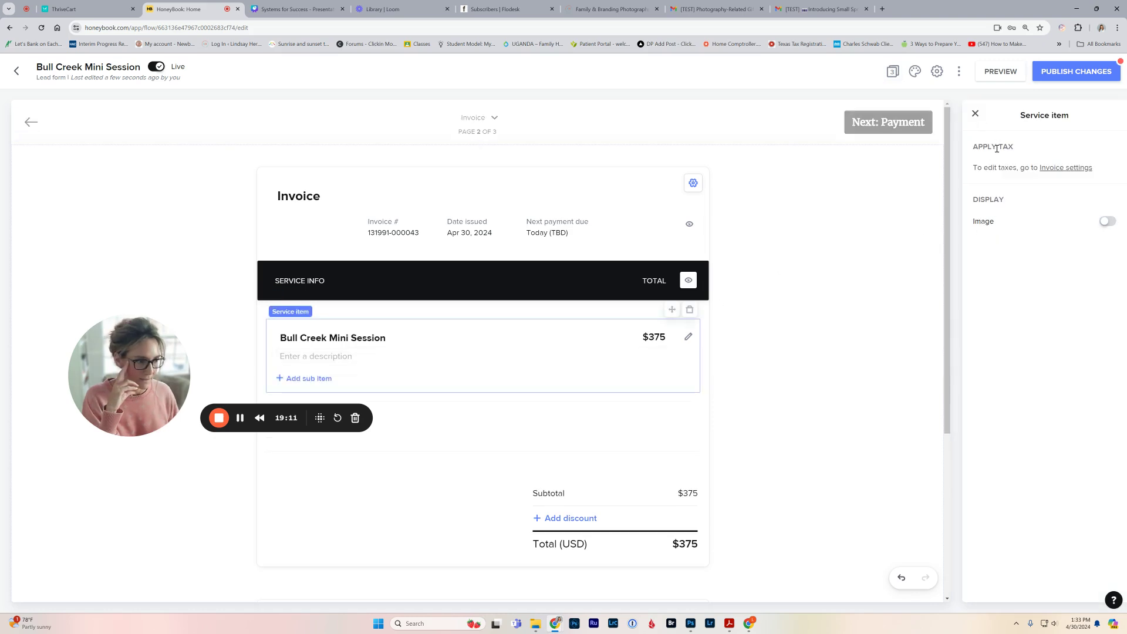
pyautogui.click(1061, 168)
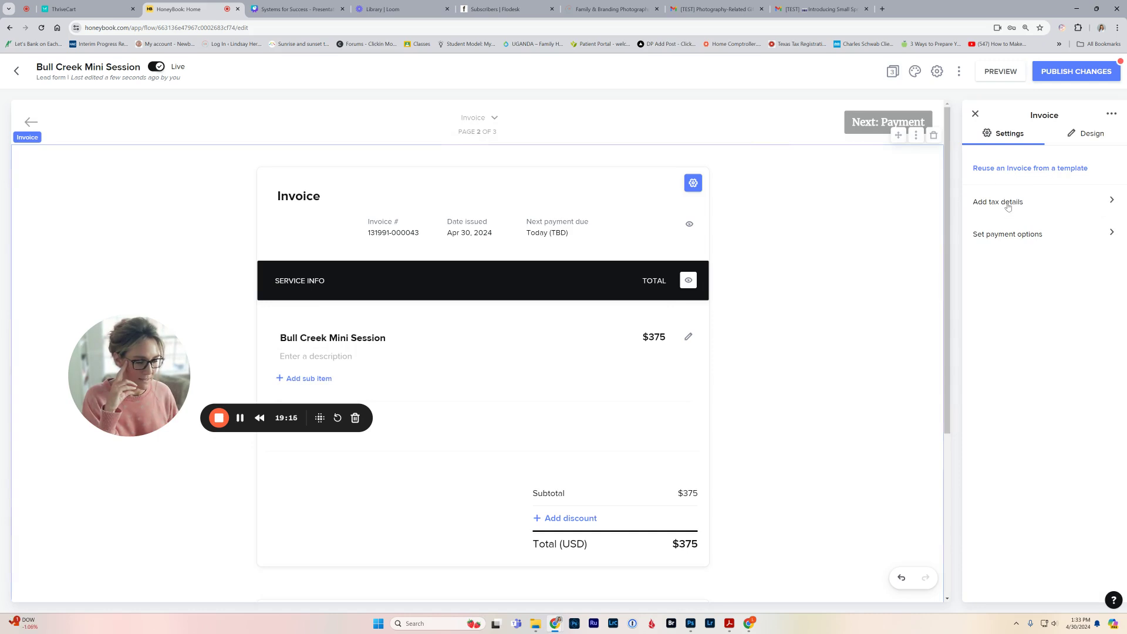
pyautogui.click(1108, 209)
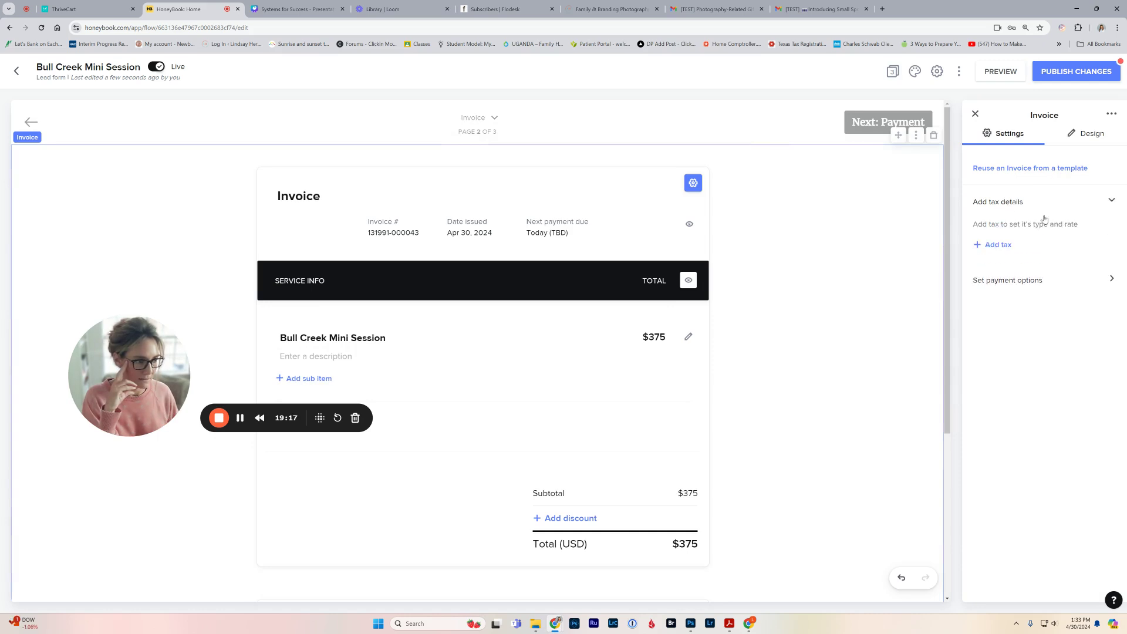
pyautogui.click(998, 245)
pyautogui.click(612, 337)
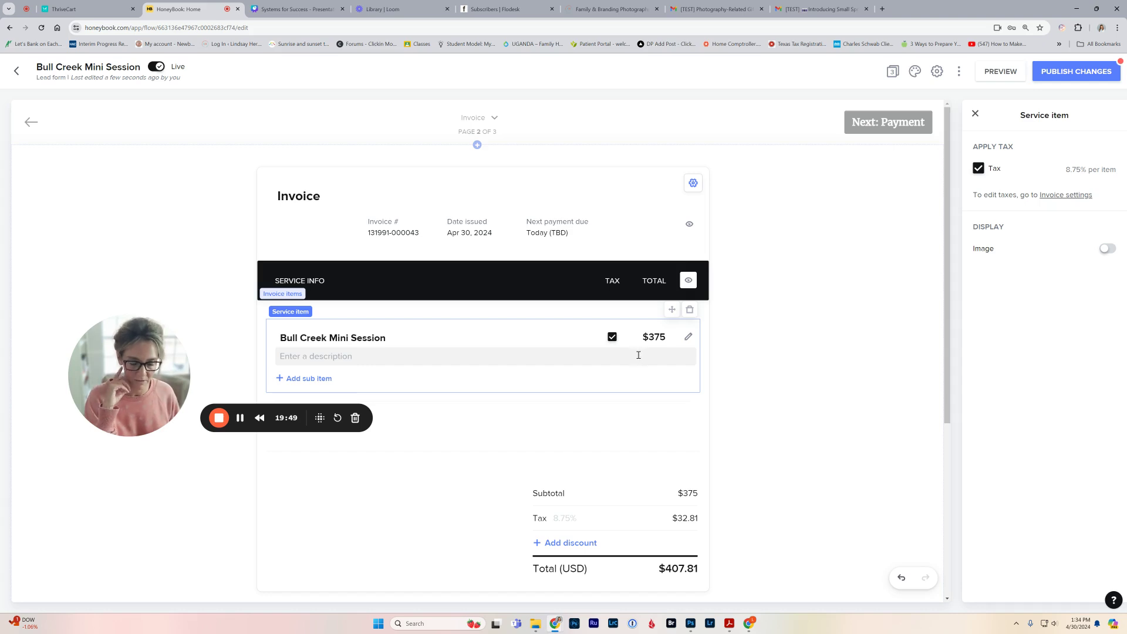
# Check the invoice summary and payment schedule, and preview the Invoice page as a client sees it
pyautogui.scroll(-3, 638, 356)
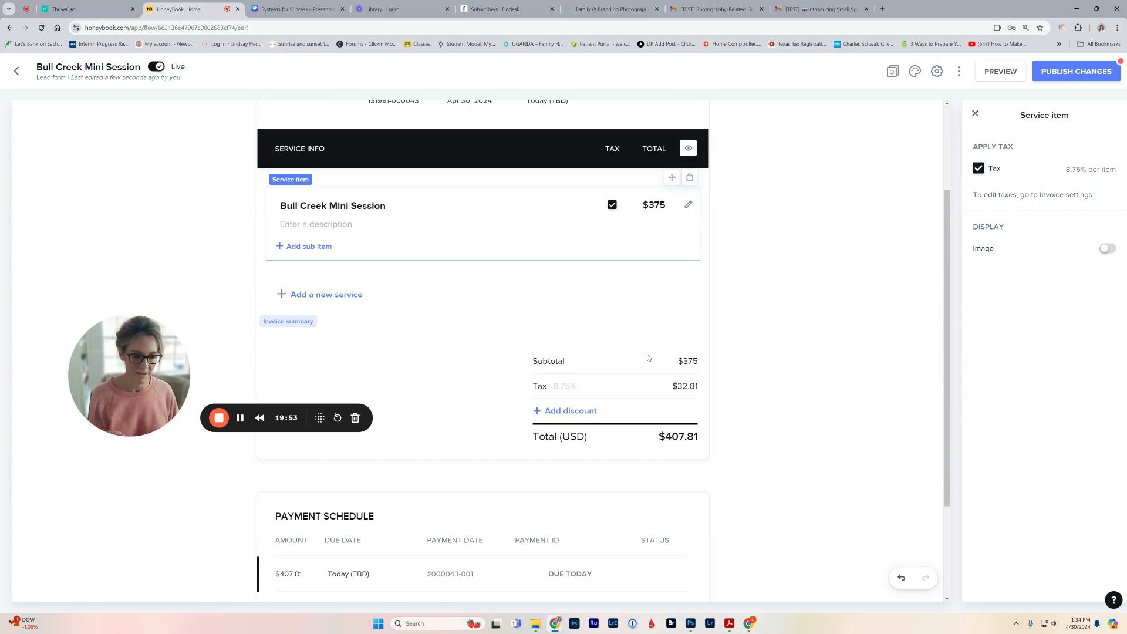
pyautogui.scroll(-2, 648, 358)
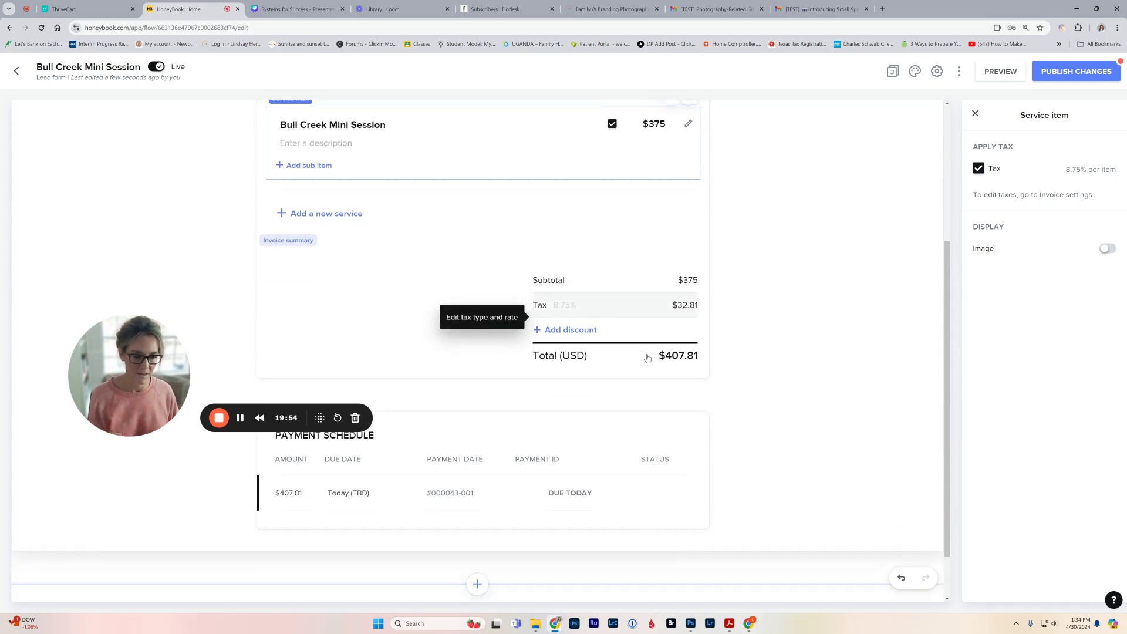
pyautogui.click(352, 486)
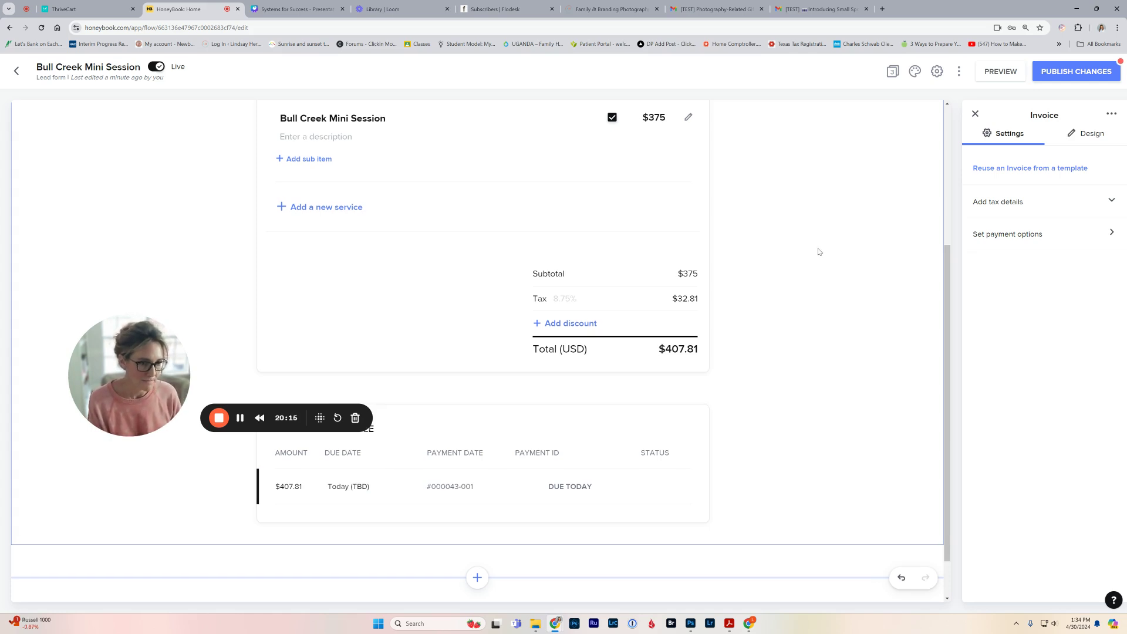
pyautogui.scroll(3, 819, 252)
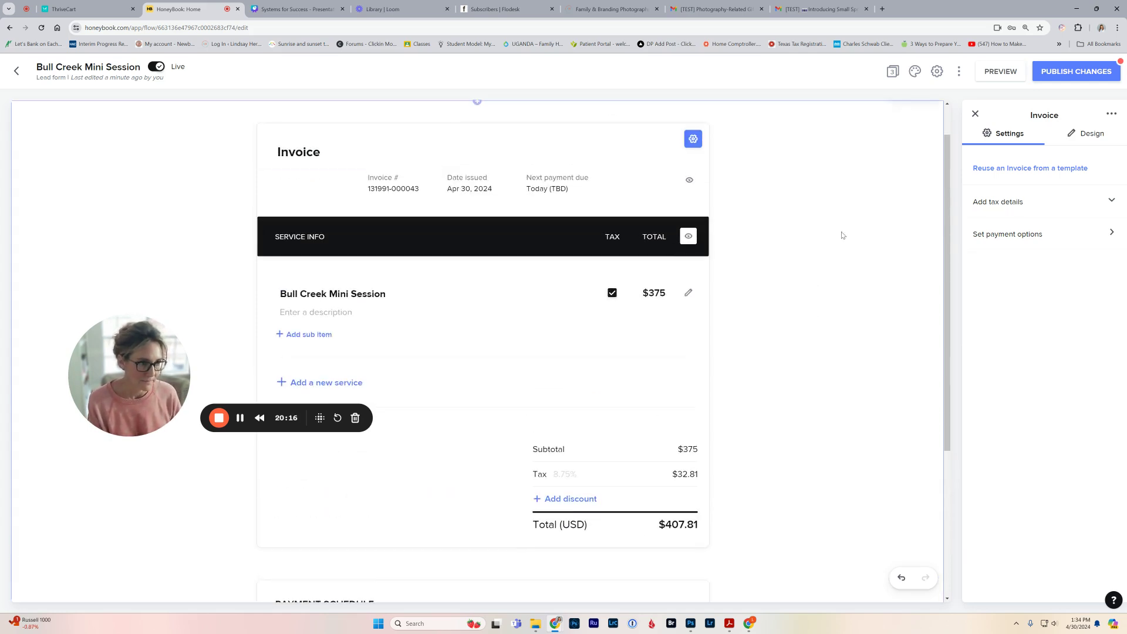
pyautogui.click(998, 72)
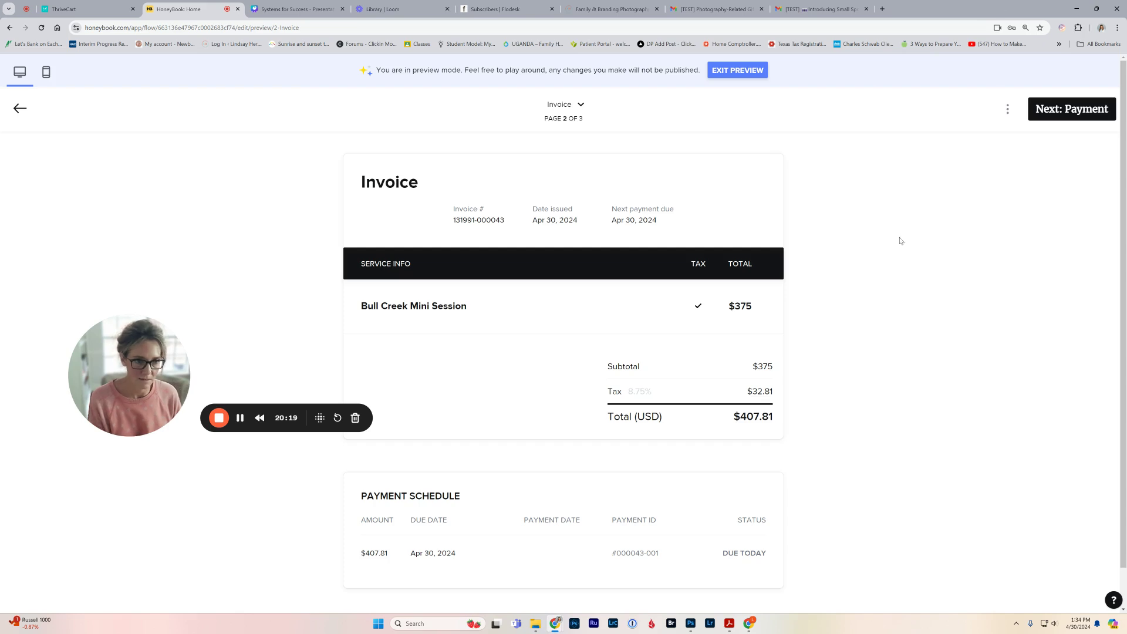
pyautogui.scroll(-1, 918, 221)
pyautogui.scroll(1, 918, 221)
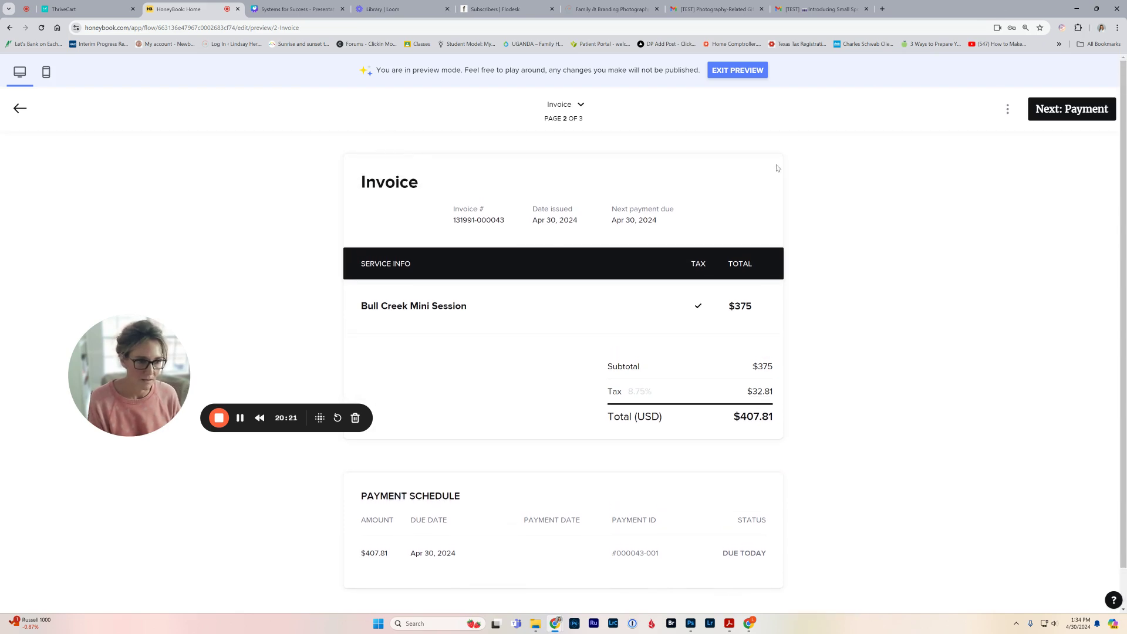
# Preview the scheduling page and check the session times offered on May 11, 2024 and the availability in neighbouring months
pyautogui.click(20, 111)
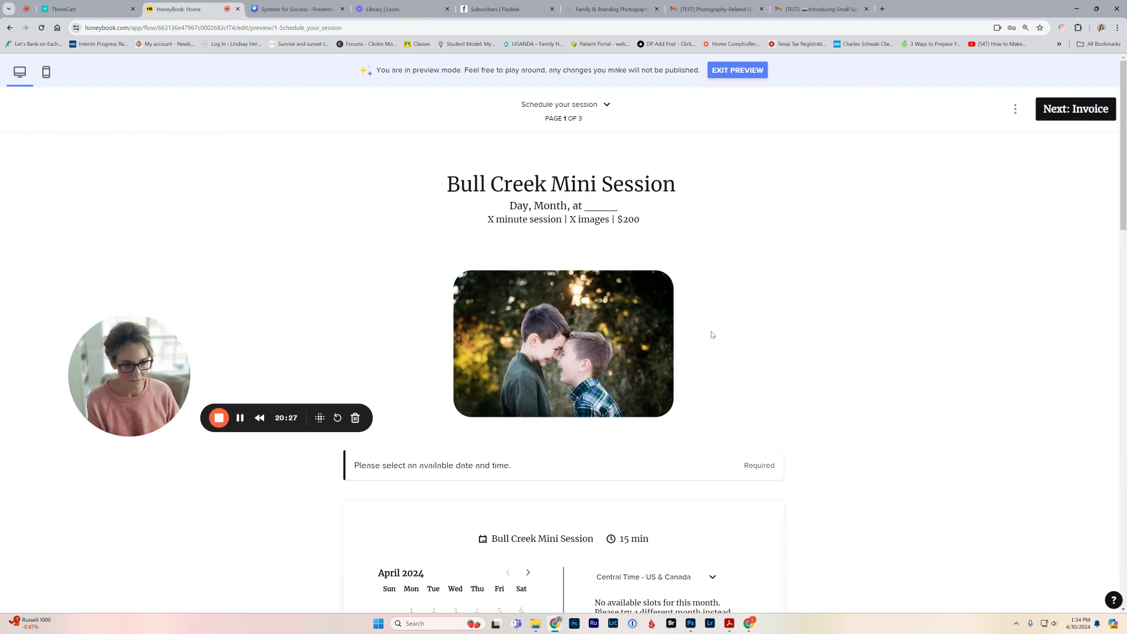
pyautogui.scroll(-1, 717, 273)
pyautogui.scroll(-4, 717, 273)
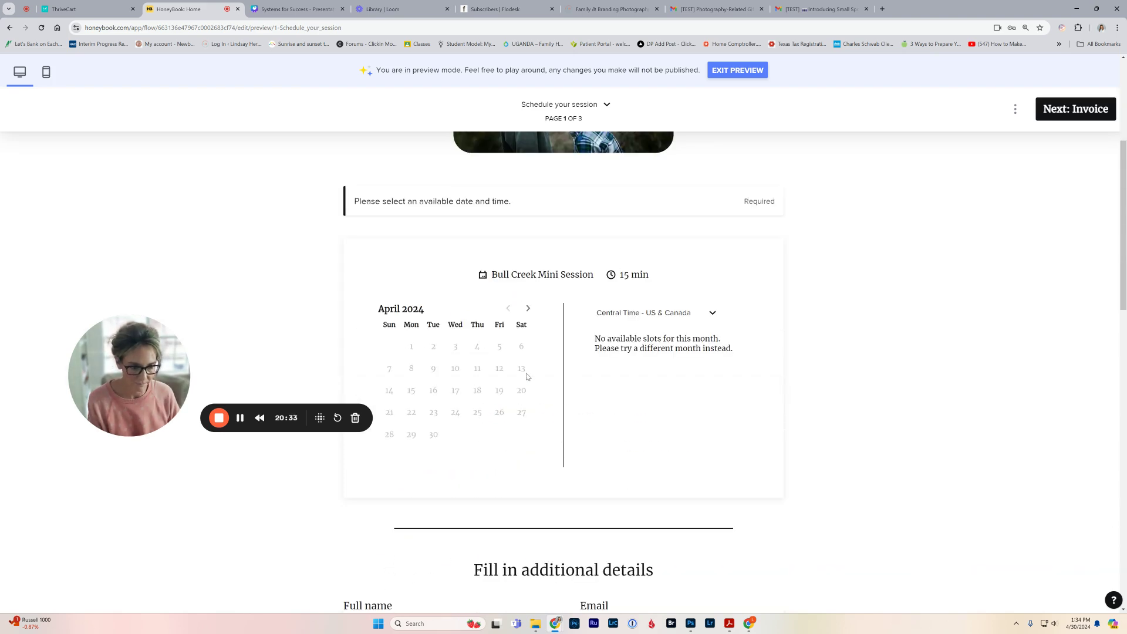
pyautogui.click(528, 309)
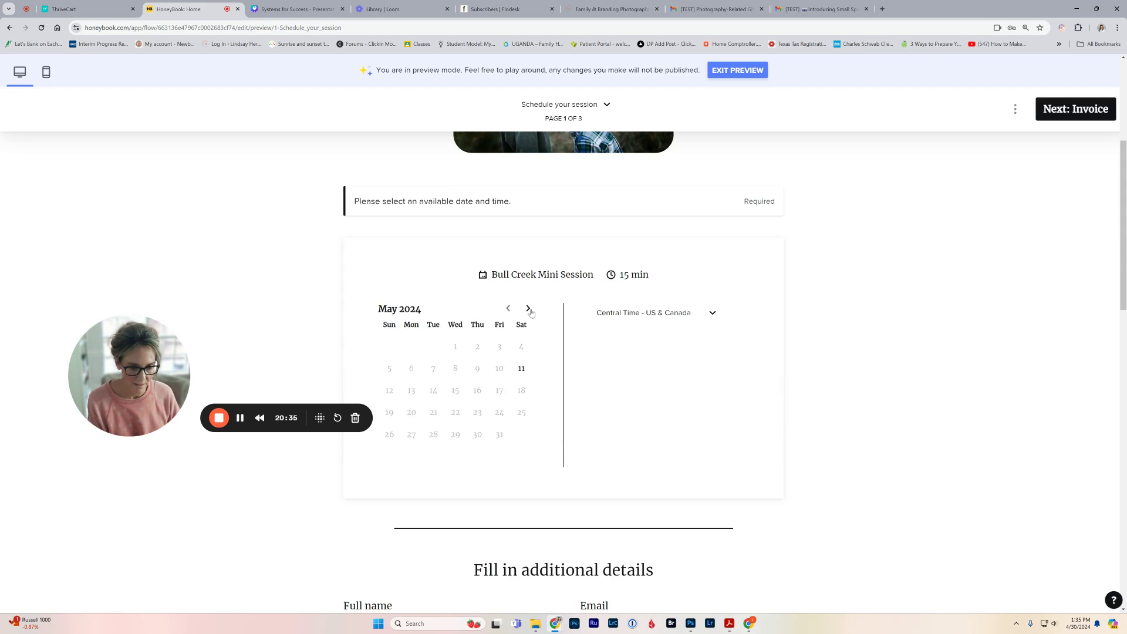
pyautogui.click(523, 369)
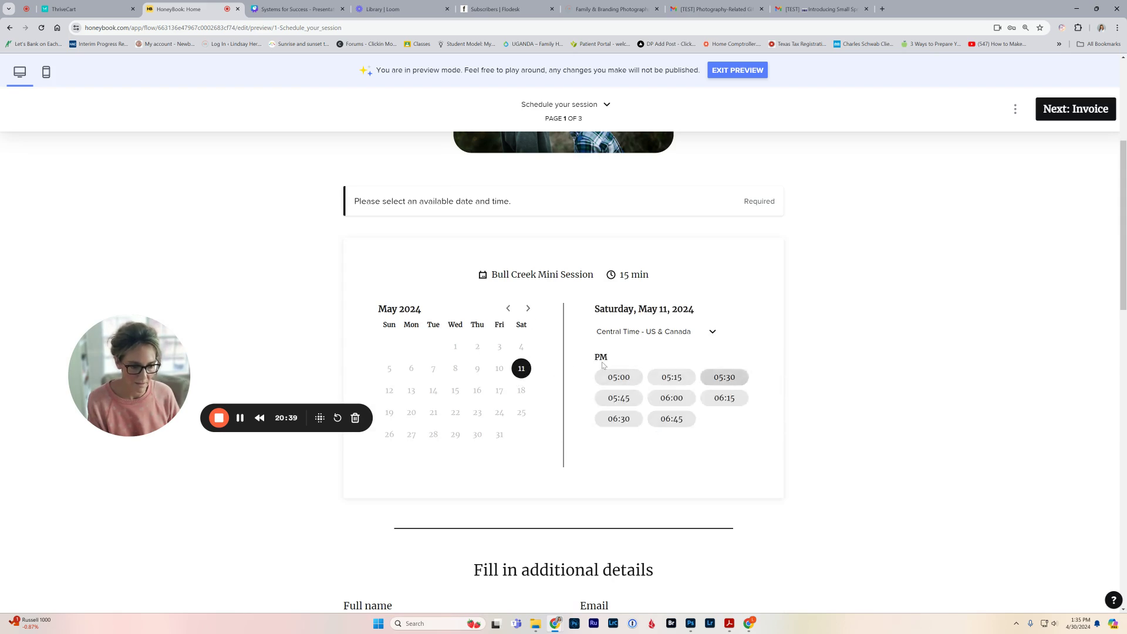
pyautogui.click(527, 309)
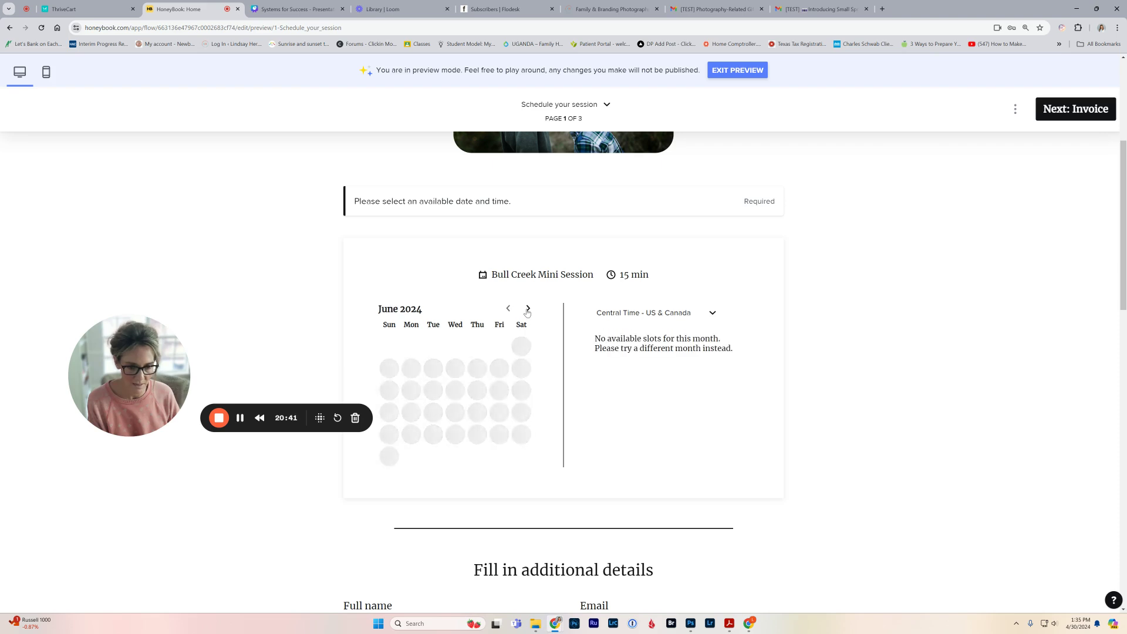
pyautogui.click(508, 310)
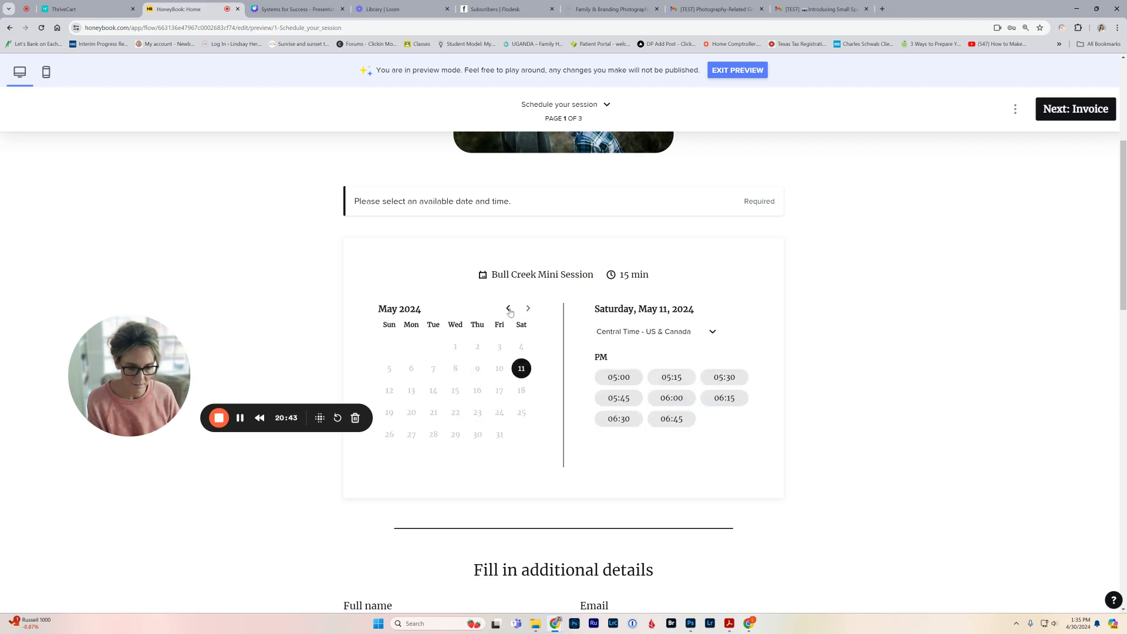
pyautogui.click(509, 310)
# Choose May 11, 2024 in the previewed scheduler and look over its time slots and the contact fields below
pyautogui.scroll(1, 646, 347)
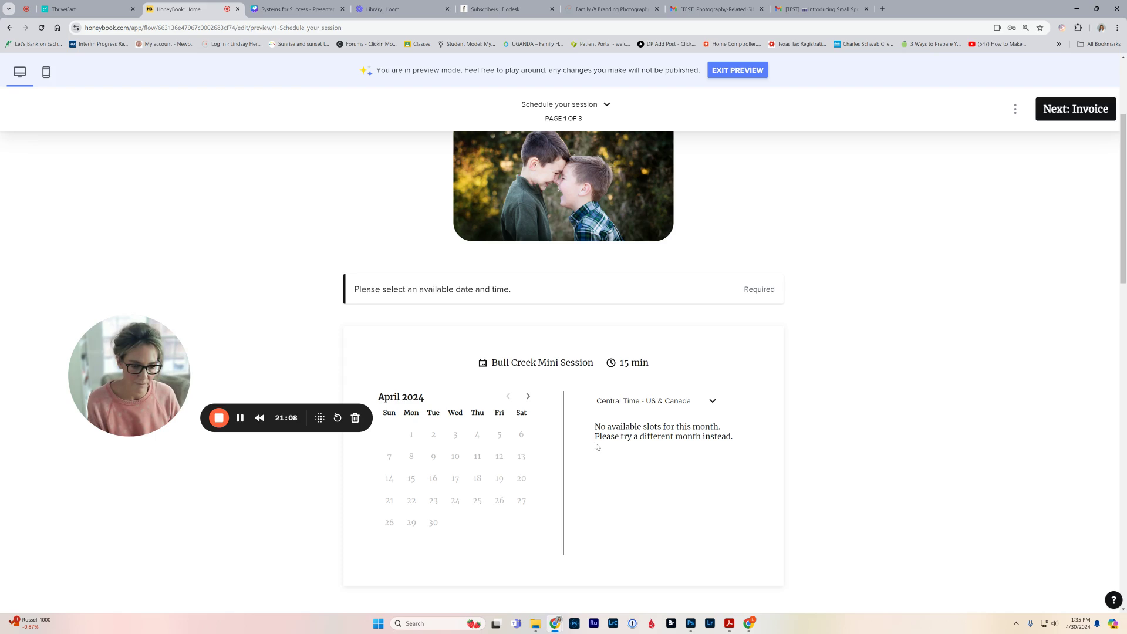
pyautogui.click(528, 396)
pyautogui.click(521, 456)
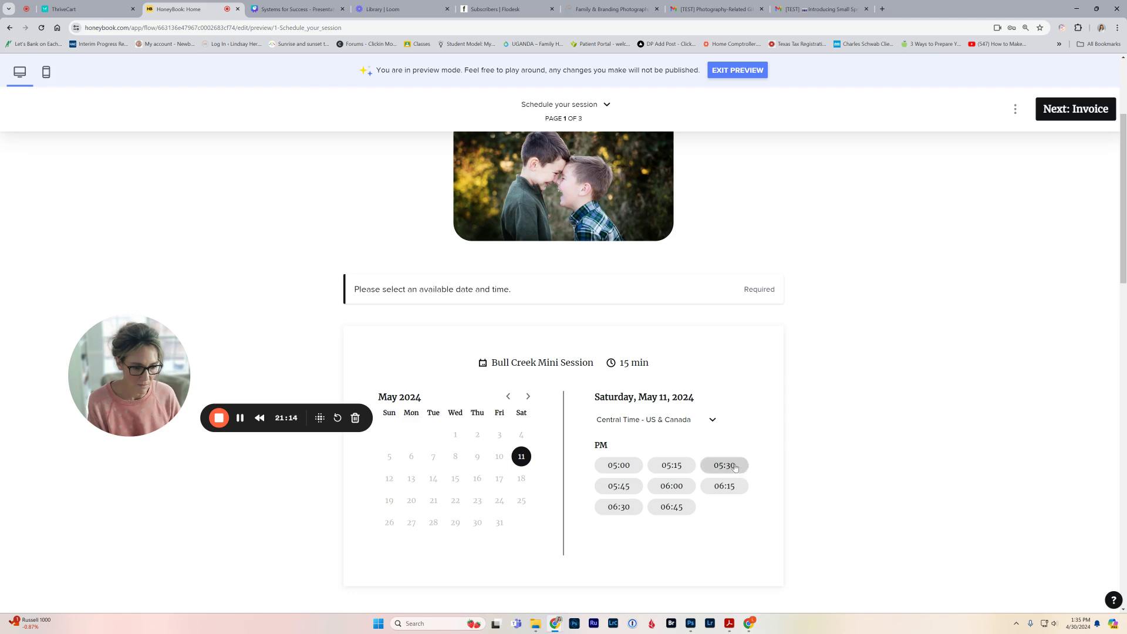
pyautogui.scroll(-2, 735, 467)
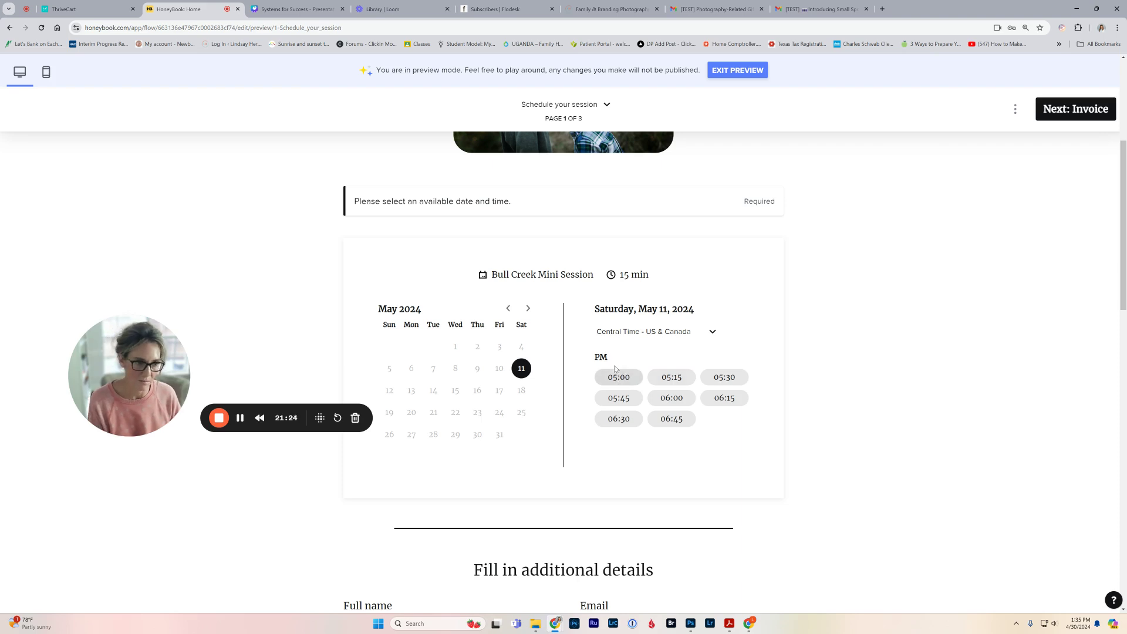
pyautogui.scroll(-1, 628, 446)
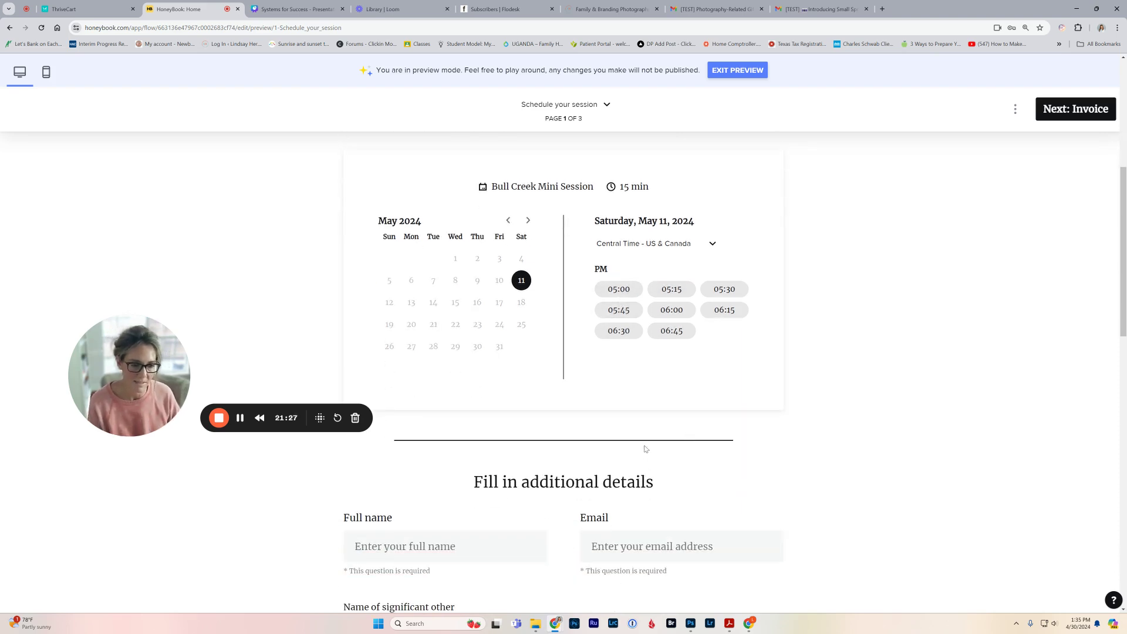
pyautogui.scroll(-1, 698, 387)
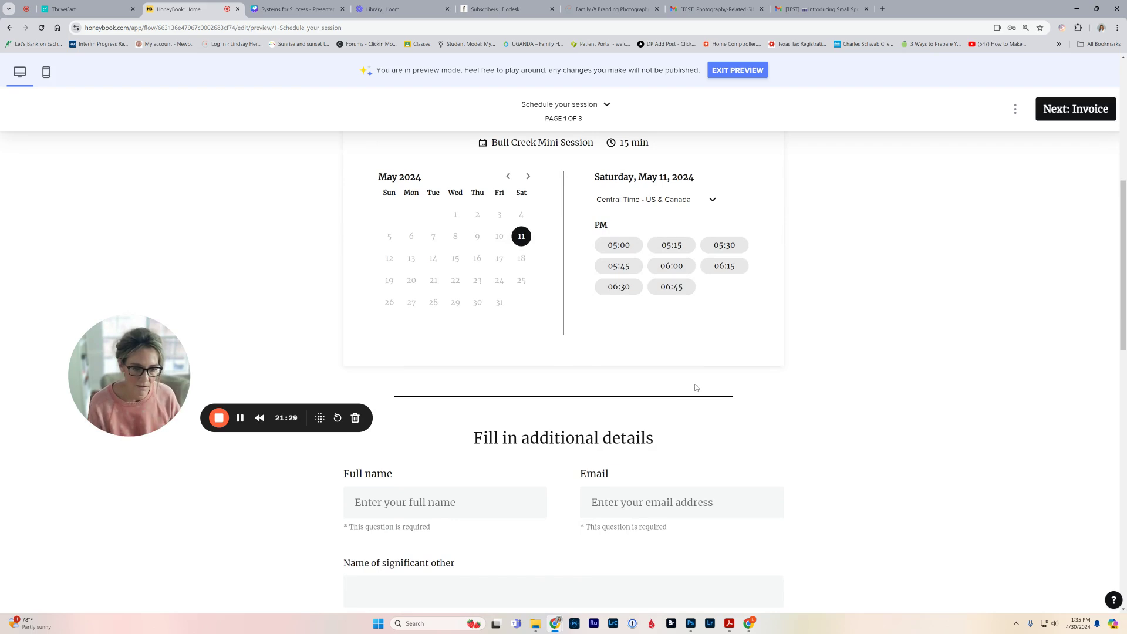
pyautogui.scroll(4, 646, 390)
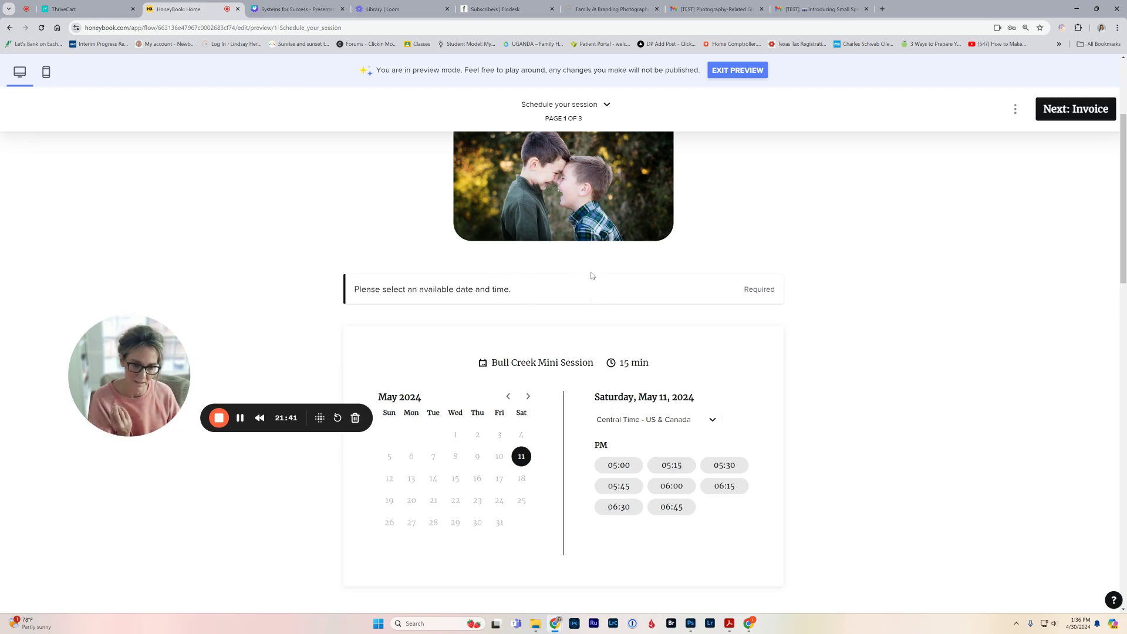
# Go through the previewed questions and policies, and continue to the Invoice and Payment pages to review them
pyautogui.scroll(-1, 552, 255)
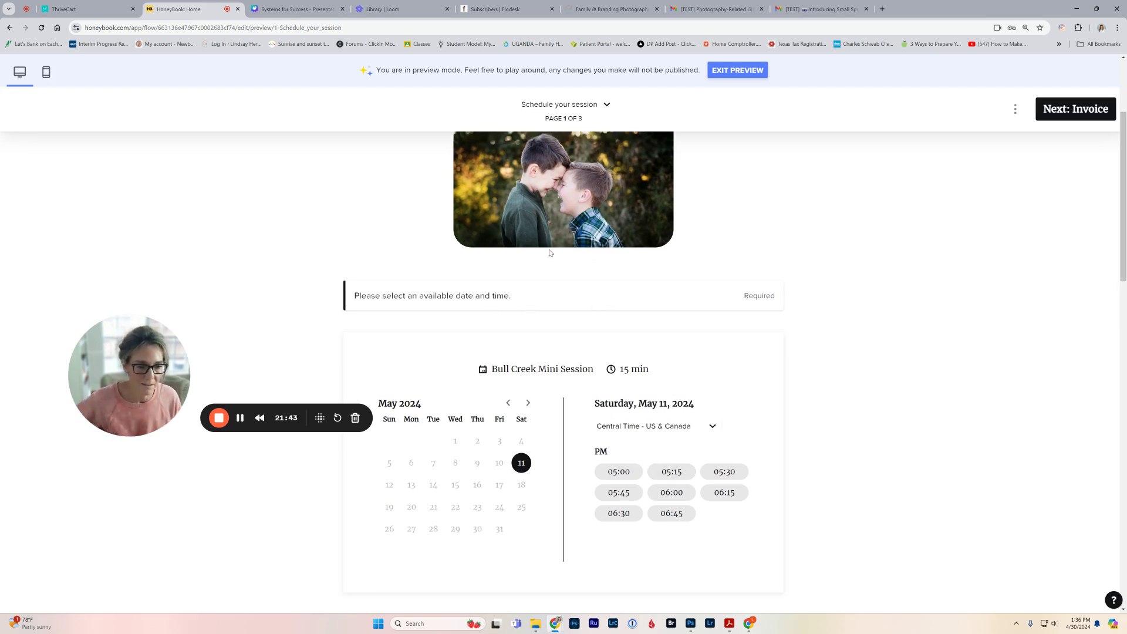
pyautogui.scroll(-6, 646, 362)
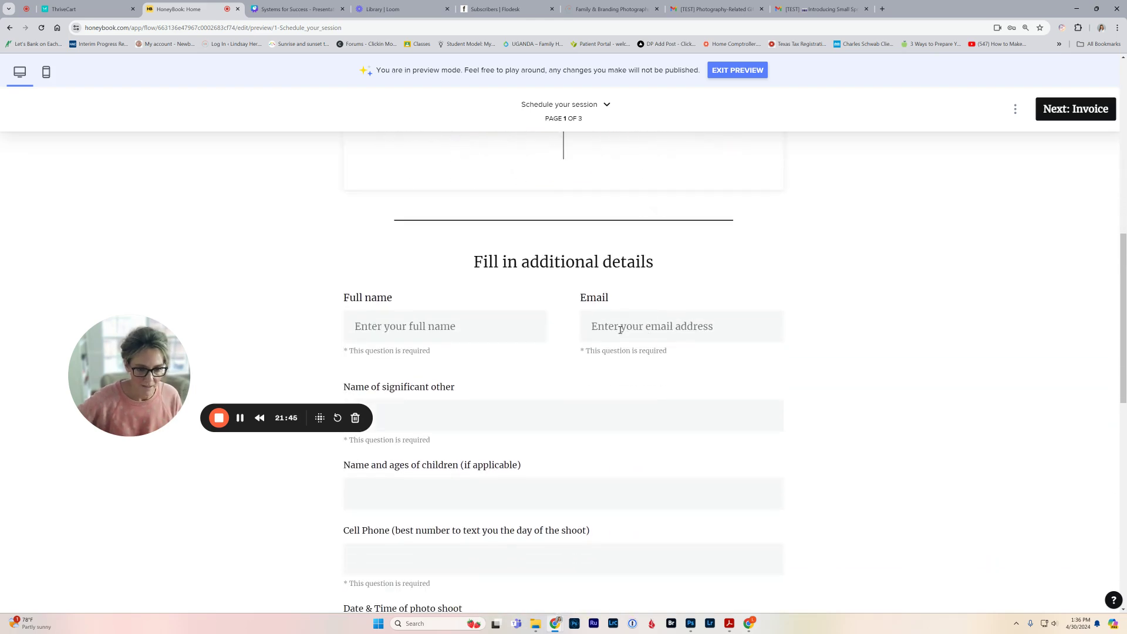
pyautogui.scroll(-11, 639, 379)
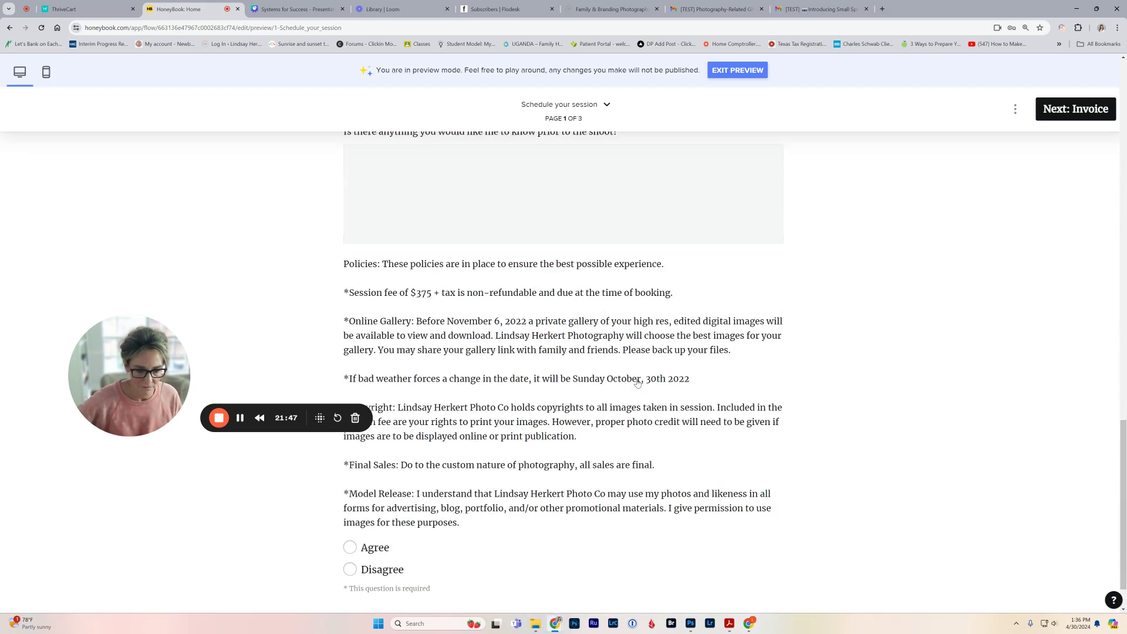
pyautogui.click(834, 590)
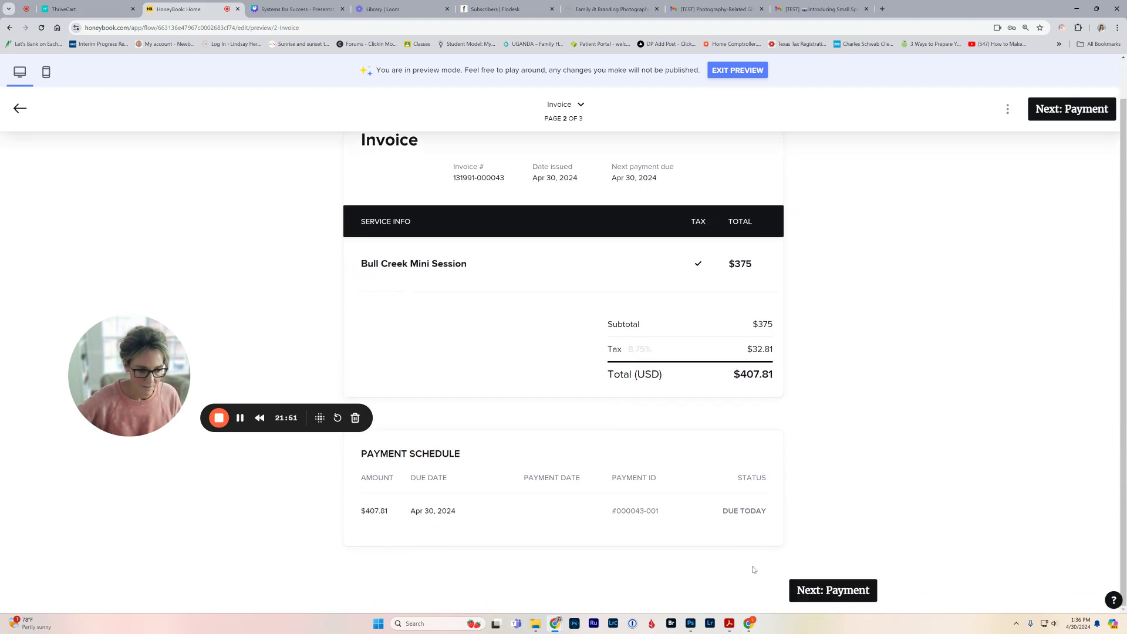
pyautogui.click(841, 591)
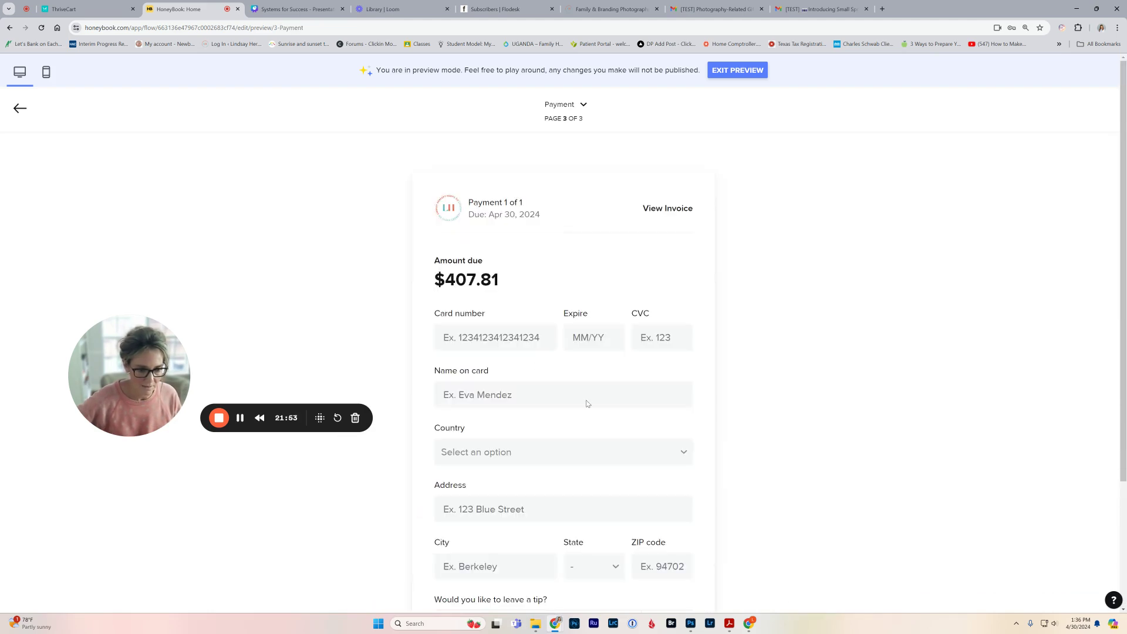
pyautogui.scroll(-3, 587, 404)
pyautogui.scroll(3, 698, 446)
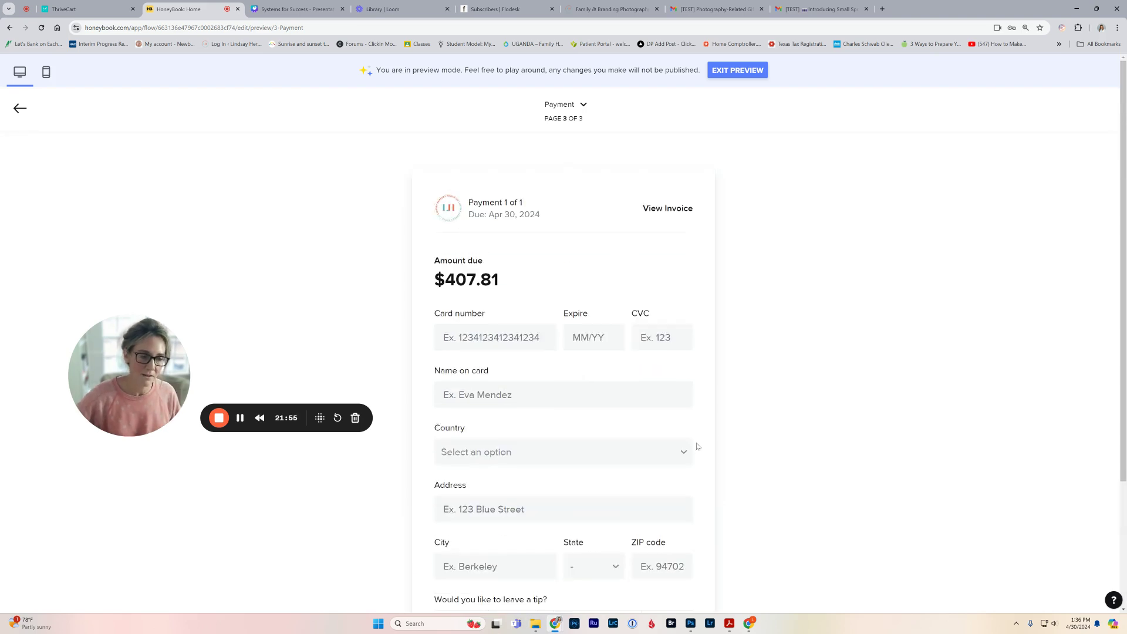
# Exit the preview and publish the lead form's changes
pyautogui.click(752, 71)
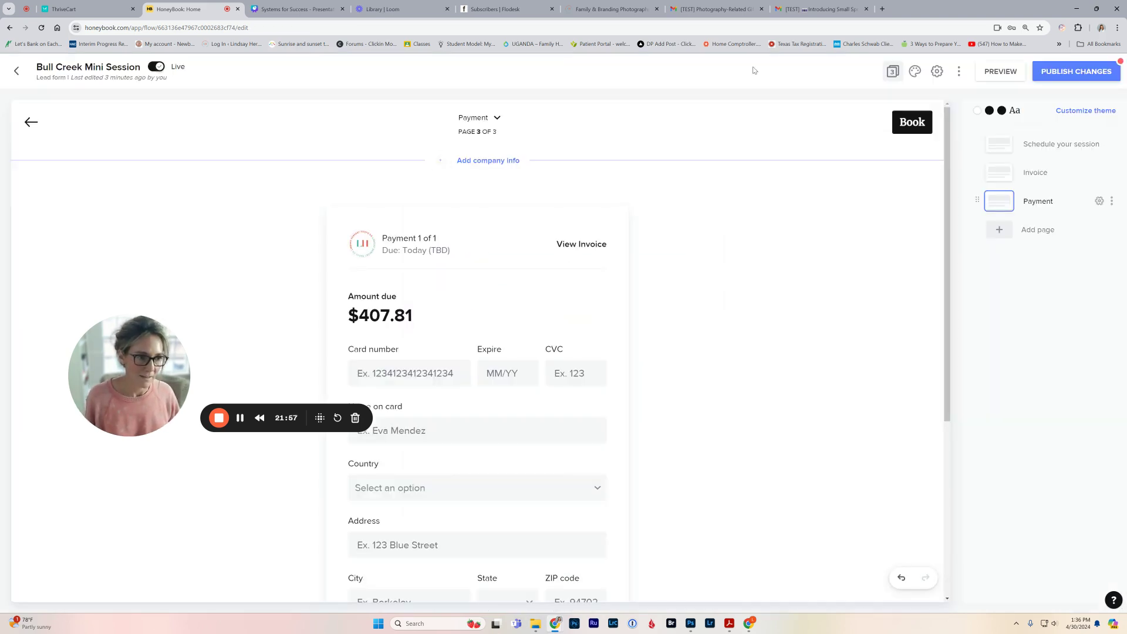
pyautogui.click(1060, 73)
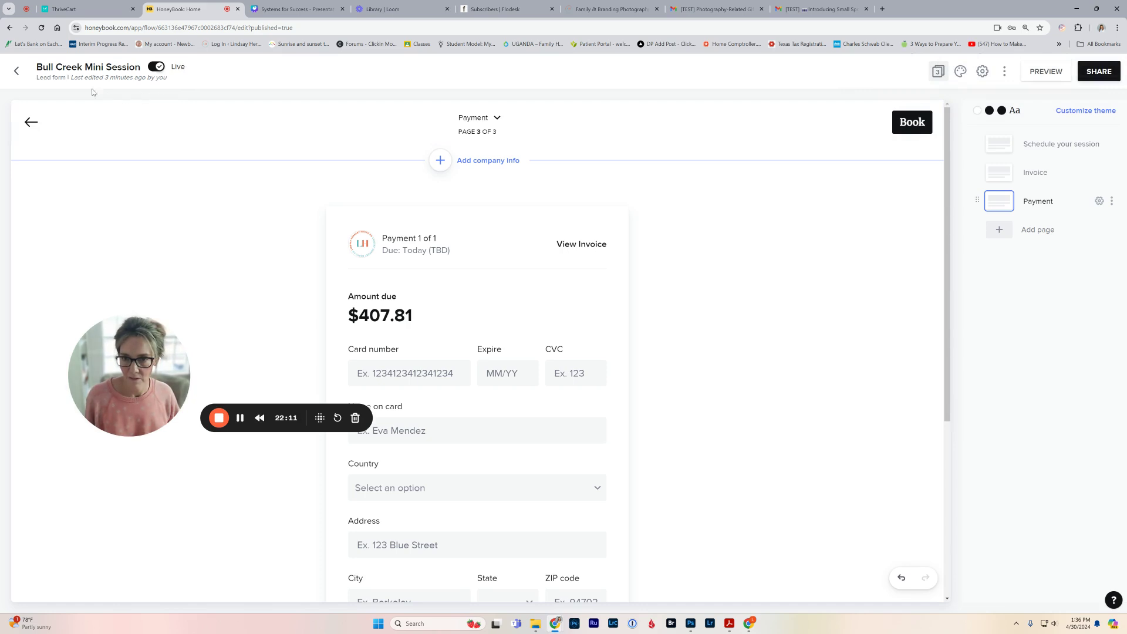
# Open the live version of the Bull Creek Mini Session lead form marked with unpublished changes and show May 2024 in its scheduler
pyautogui.click(18, 71)
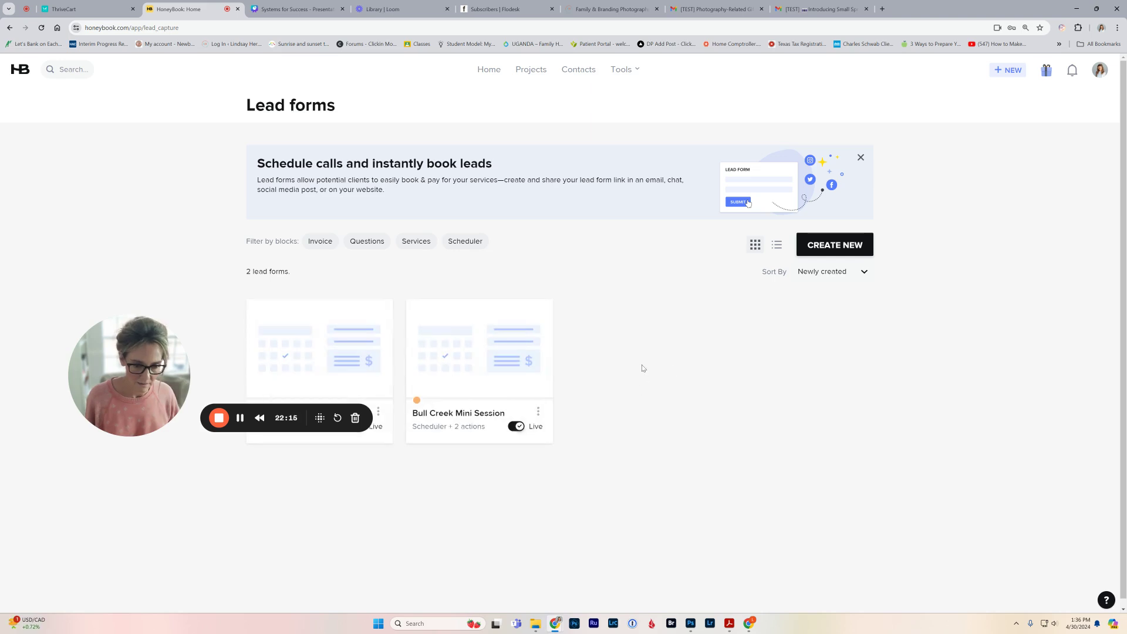
pyautogui.scroll(-1, 642, 367)
pyautogui.click(539, 387)
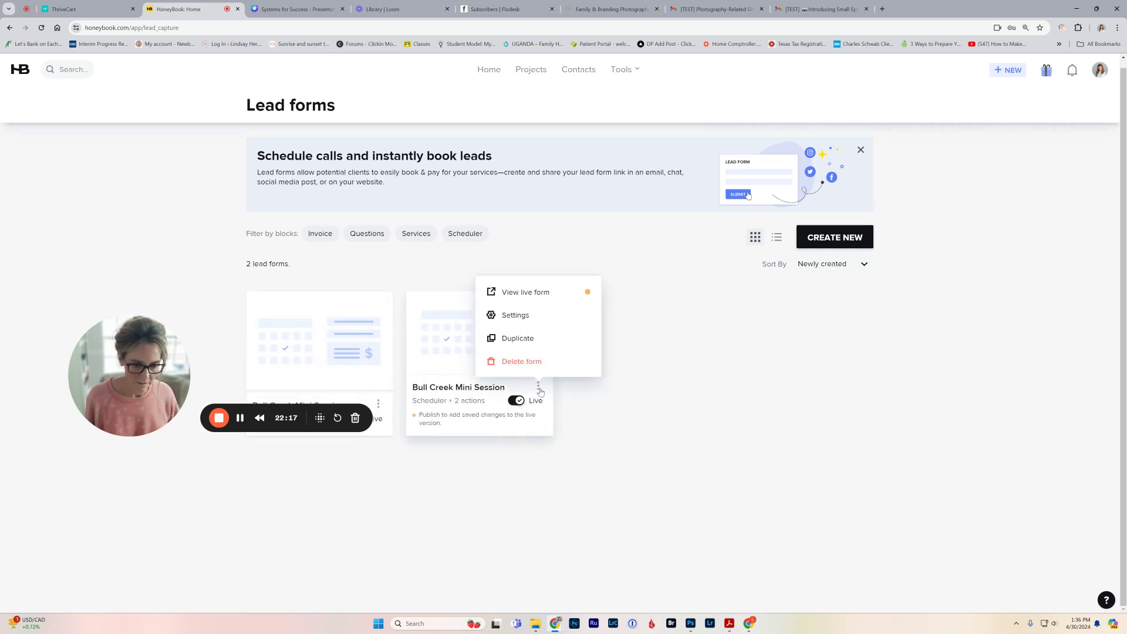
pyautogui.click(551, 297)
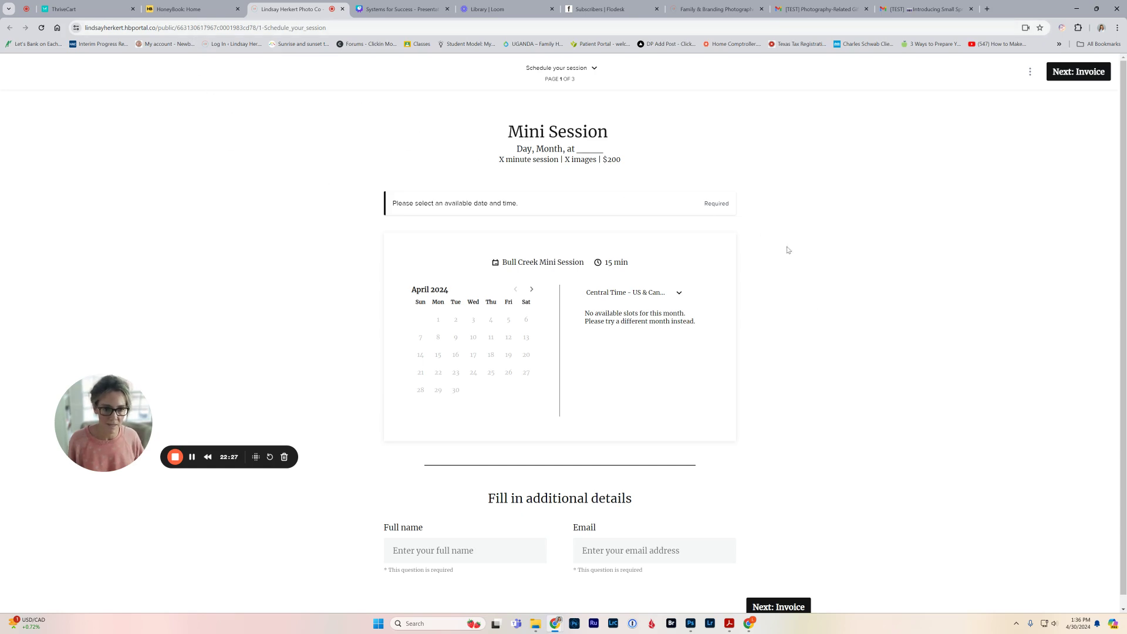
pyautogui.click(531, 290)
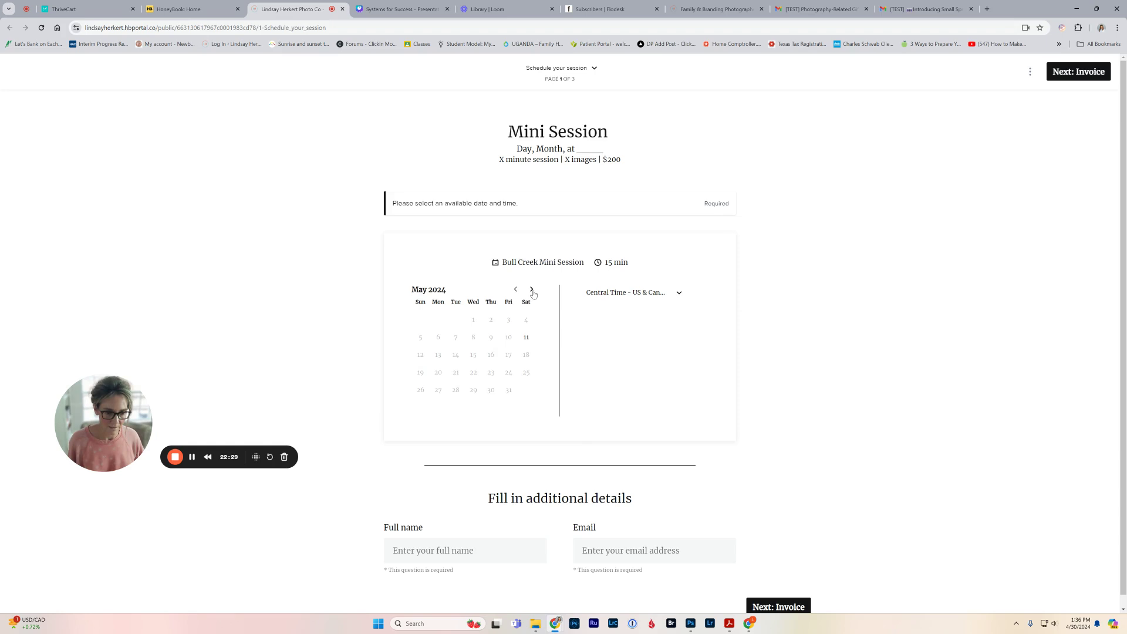
# Choose May 11, 2024 in the live form's scheduler and select the 5:00 PM time slot
pyautogui.click(526, 338)
pyautogui.click(603, 348)
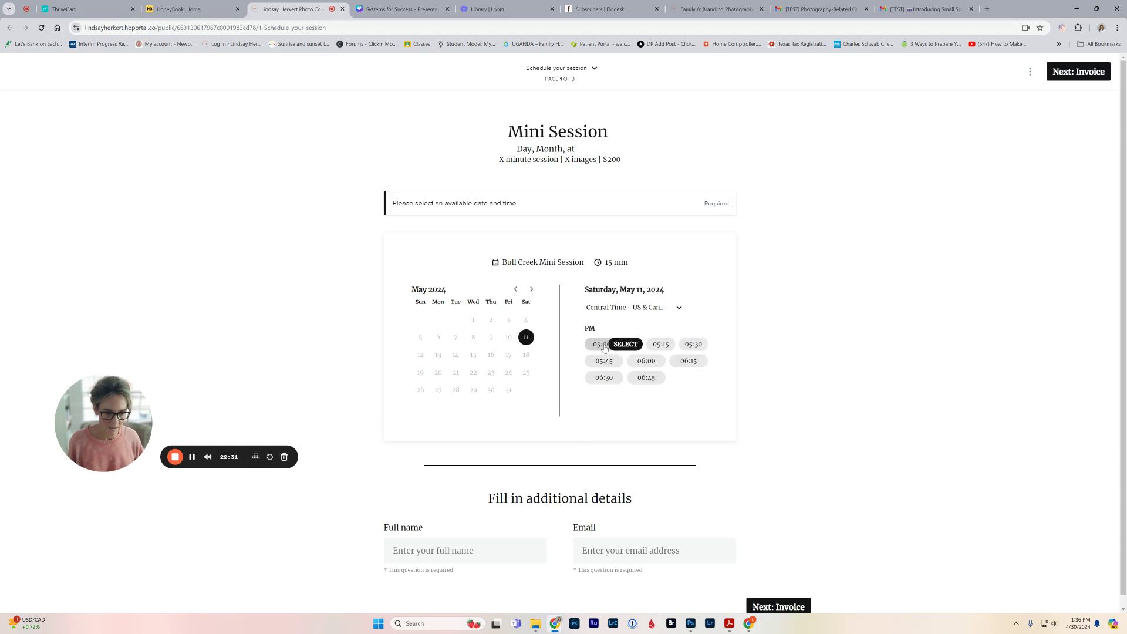
pyautogui.click(625, 345)
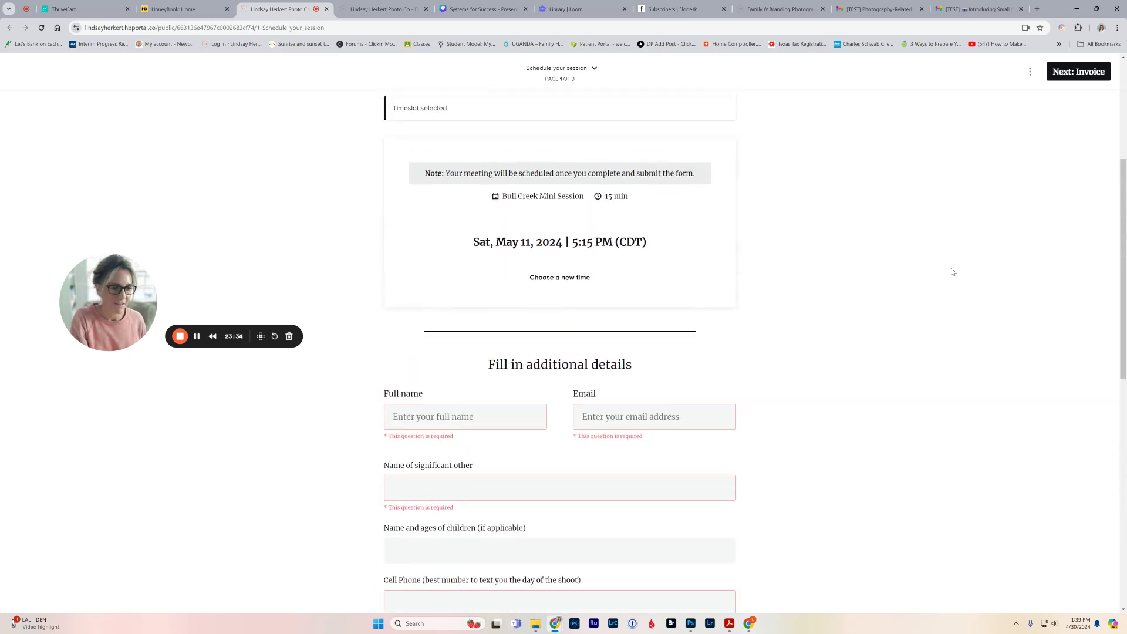
pyautogui.scroll(5, 952, 272)
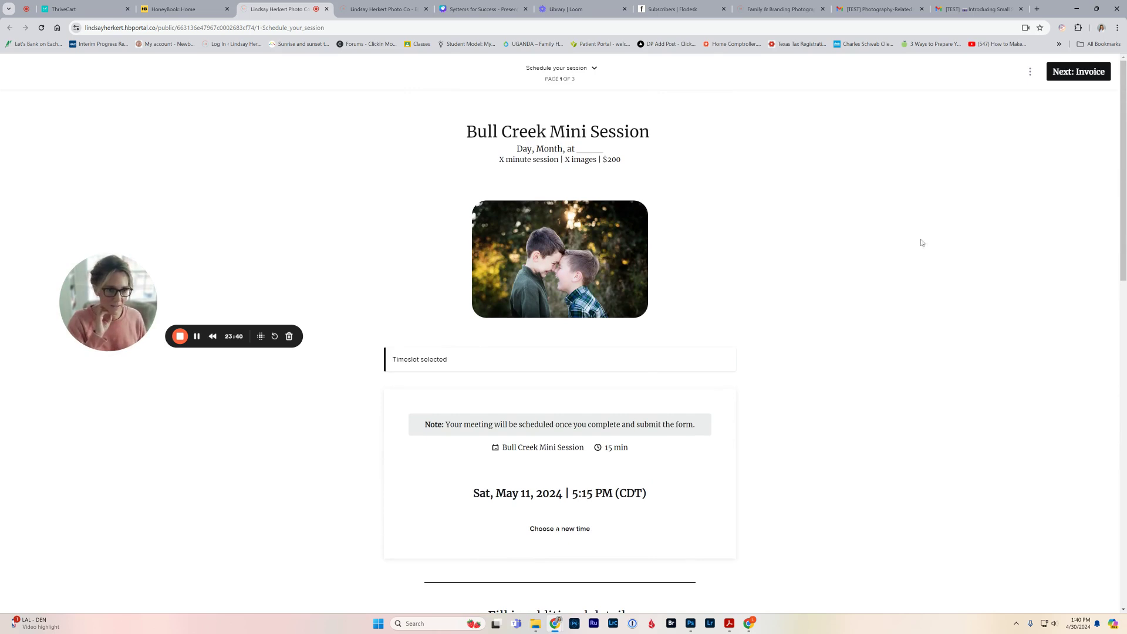
# Switch to the Systems for Success deck in Canva, present it full screen and advance to the Mini Session Verbiage slide
pyautogui.click(478, 9)
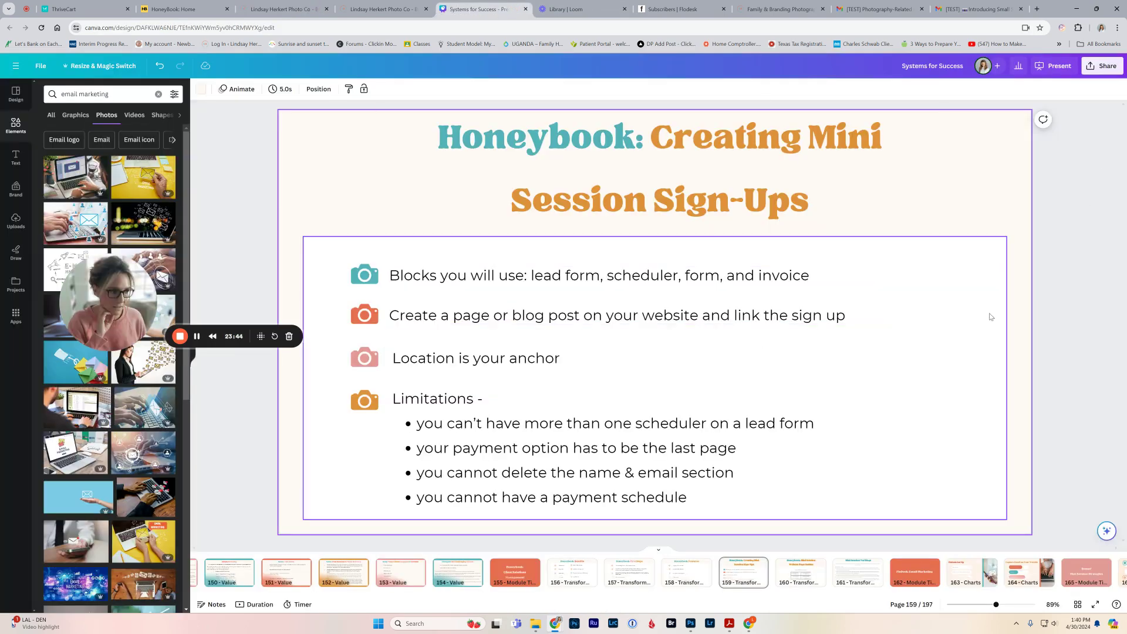
pyautogui.click(1055, 67)
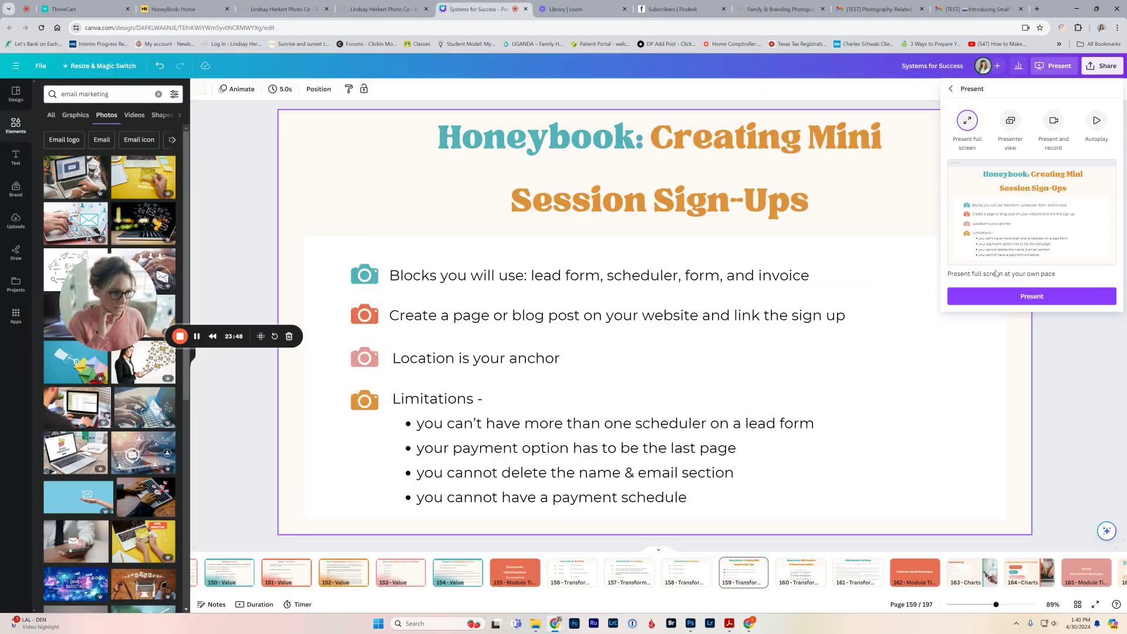
pyautogui.click(1039, 304)
pyautogui.click(1048, 294)
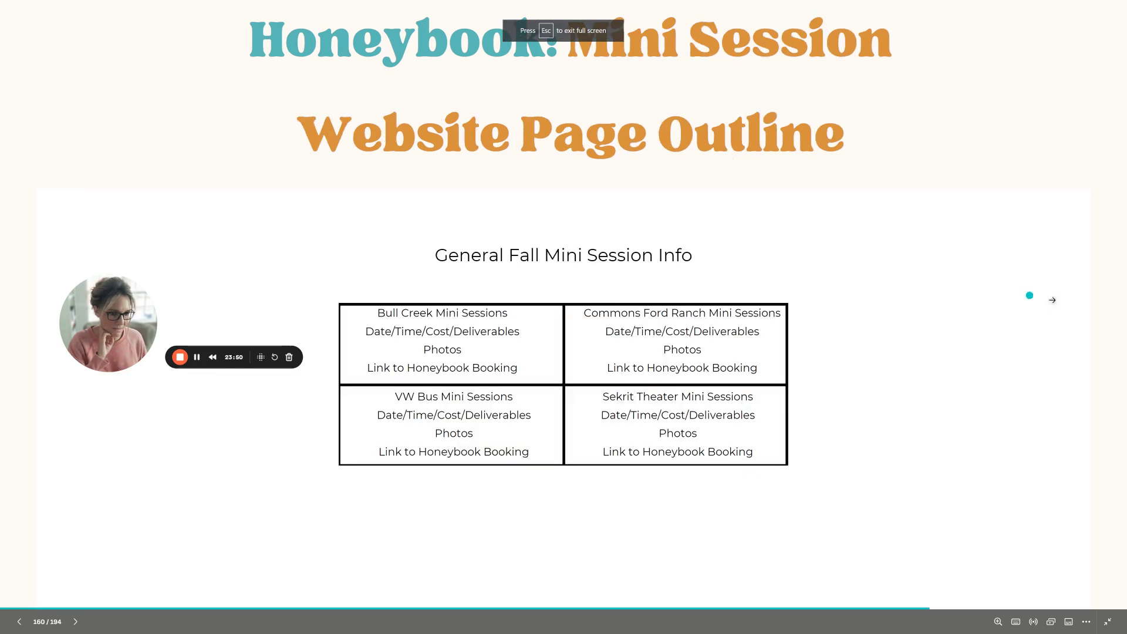
pyautogui.click(1048, 297)
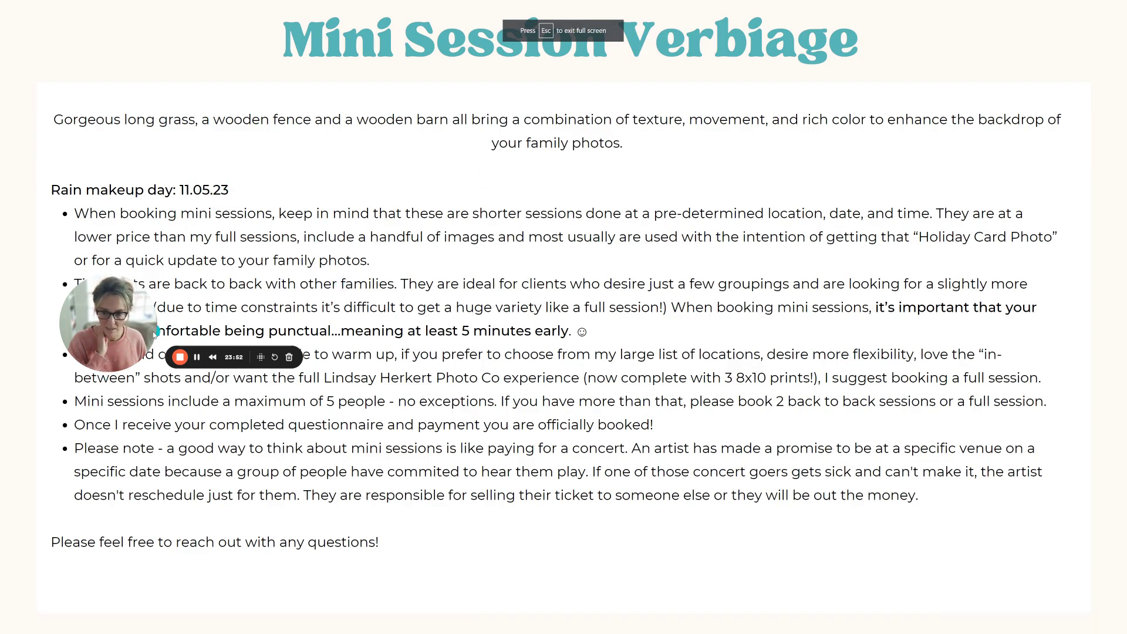
pyautogui.moveTo(114, 334); pyautogui.dragTo(598, 576)
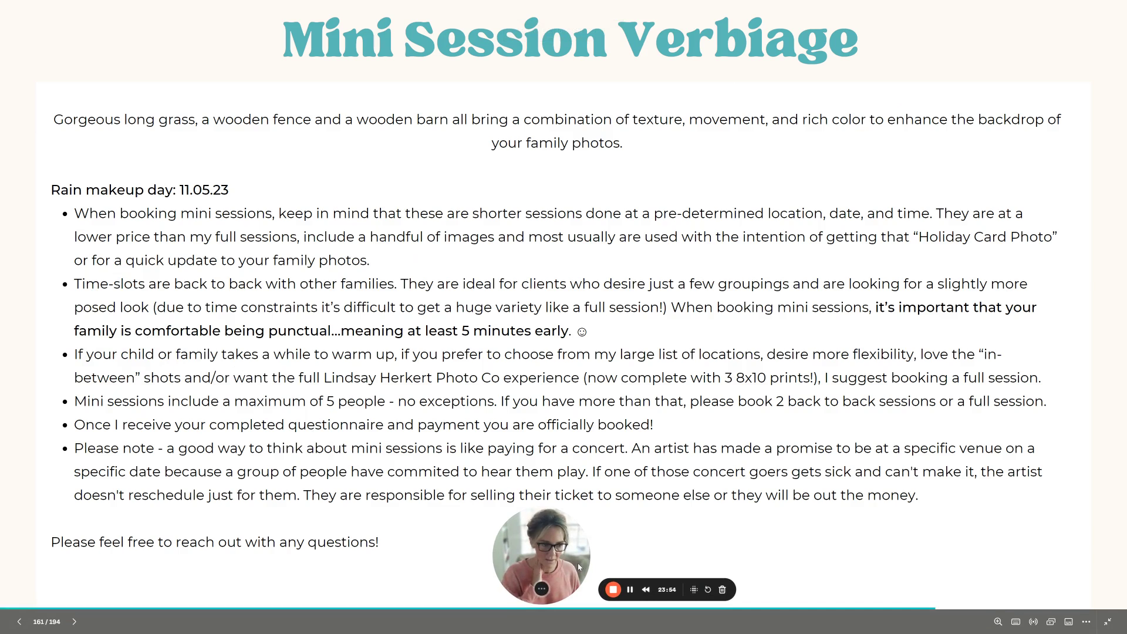